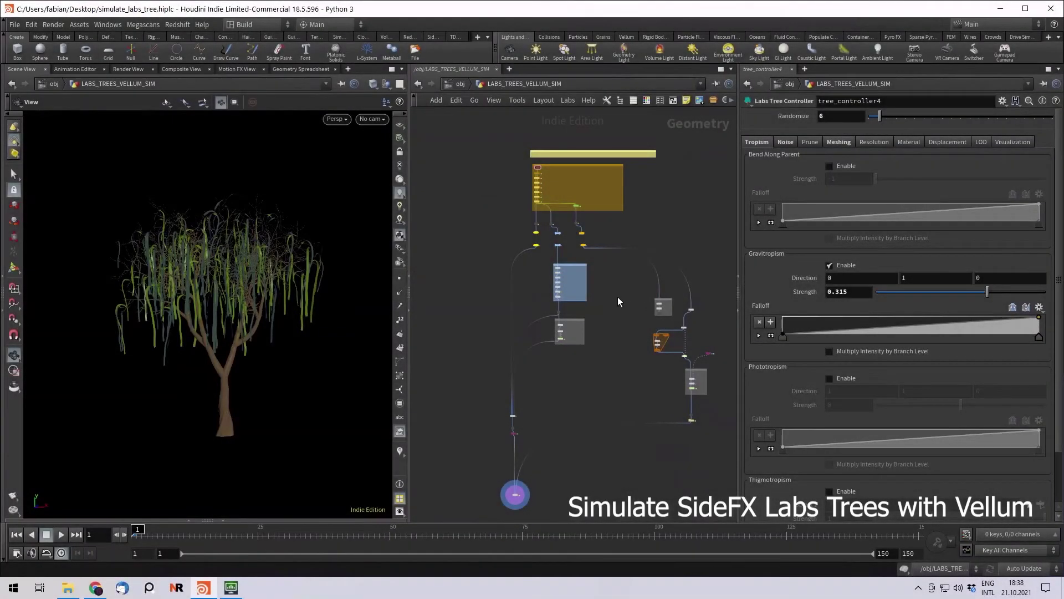
Step: Play back the tree simulation in the viewport and stop it at frame 78
left_click(61, 534)
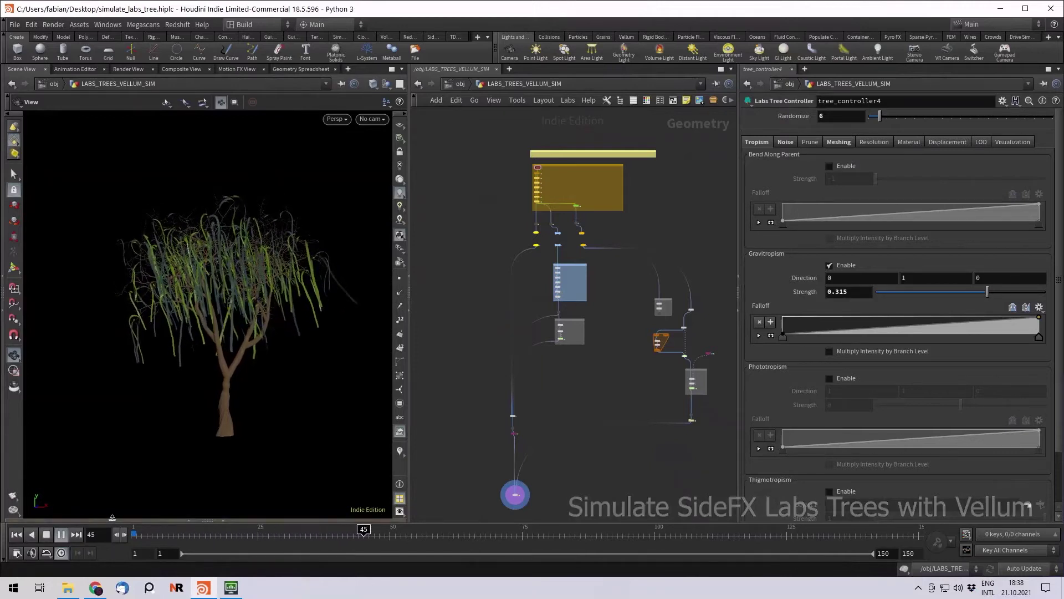
left_click(47, 535)
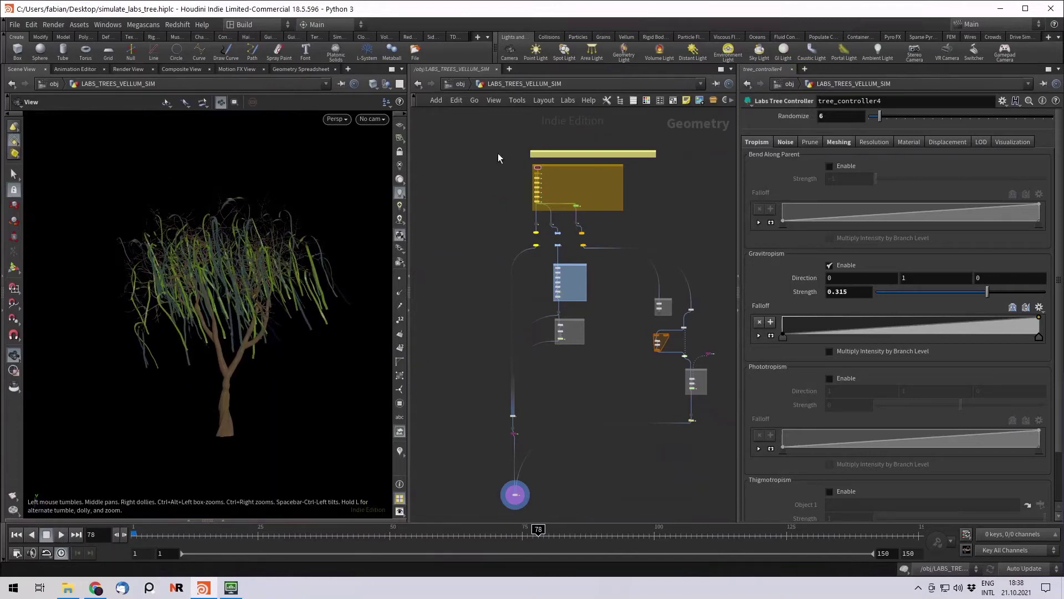
Step: Examine the chain of tree generator nodes inside the WILLOW TREE network box
scroll(498, 155, "up", 5)
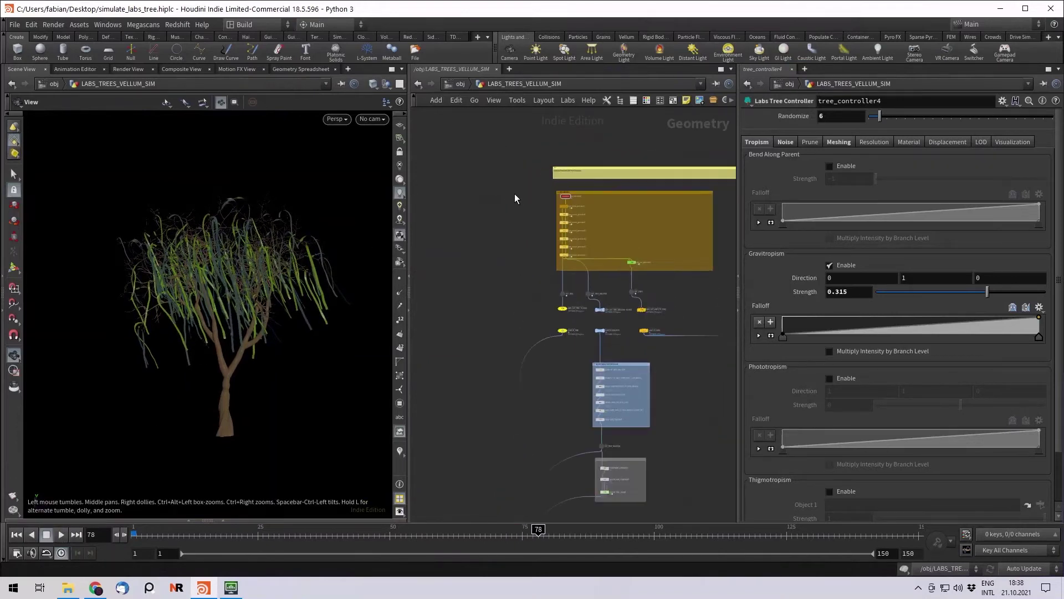
middle_click_drag(485, 202, 424, 229)
scroll(499, 206, "up", 3)
scroll(506, 209, "up", 1)
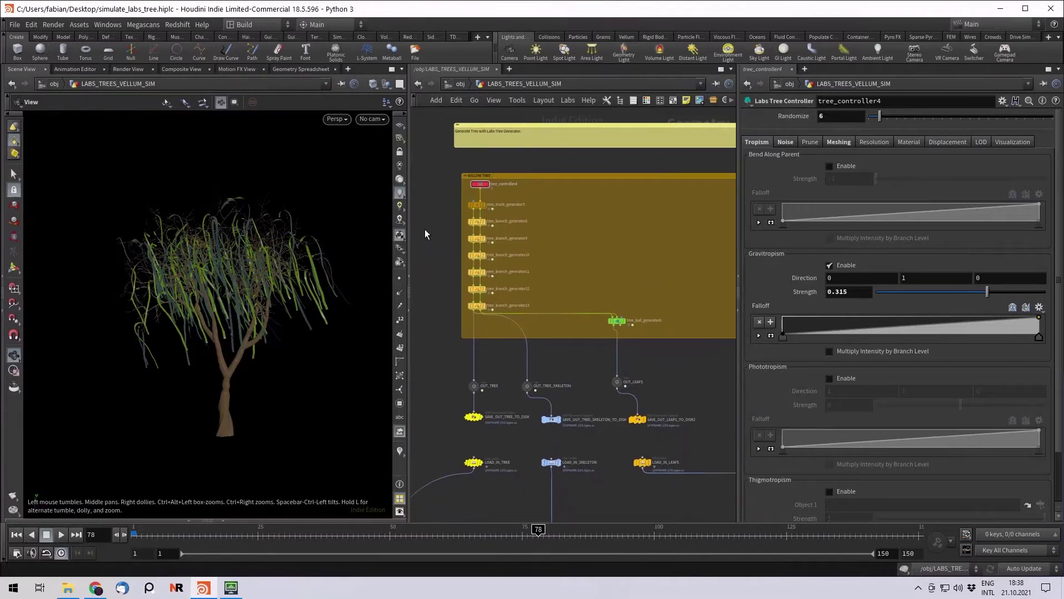
scroll(425, 251, "down", 2)
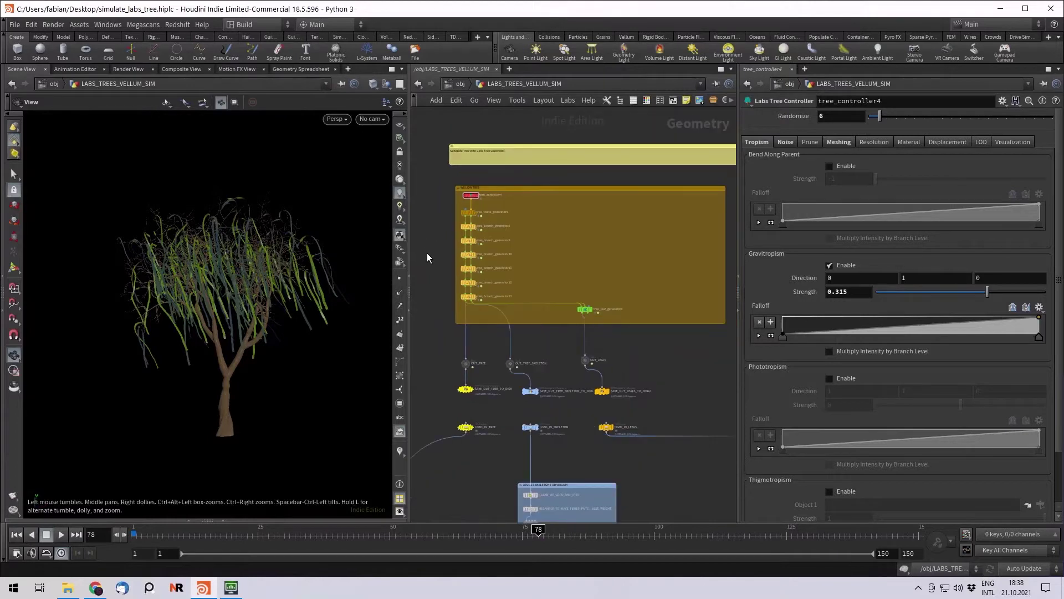
middle_click_drag(429, 258, 428, 286)
scroll(431, 280, "up", 2)
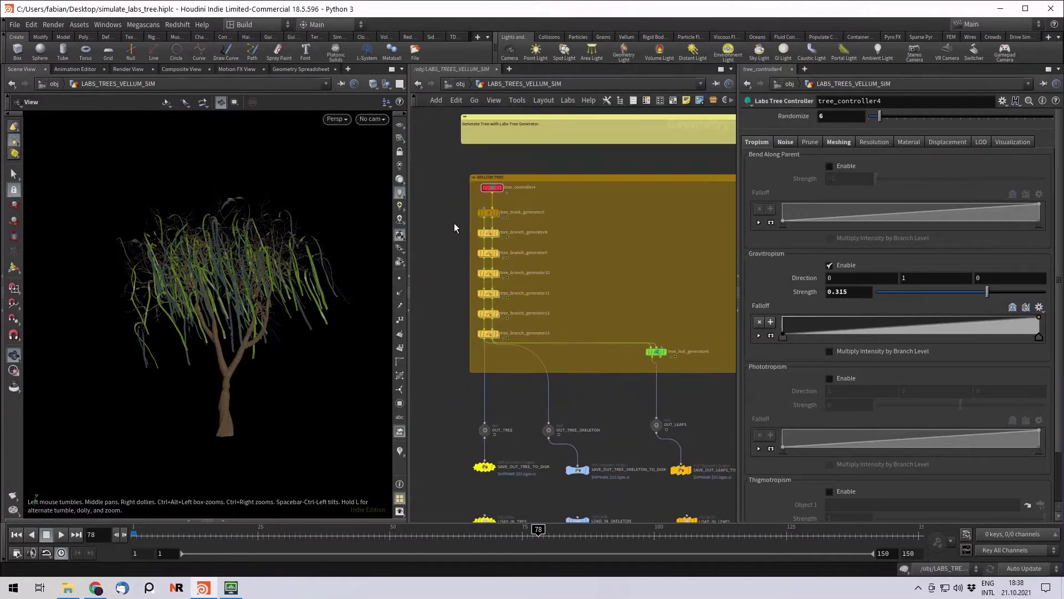
left_click_drag(562, 188, 491, 339)
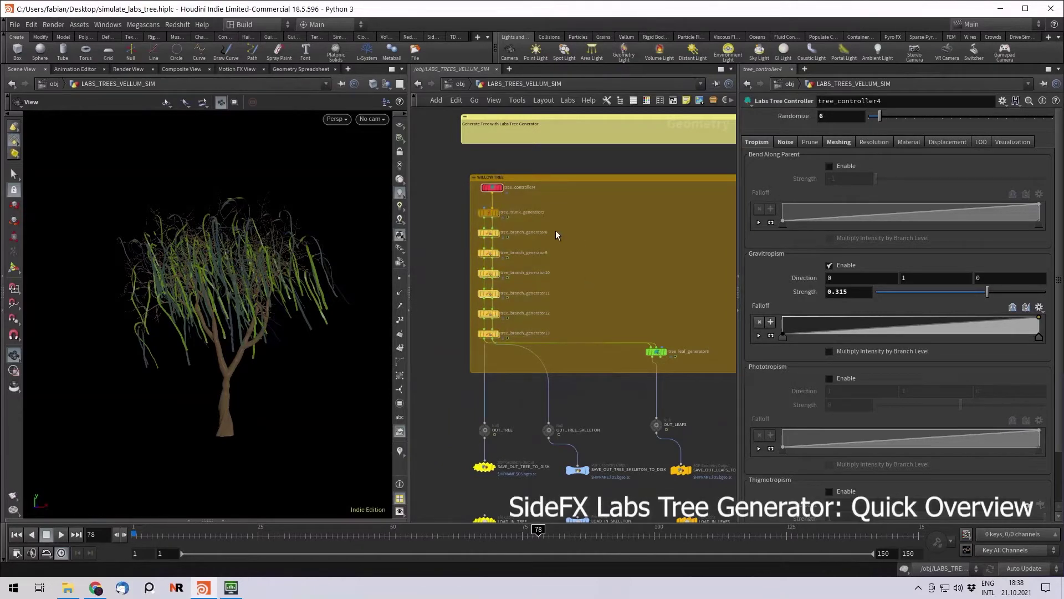
Step: Display the output of tree_trunk_generator5 and inspect the trunk on its own
left_click(498, 215)
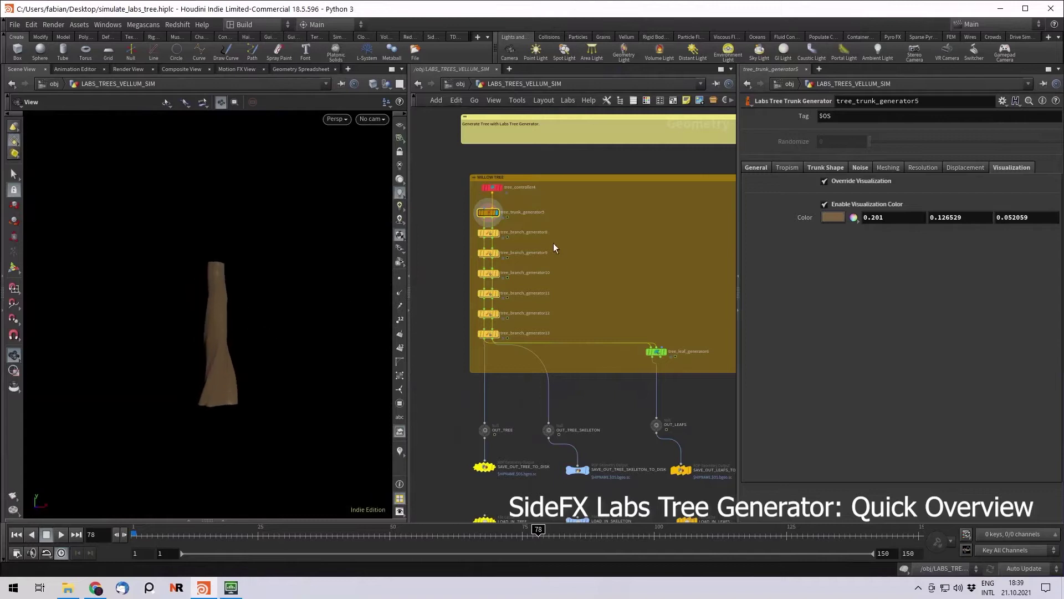
scroll(497, 208, "up", 5)
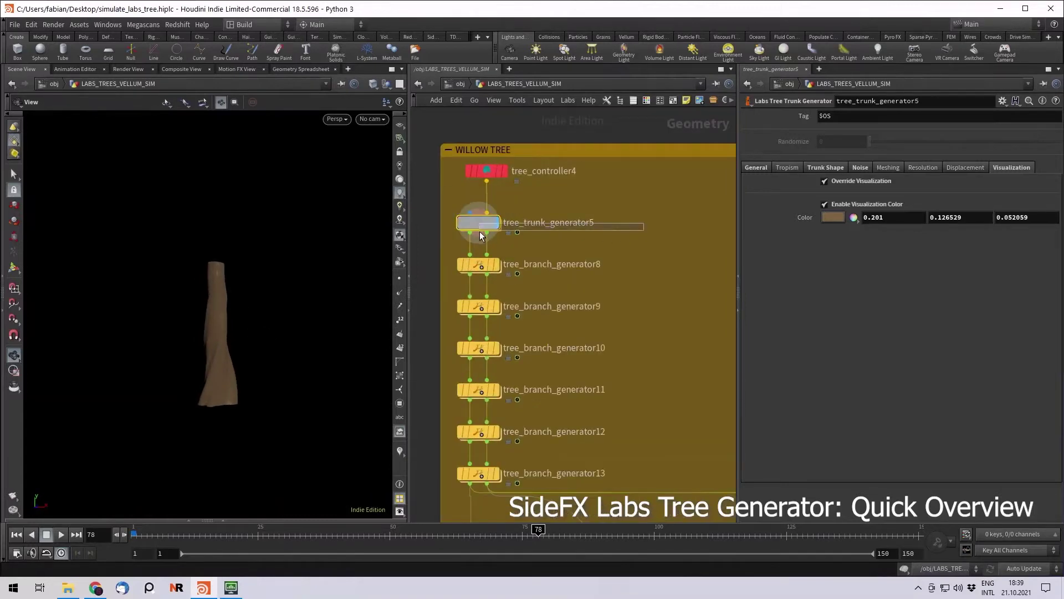
scroll(232, 329, "down", 3)
mouse_move(187, 305)
middle_mouse_down()
mouse_move(185, 323)
mouse_move(203, 309)
middle_mouse_up()
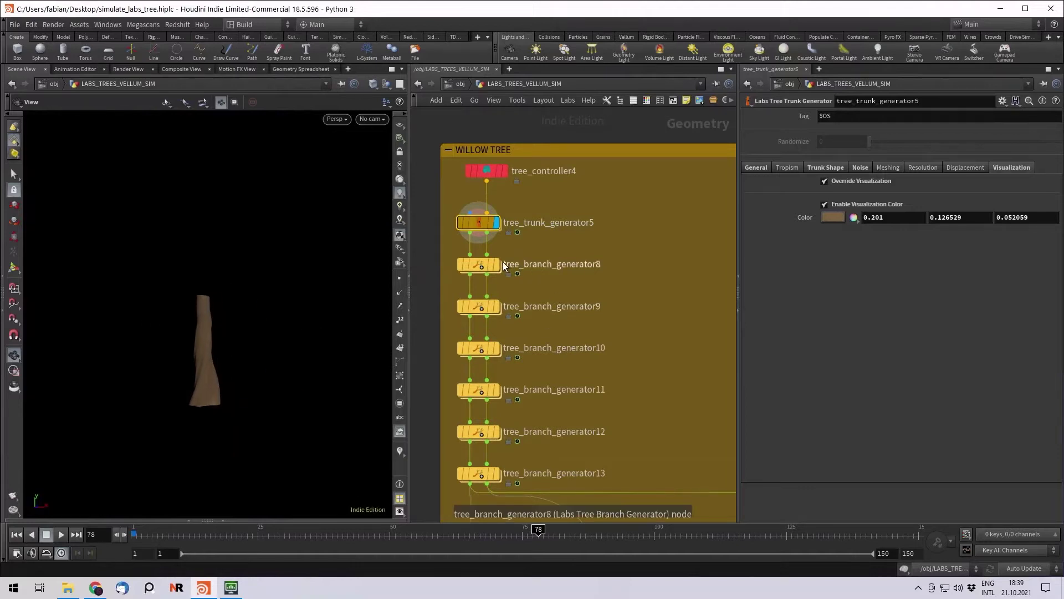
Step: Display the output of tree_branch_generator8 and show its General branch placement settings
left_click(496, 265)
left_click(477, 268)
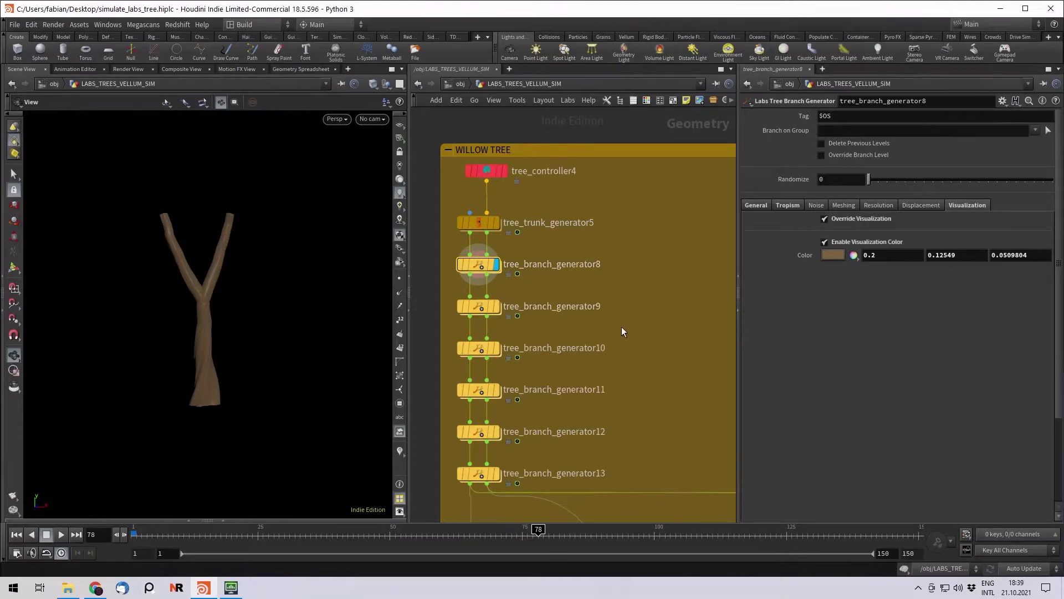
middle_click_drag(544, 309, 542, 271)
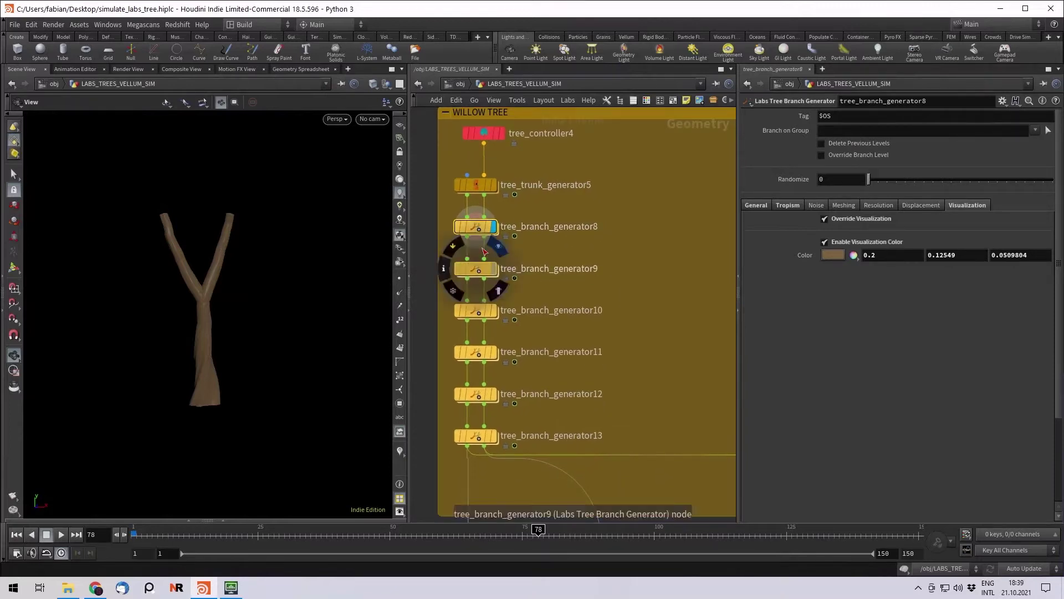
left_click(757, 205)
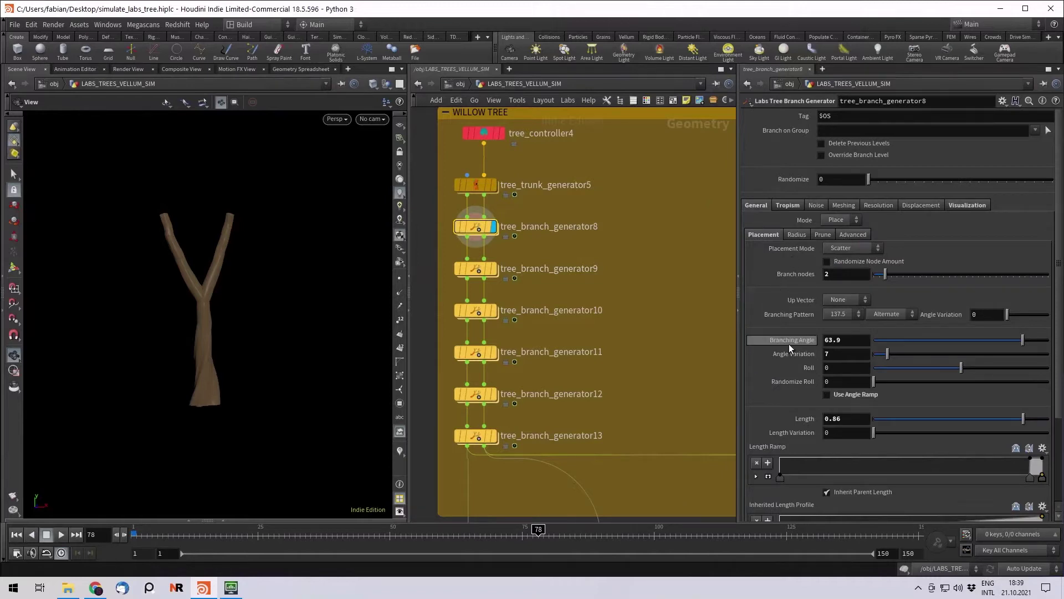
Step: Display the outputs of tree_branch_generator9 through tree_branch_generator13 one after another and inspect the complete branch structure
left_click(493, 269)
left_click(493, 310)
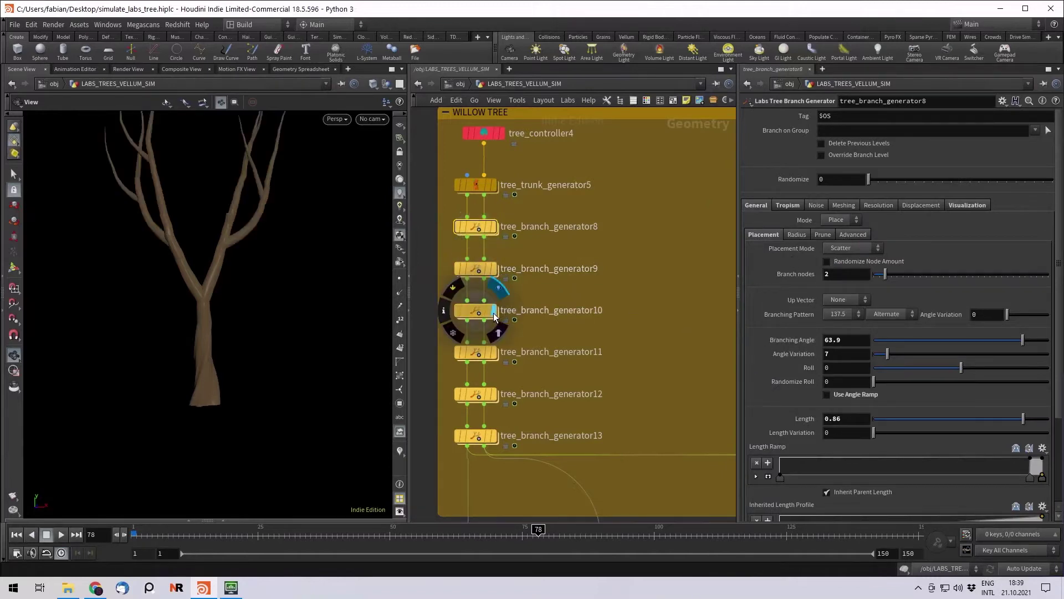
left_click(494, 352)
left_click(493, 395)
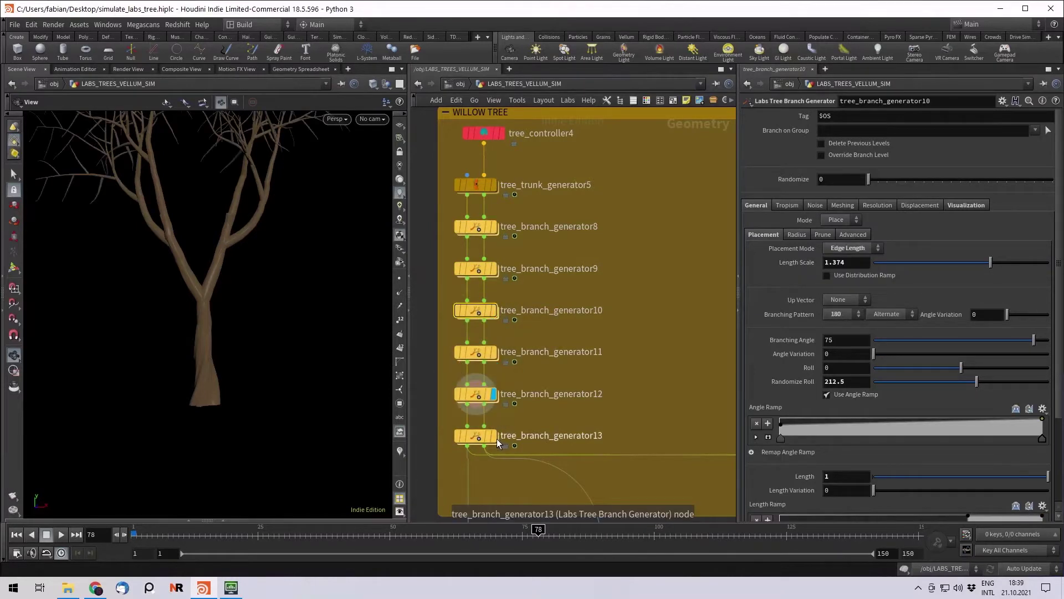
left_click(493, 436)
right_click_drag(167, 308, 139, 310)
middle_click_drag(172, 321, 187, 336)
right_click_drag(187, 336, 223, 337)
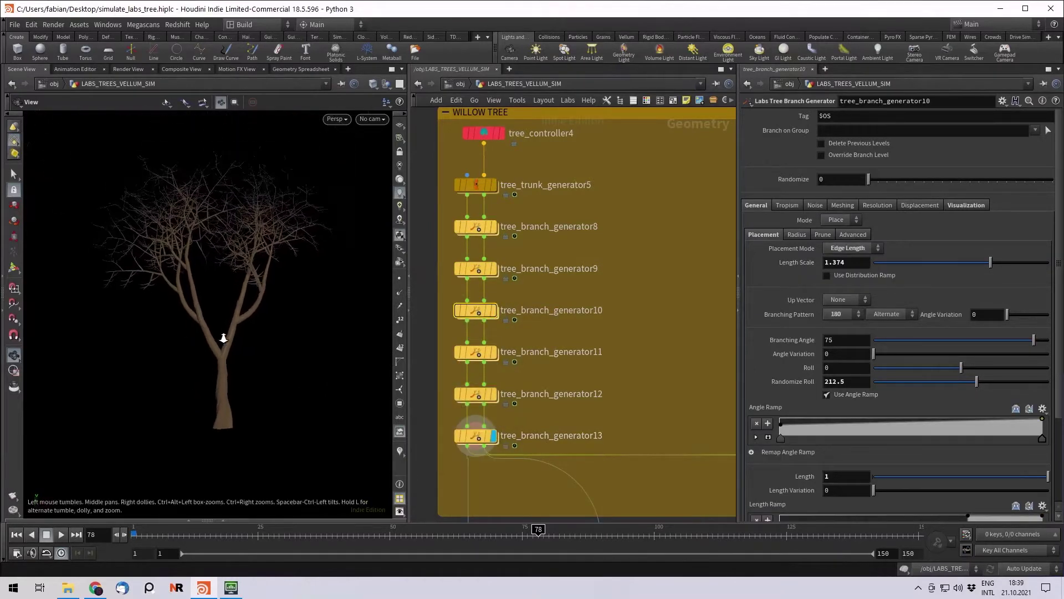
scroll(224, 338, "up", 1)
mouse_move(210, 224)
left_mouse_down()
mouse_move(171, 202)
mouse_move(240, 214)
mouse_move(157, 211)
mouse_move(229, 232)
left_mouse_up()
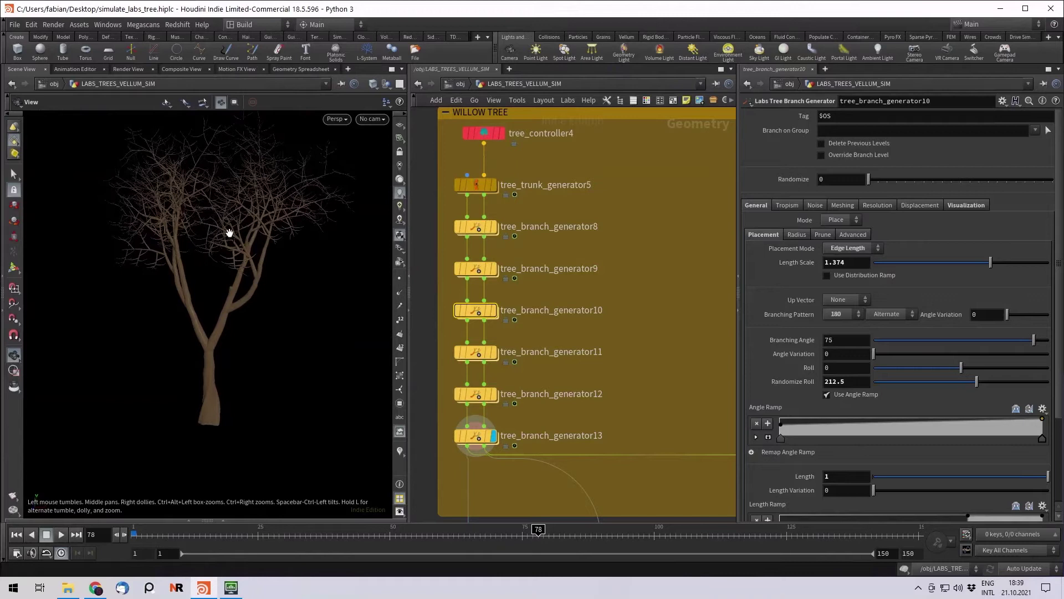
Step: Display the output of tree_leaf_generator6 and compare it with Delete Previous Levels off and on, leaving the option enabled
scroll(532, 328, "down", 3)
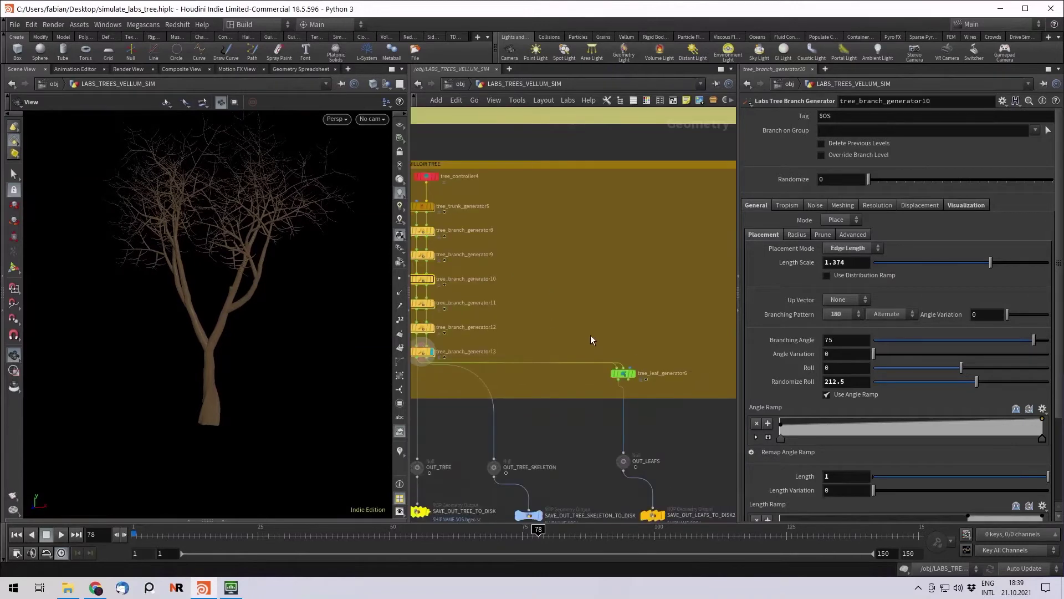
scroll(610, 377, "up", 3)
scroll(624, 391, "up", 1)
middle_click_drag(655, 389, 599, 367)
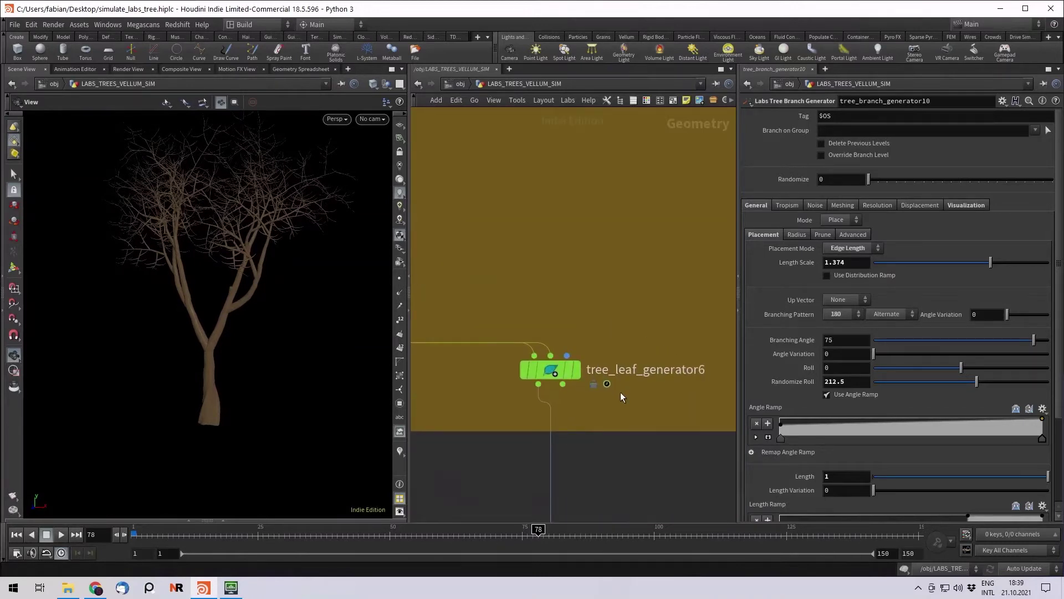
left_click(554, 376)
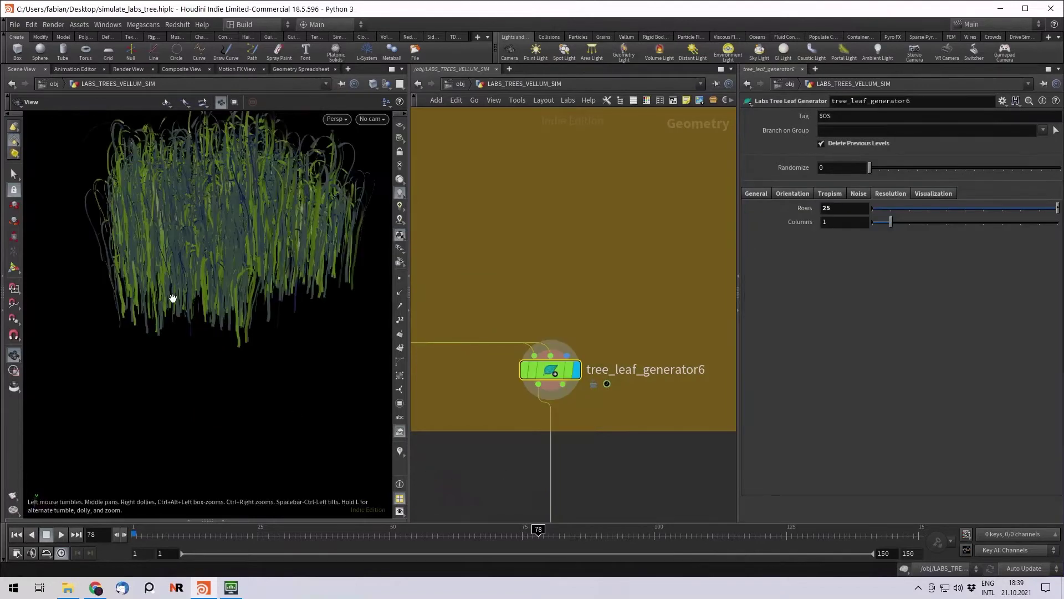
left_click_drag(236, 221, 288, 219)
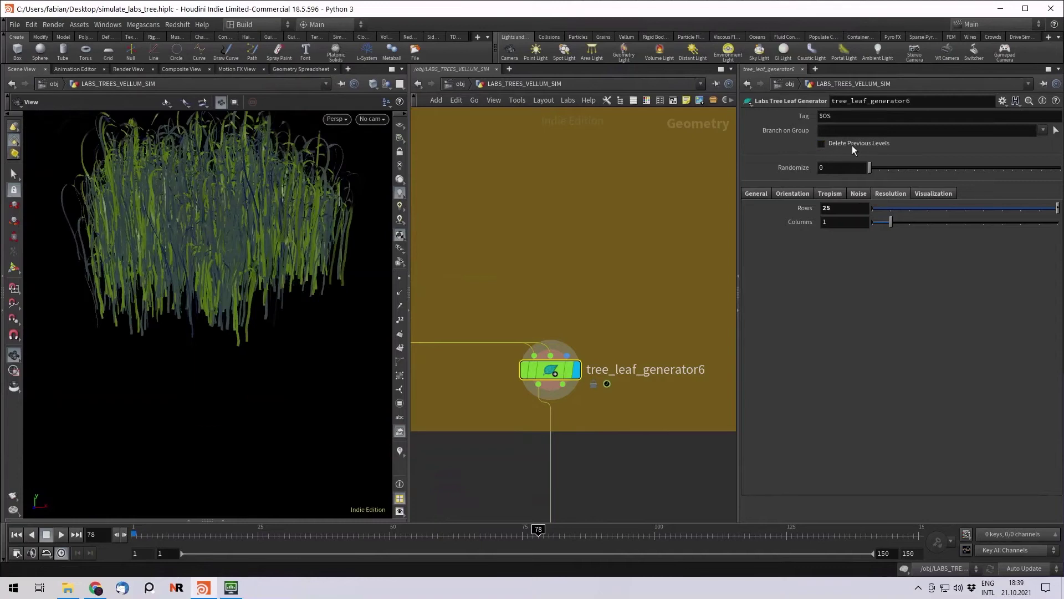
left_click_drag(247, 283, 177, 277)
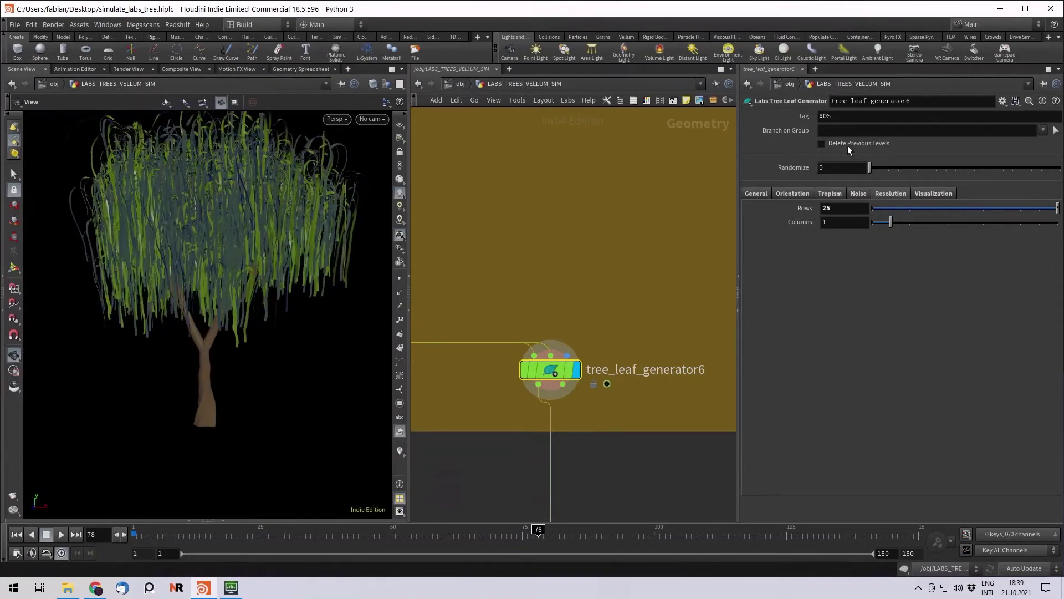
left_click(847, 145)
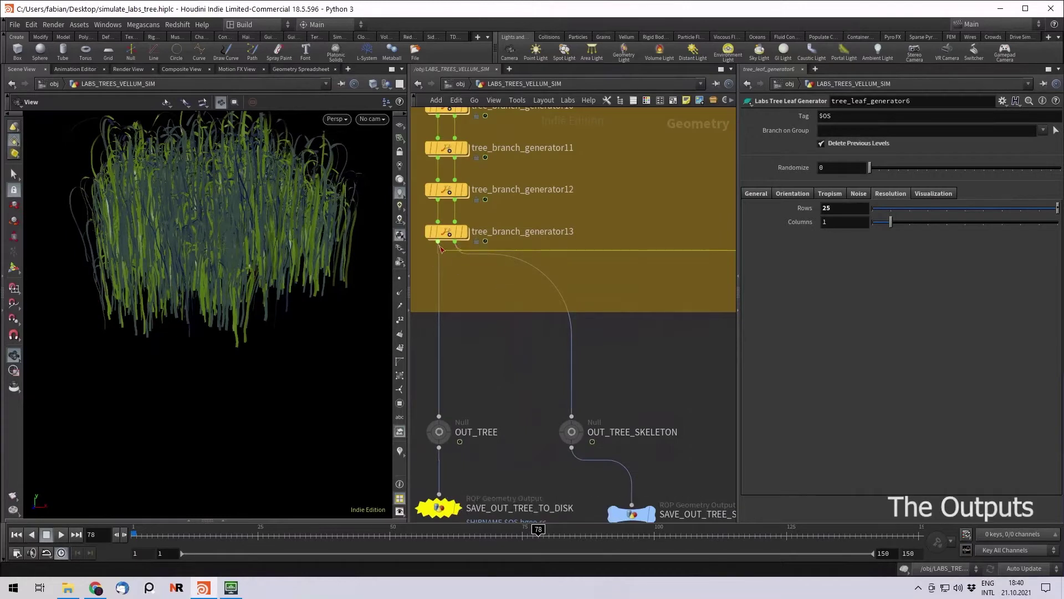
Step: Display the OUT_TREE output and inspect the tree mesh without leaves
left_click(449, 431)
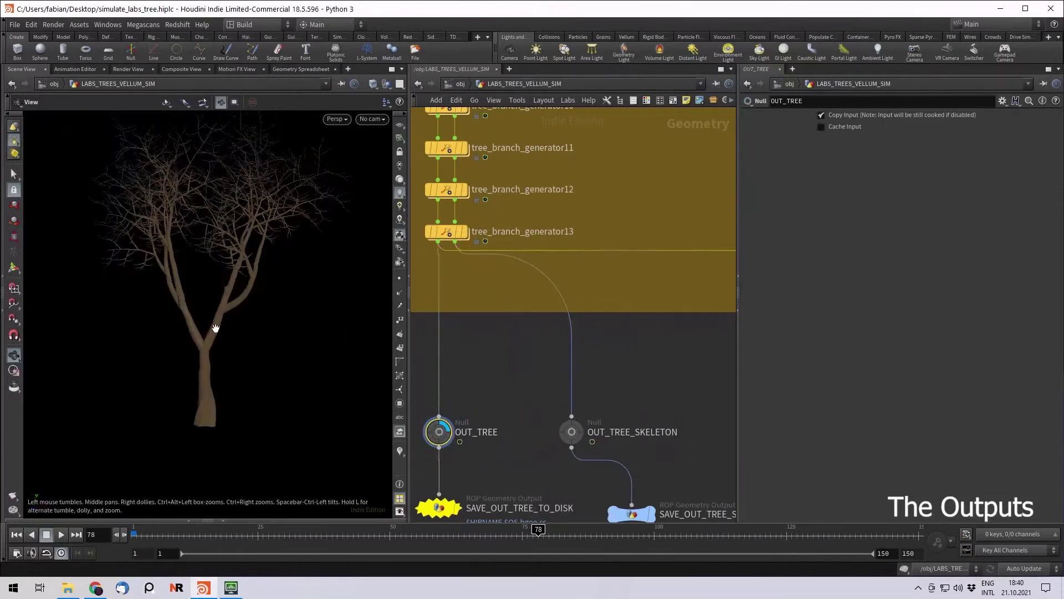
mouse_move(216, 328)
left_mouse_down()
mouse_move(201, 340)
mouse_move(214, 340)
mouse_move(143, 337)
mouse_move(208, 343)
left_mouse_up()
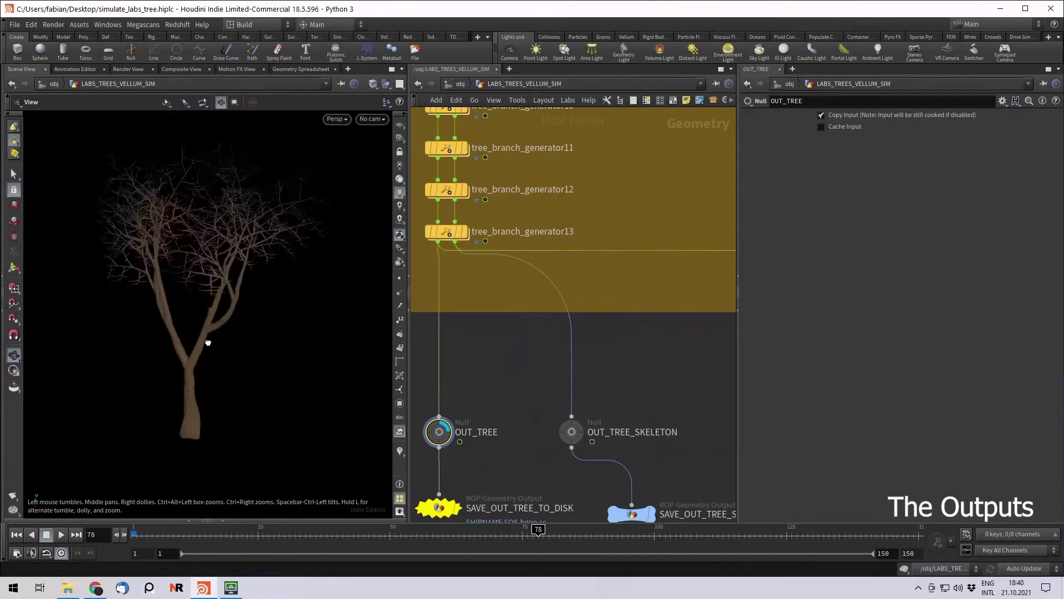
Step: Display the OUT_TREE_SKELETON output and reposition its null above the SAVE_OUT_TREE_SKELETON_TO_DISK node
left_click(581, 430)
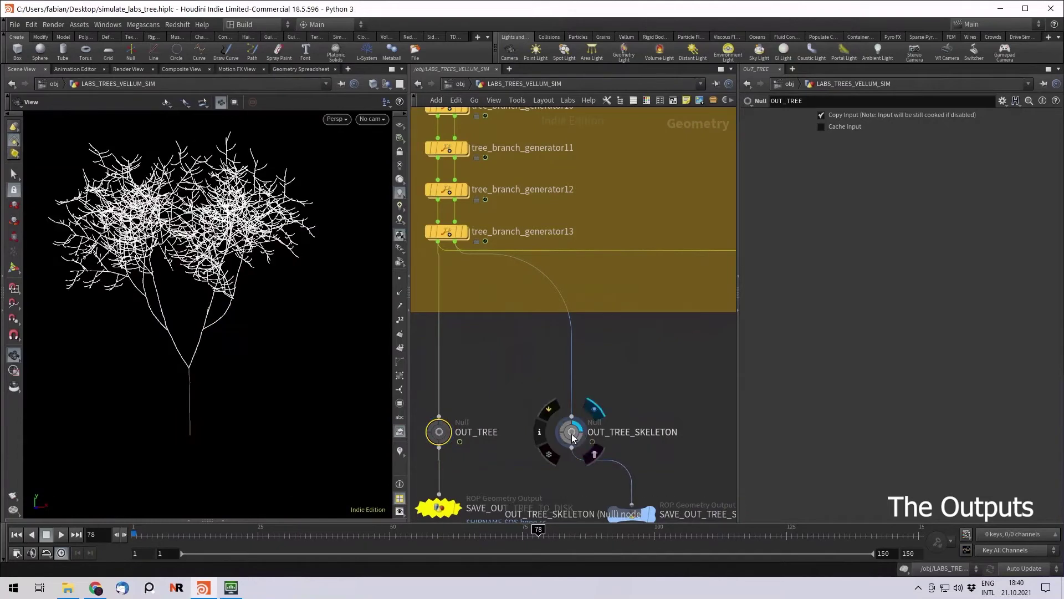
left_click_drag(573, 436, 423, 390)
left_click_drag(275, 340, 297, 347)
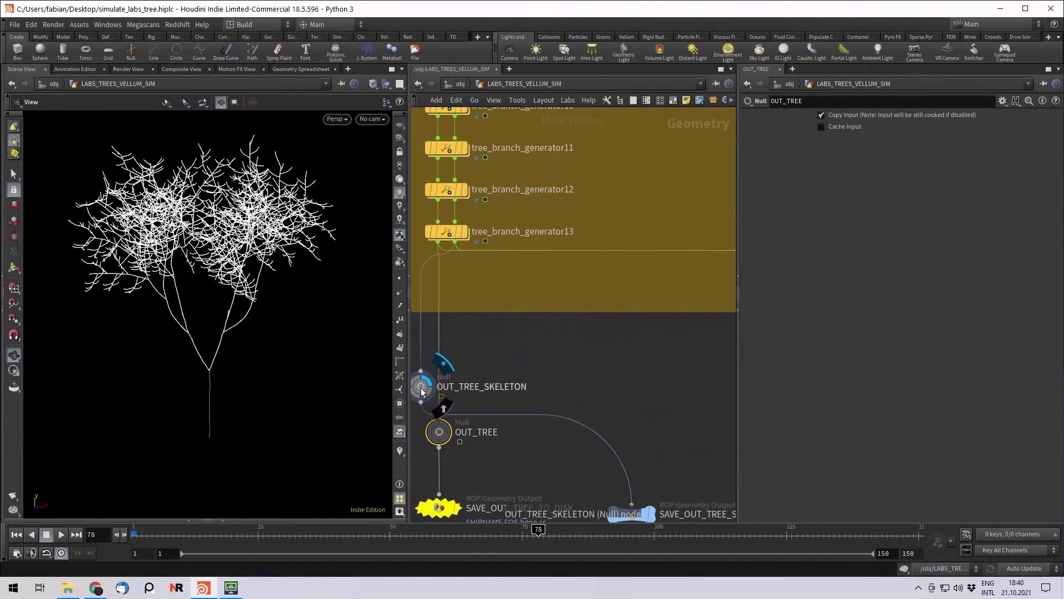
left_click_drag(421, 390, 627, 413)
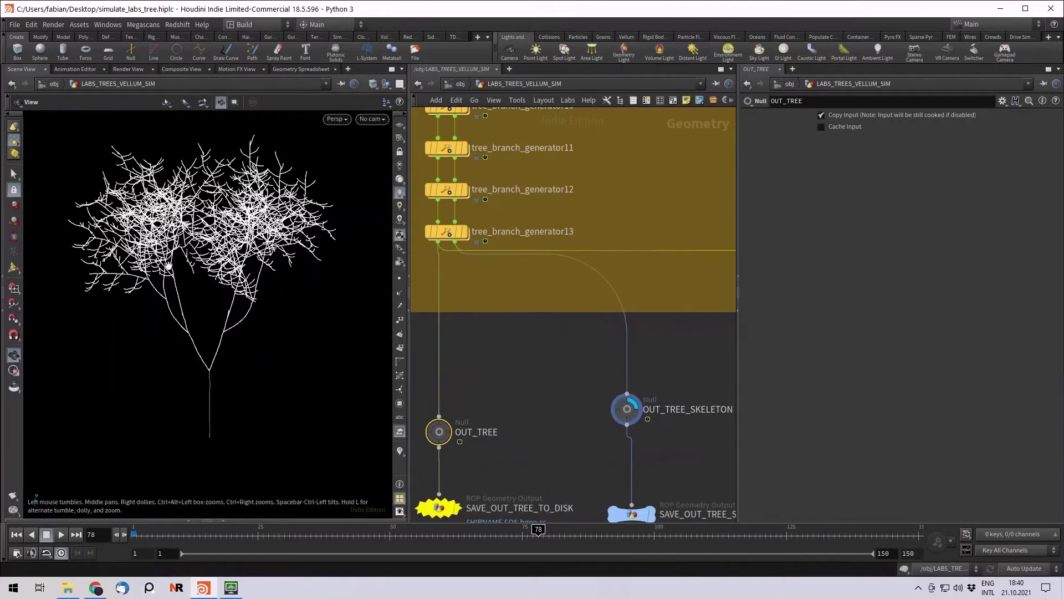
left_click_drag(169, 264, 144, 306)
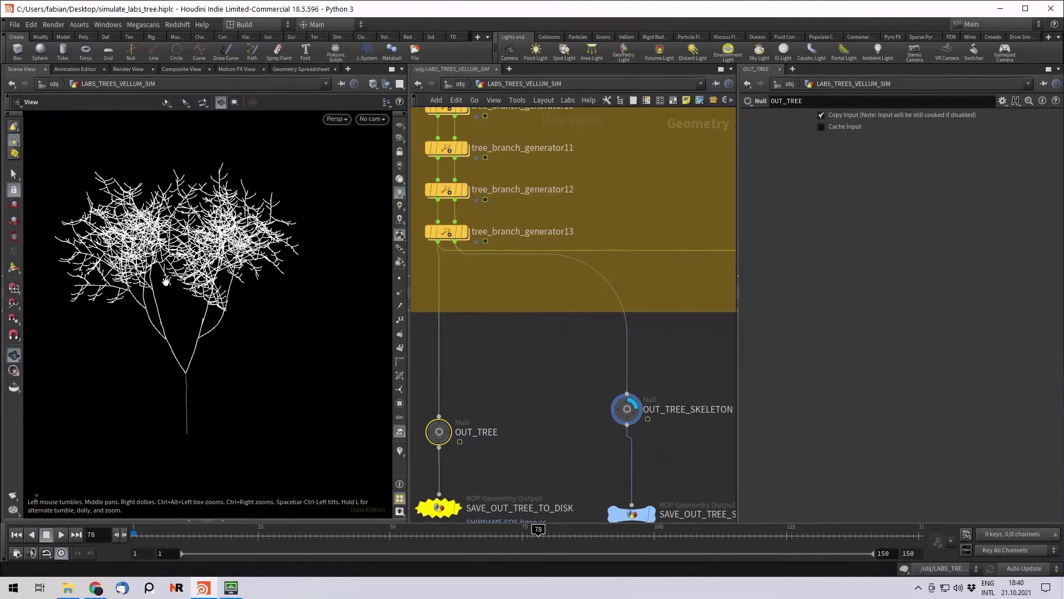
Step: Display the OUT_TREE output again, followed by the OUT_LEAFS output below the leaf generator
left_click(450, 432)
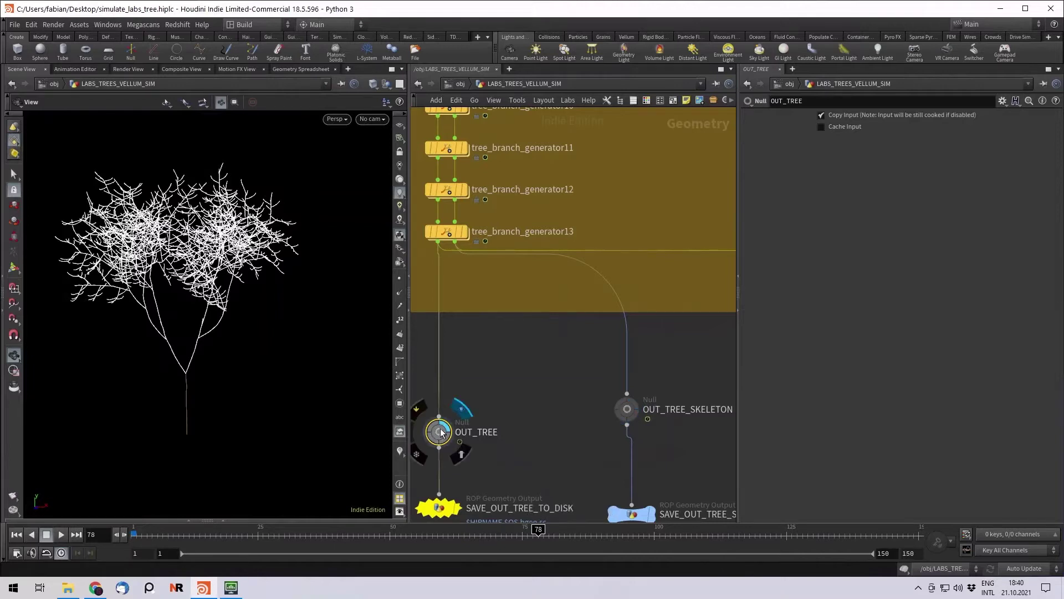
middle_click_drag(491, 398, 413, 364)
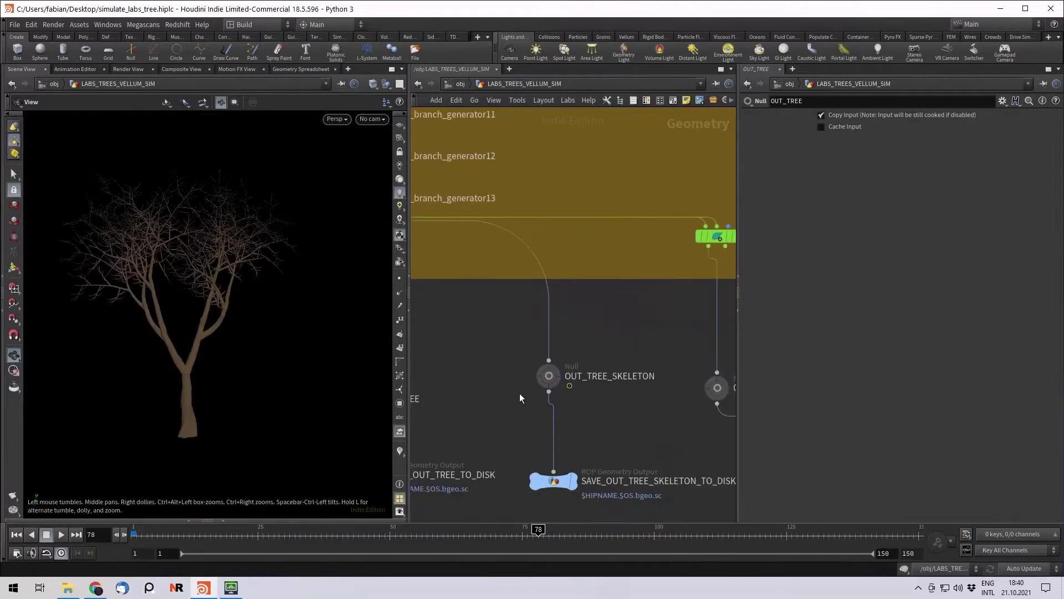
scroll(520, 394, "down", 2)
middle_click_drag(580, 351, 491, 346)
scroll(540, 329, "up", 3)
left_click(587, 243)
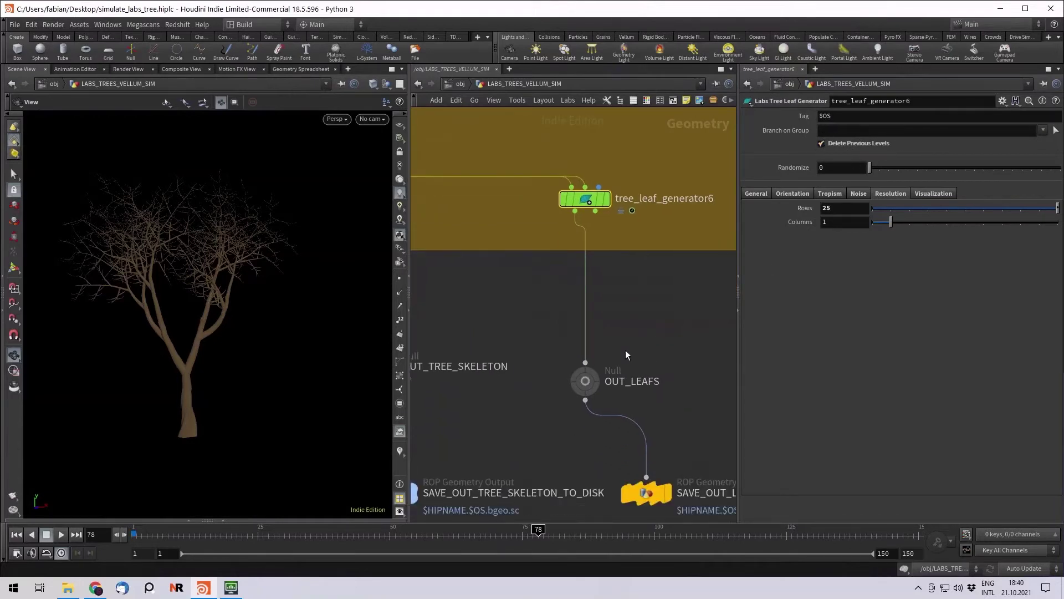
left_click(598, 377)
left_click_drag(206, 298, 315, 317)
Step: Review the output nulls by selecting OUT_TREE_SKELETON and OUT_LEAFS in turn, keeping the leaves displayed
scroll(539, 320, "down", 3)
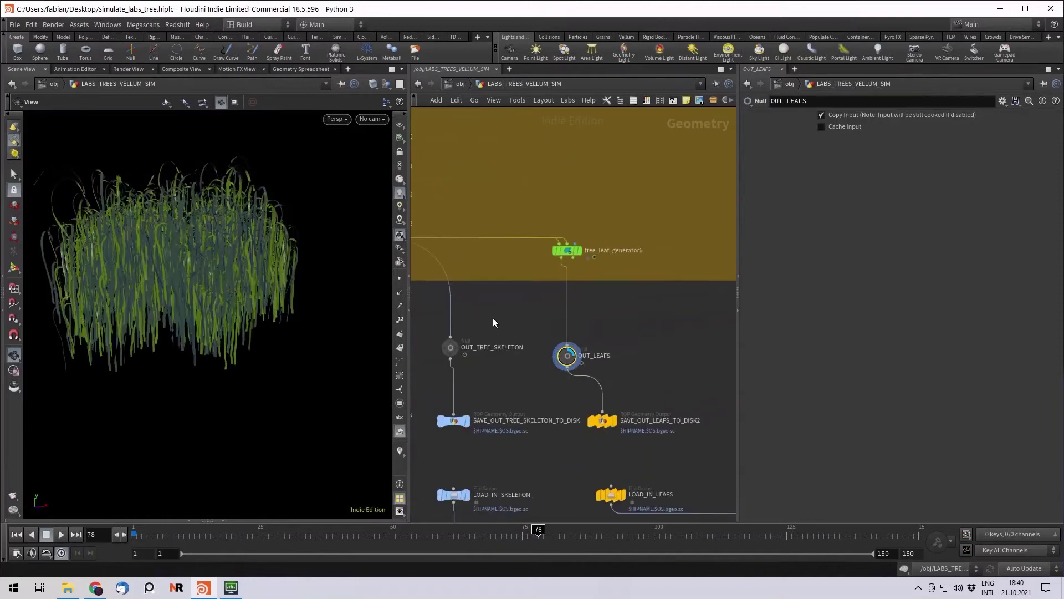
middle_click_drag(463, 323, 511, 326)
scroll(504, 326, "up", 2)
left_click(503, 368)
scroll(582, 331, "down", 2)
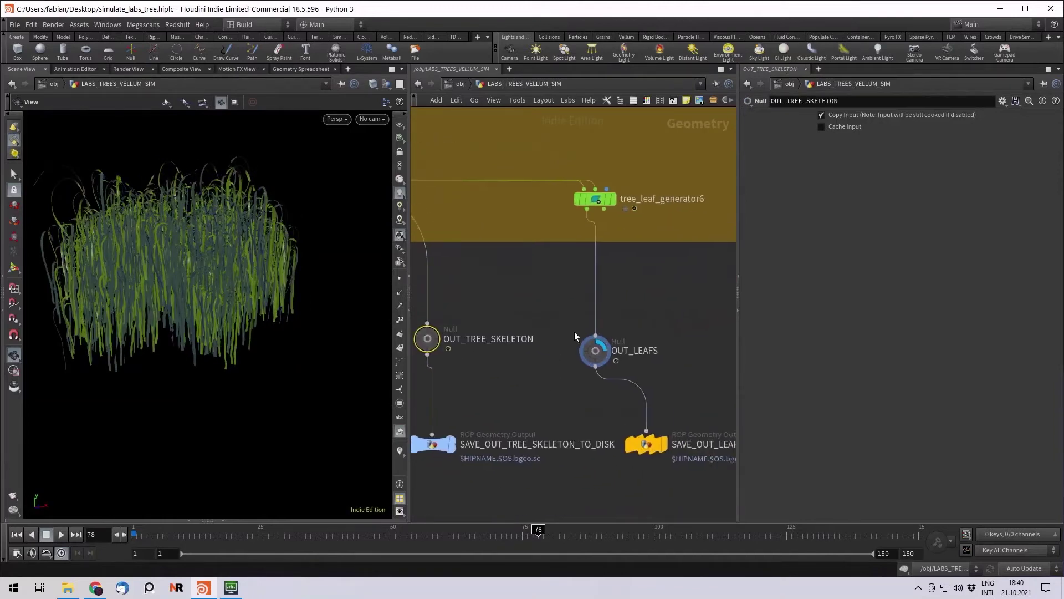
left_click_drag(559, 316, 665, 381)
scroll(590, 358, "up", 2)
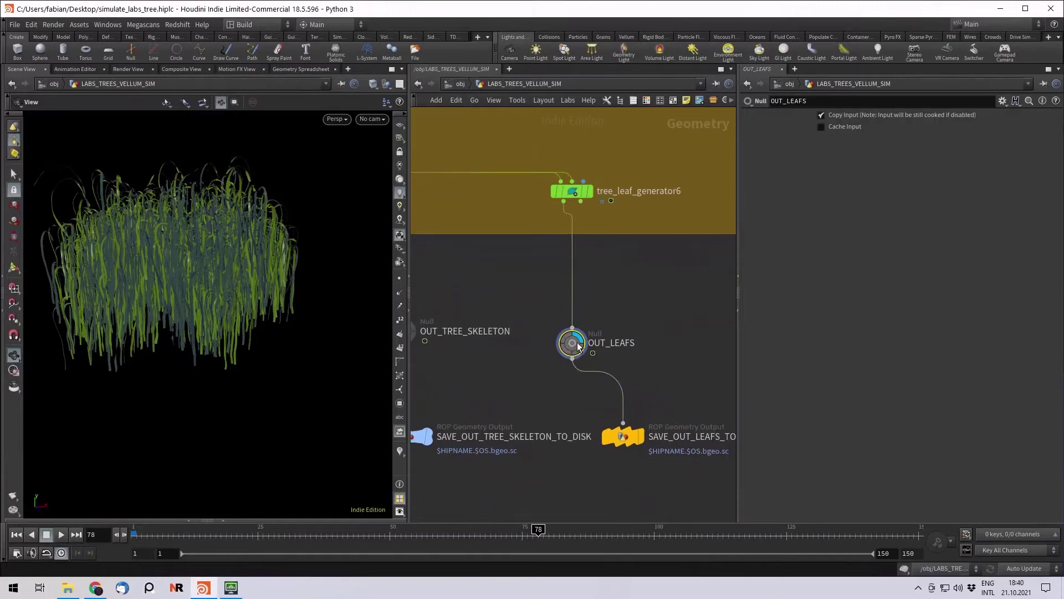
Step: Reposition the OUT_LEAFS null level with OUT_TREE_SKELETON and select all three output nulls
left_click_drag(574, 345, 582, 333)
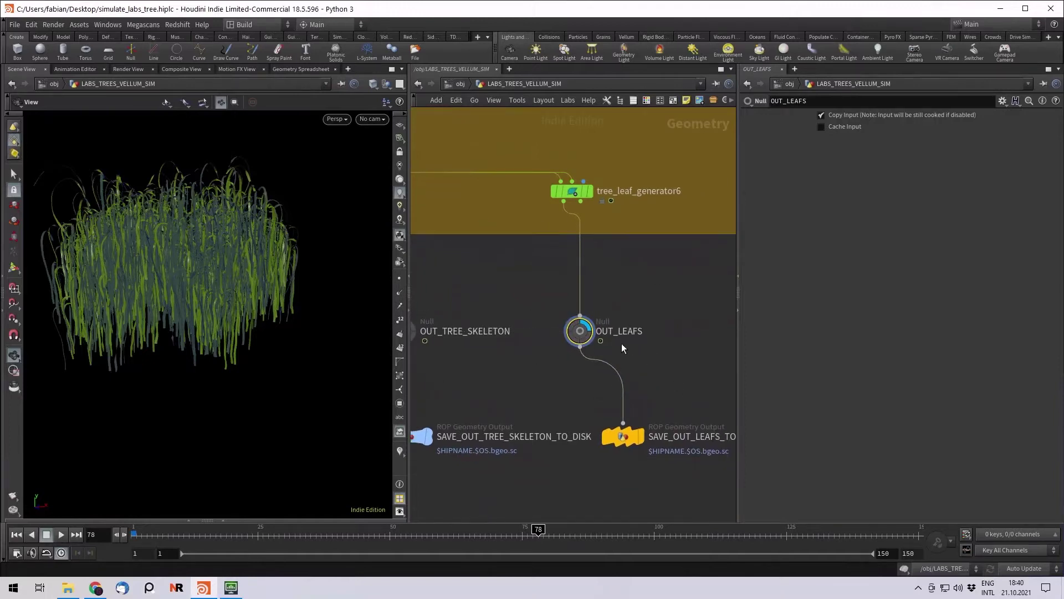
scroll(686, 333, "down", 5)
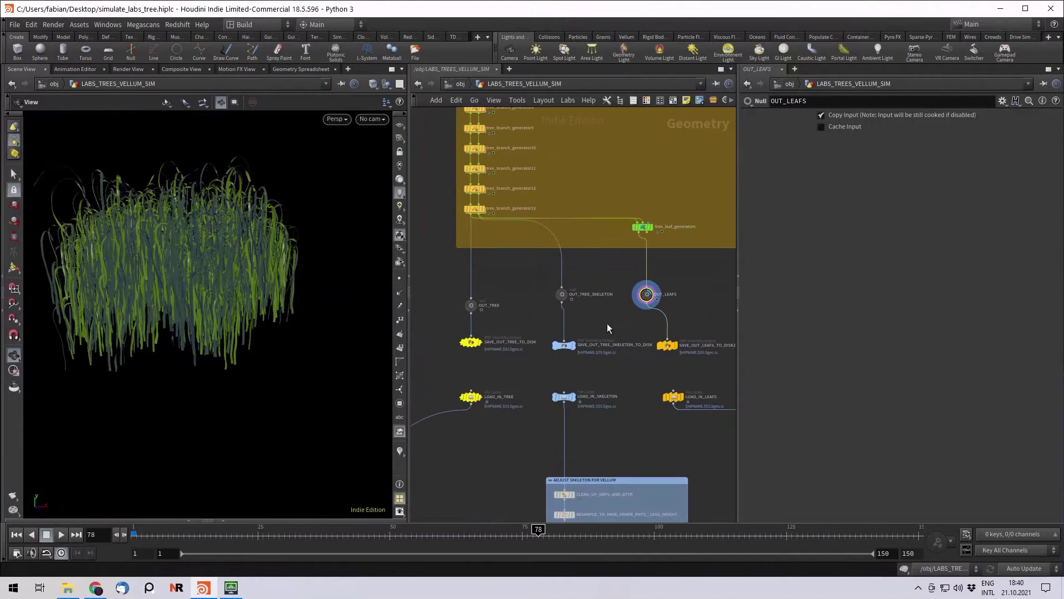
scroll(607, 327, "up", 2)
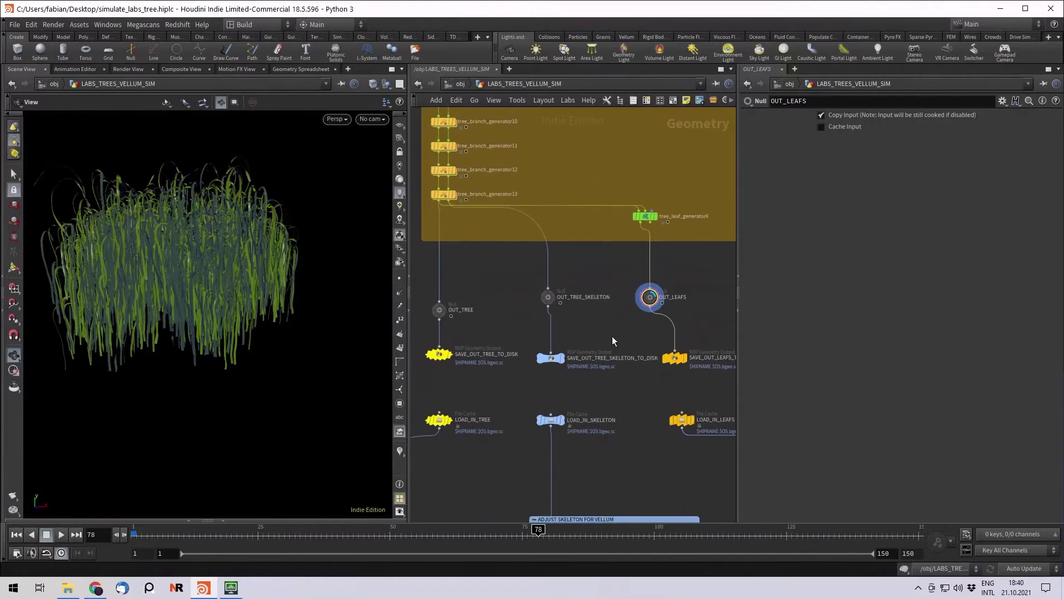
middle_click_drag(516, 346, 528, 321)
scroll(497, 305, "down", 2)
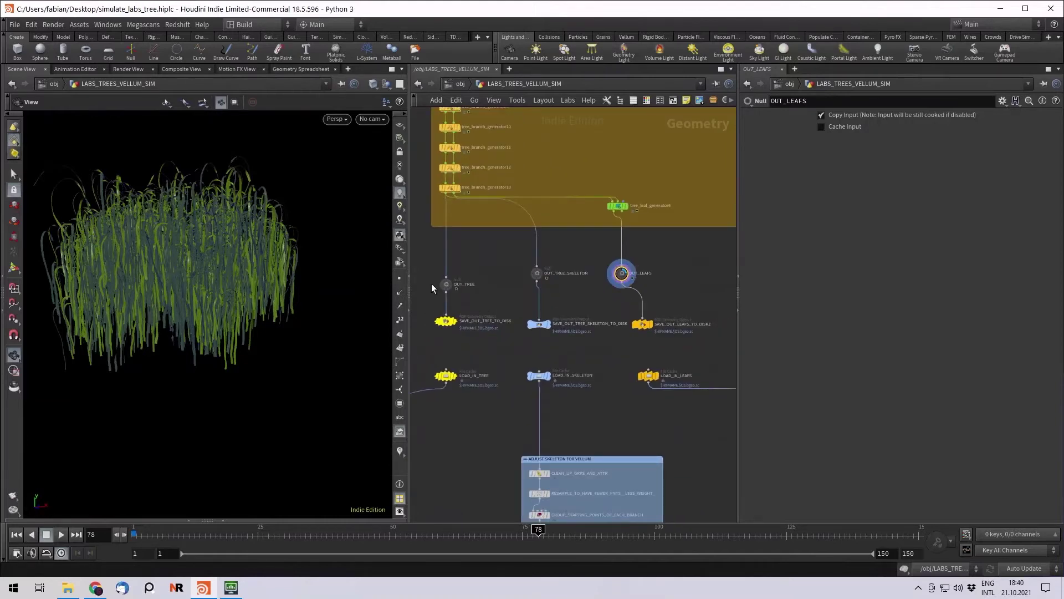
left_click_drag(527, 275, 629, 290)
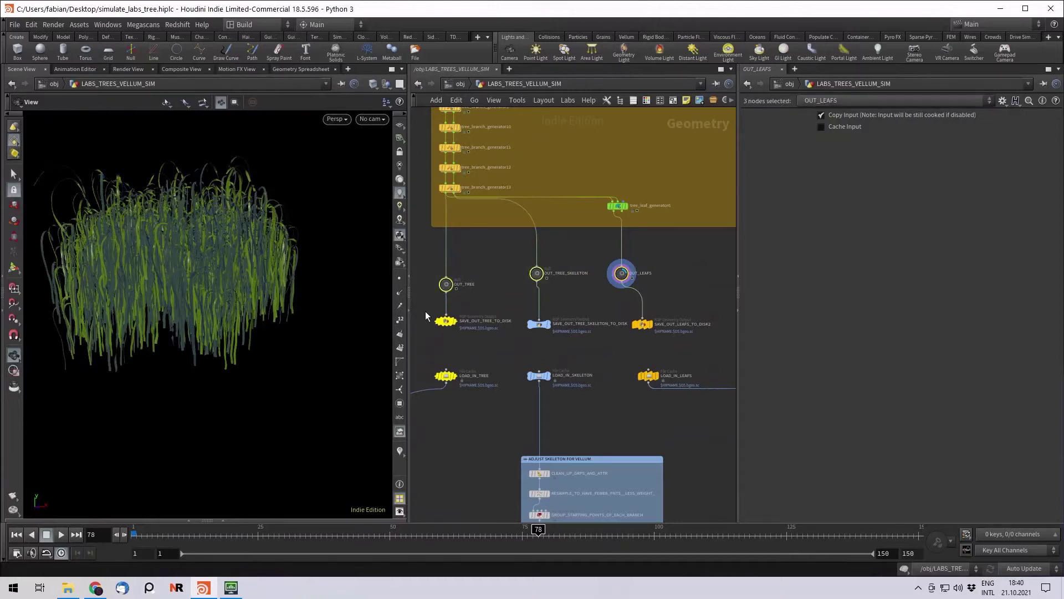
Step: Review the caching nodes by selecting the three SAVE_OUT nodes, followed by the three LOAD_IN nodes below them
left_click_drag(424, 311, 665, 346)
middle_click_drag(607, 343, 631, 297)
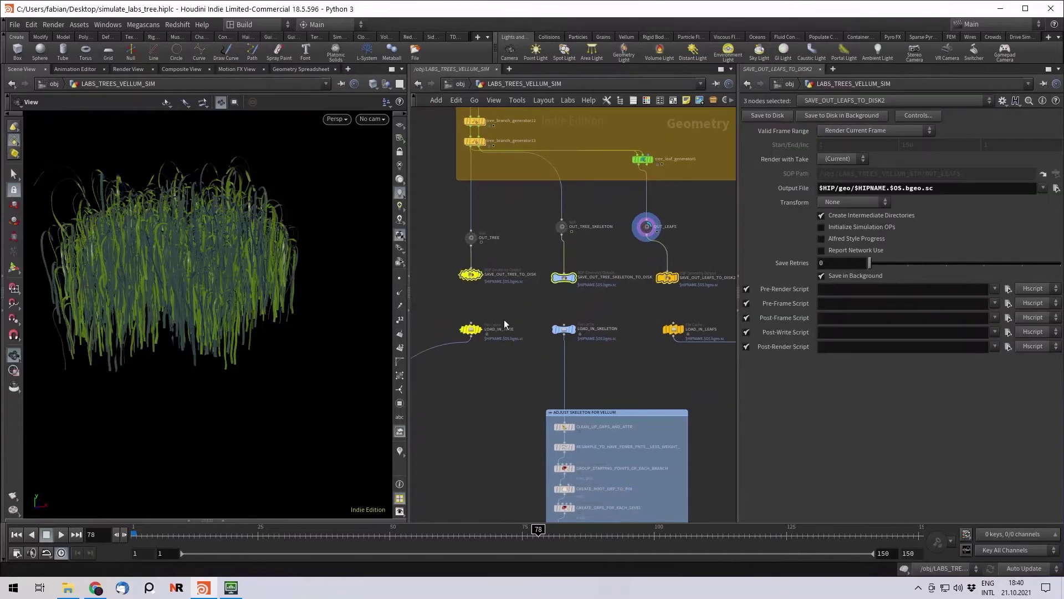
left_click_drag(539, 325, 683, 354)
middle_click_drag(639, 373, 585, 312)
scroll(636, 334, "down", 4)
middle_click_drag(665, 330, 577, 282)
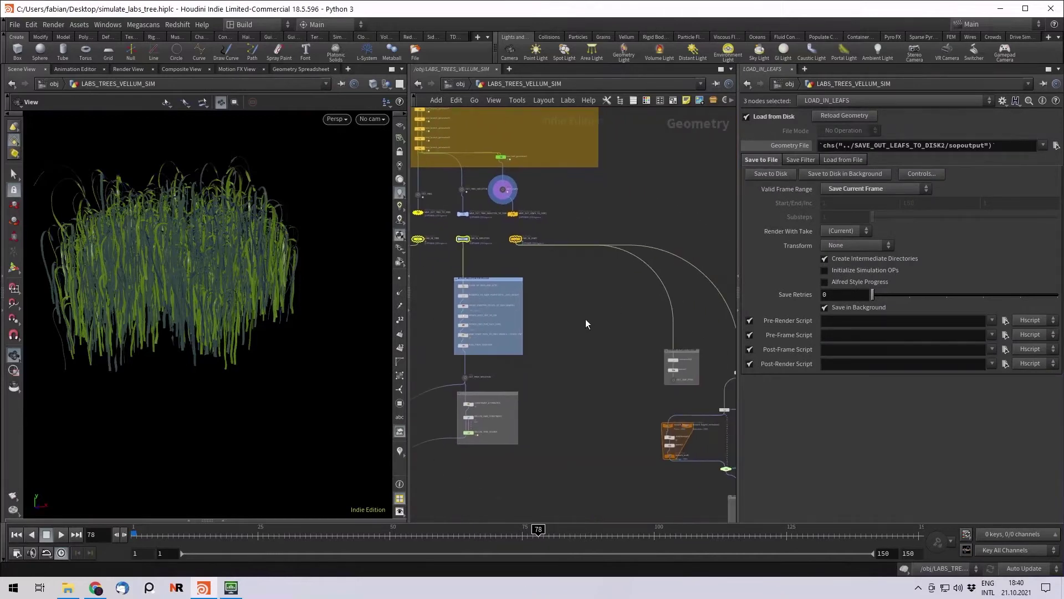
Step: Select only the LOAD_IN_TREE file cache to review its parameters
middle_click_drag(449, 297, 523, 333)
scroll(527, 297, "up", 4)
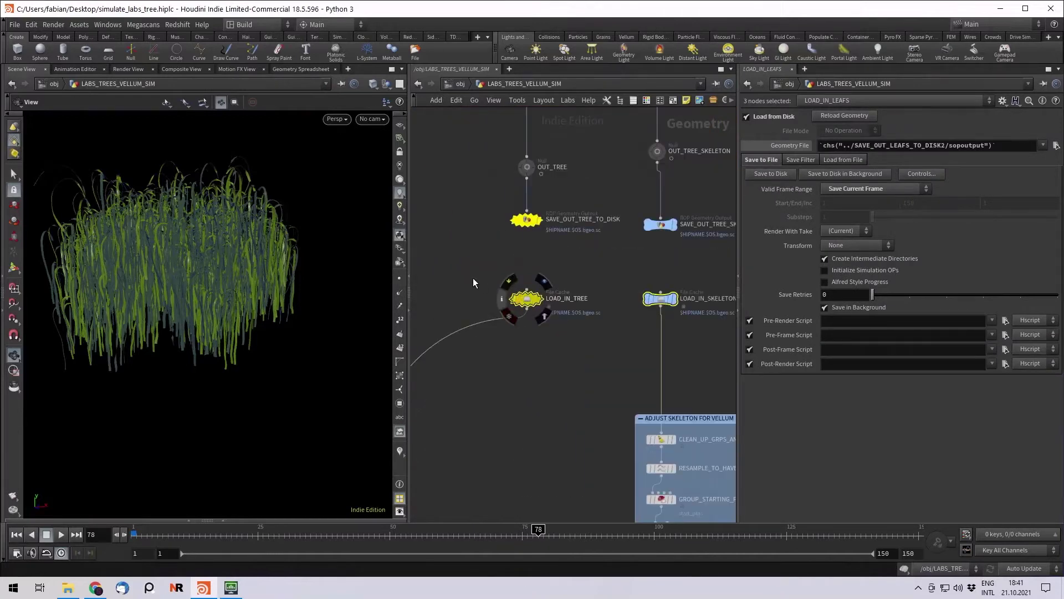
left_click_drag(469, 277, 590, 335)
middle_click_drag(553, 294, 468, 276)
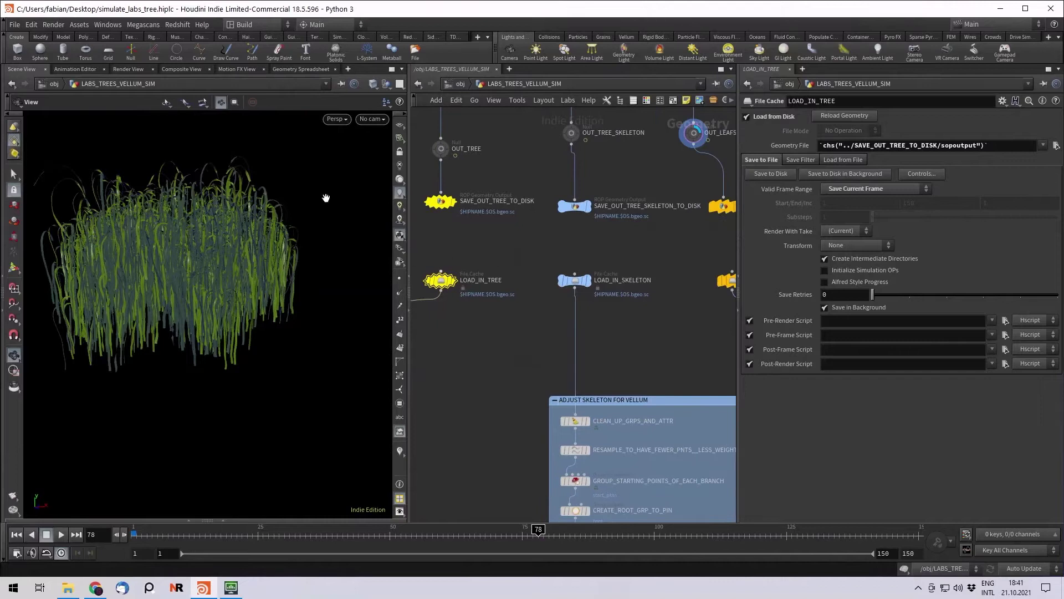
Step: Display the LOAD_IN_SKELETON file cache and turn on point display for the skeleton curves
left_click_drag(614, 295, 628, 305)
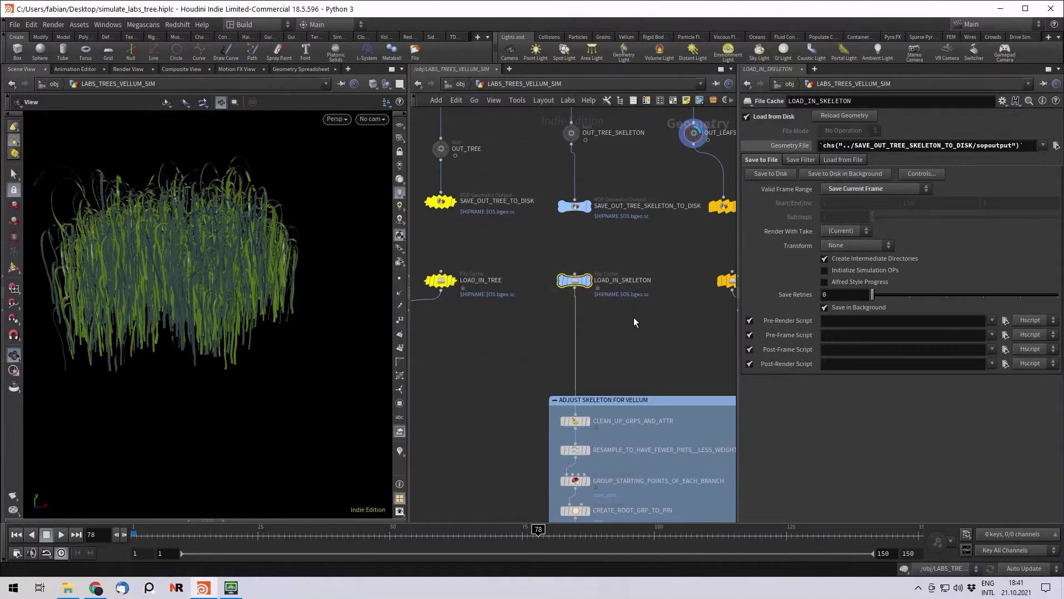
left_click(586, 283)
right_click_drag(245, 316, 294, 350)
middle_click_drag(251, 334, 279, 328)
left_click(400, 279)
left_click_drag(319, 338, 307, 327)
middle_click_drag(308, 327, 304, 282)
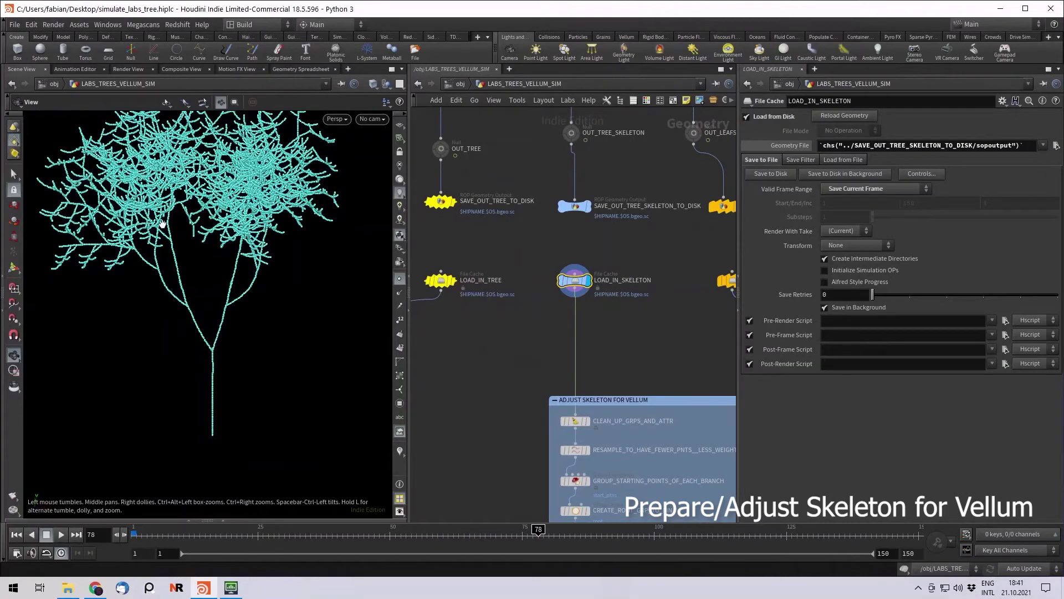
Step: Examine the points along the skeleton's trunk and branches, and review LOAD_IN_SKELETON's attributes and groups in its node info
middle_click_drag(208, 353, 207, 320)
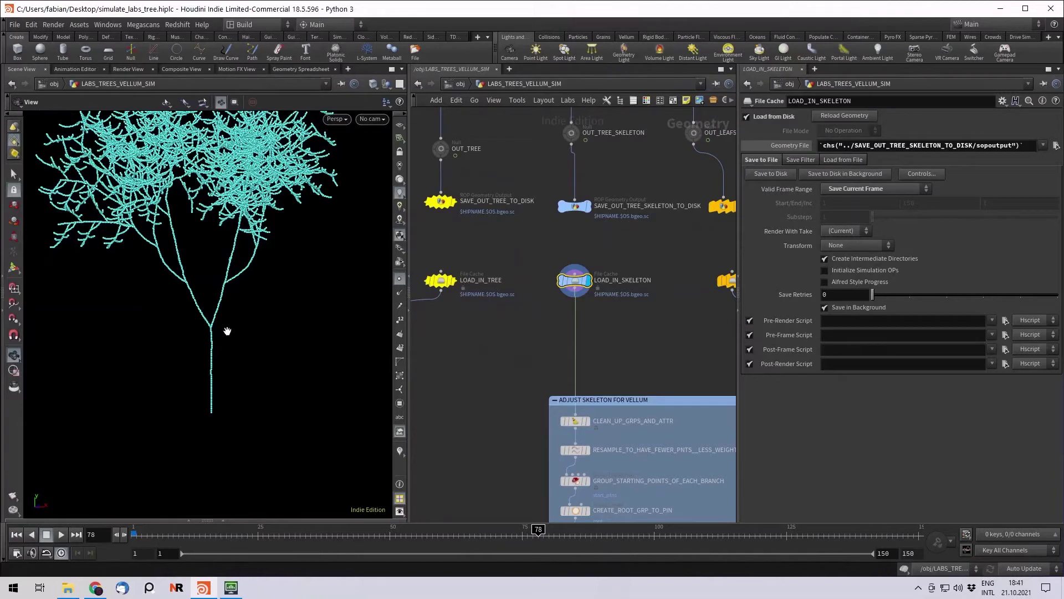
right_click_drag(227, 331, 344, 353)
right_click_drag(193, 294, 396, 315)
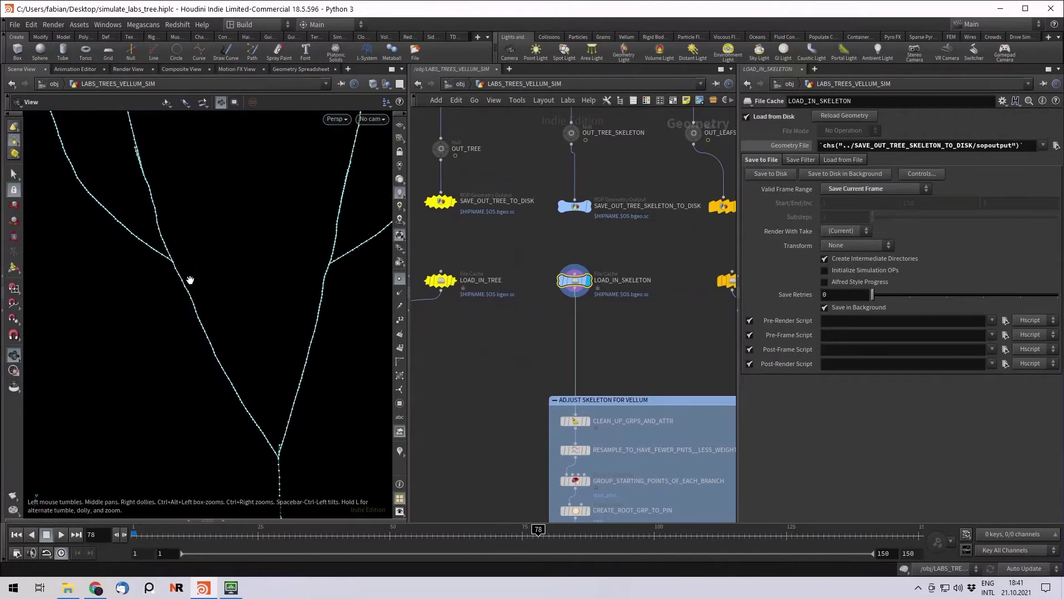
right_click_drag(245, 317, 185, 320)
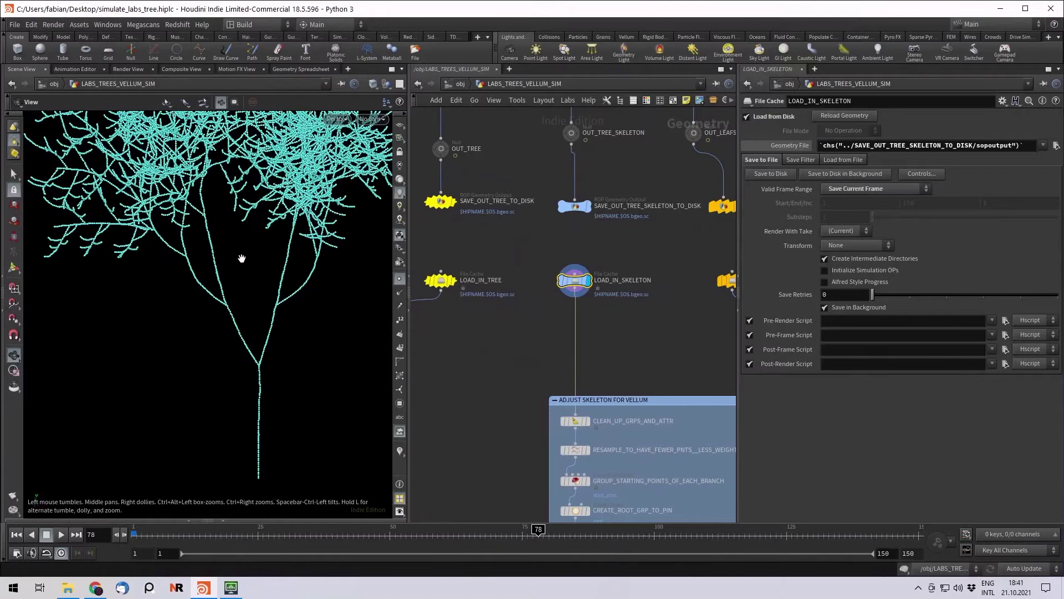
left_click_drag(234, 237, 197, 262)
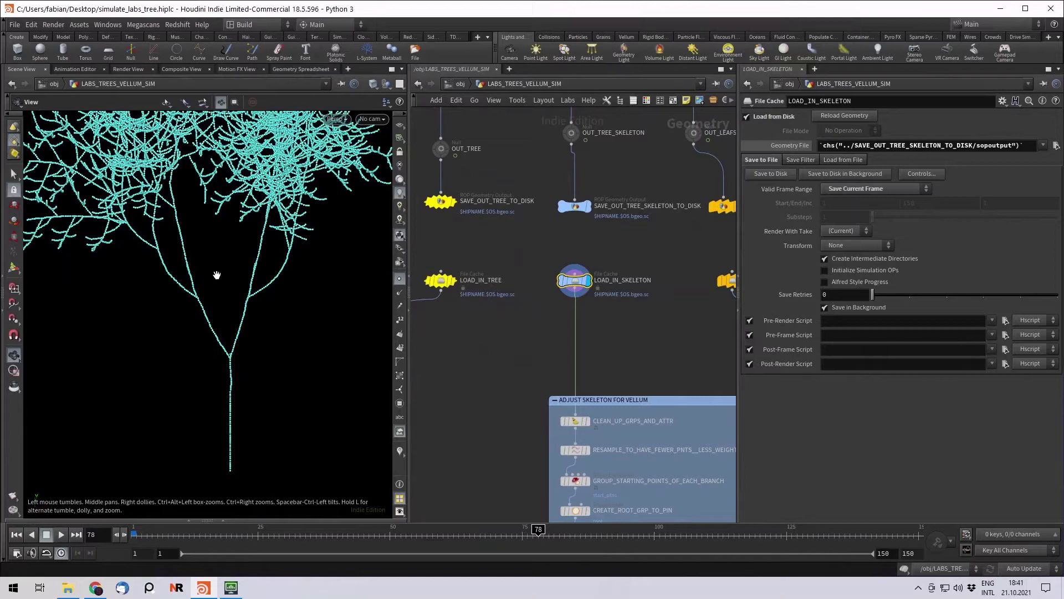
left_click_drag(217, 275, 136, 161)
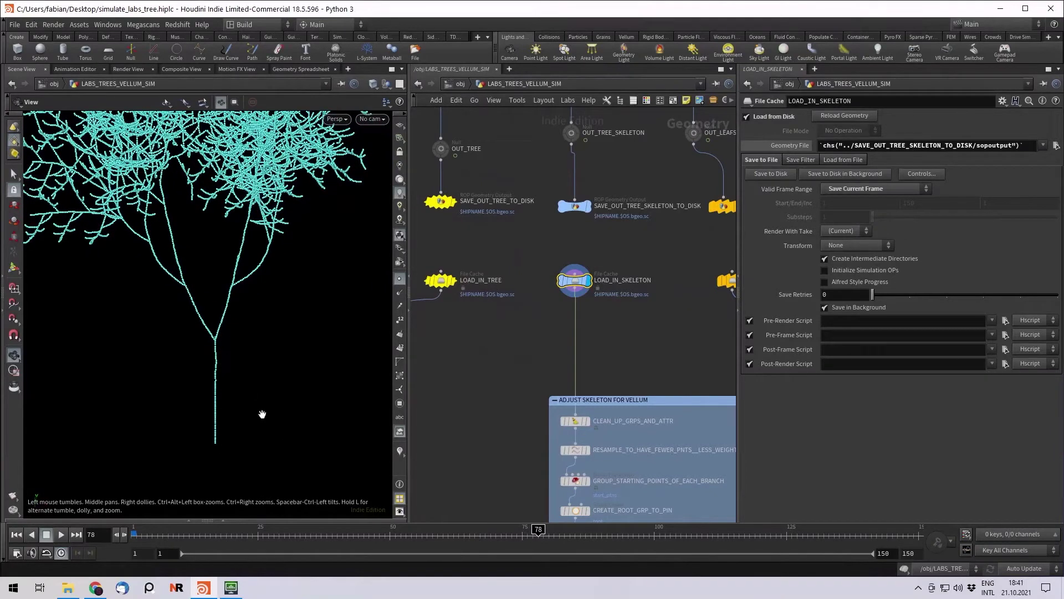
left_click_drag(262, 414, 198, 287)
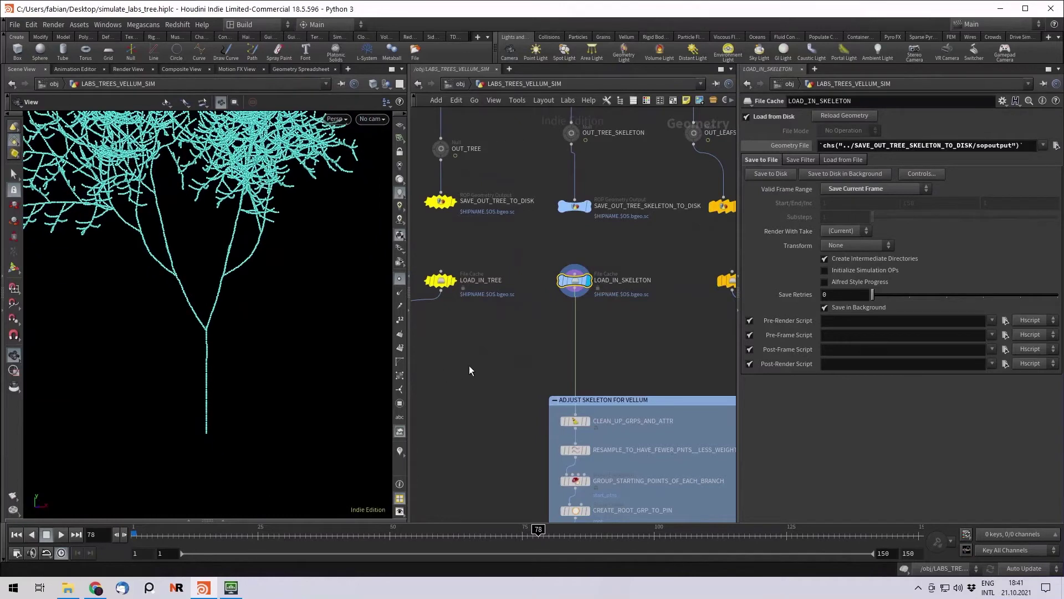
middle_click_drag(506, 347, 520, 306)
middle_click(591, 246)
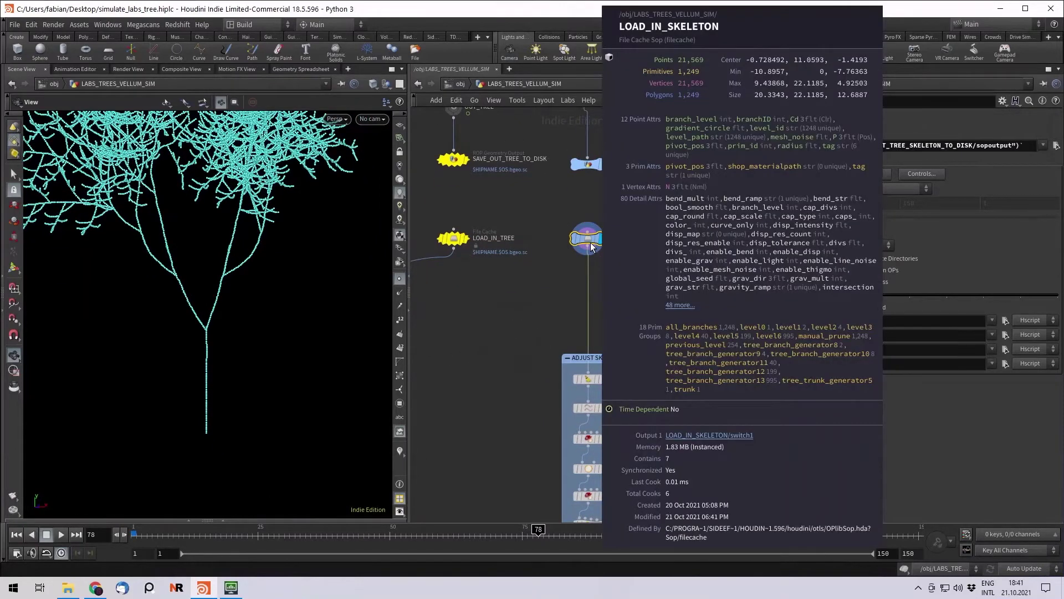
Step: Display CLEAN_UP_GRPS_AND_ATTR and remove ^prim_id from its Remove Attribs pattern, keeping * ^branch_level ^radius
left_click(591, 381)
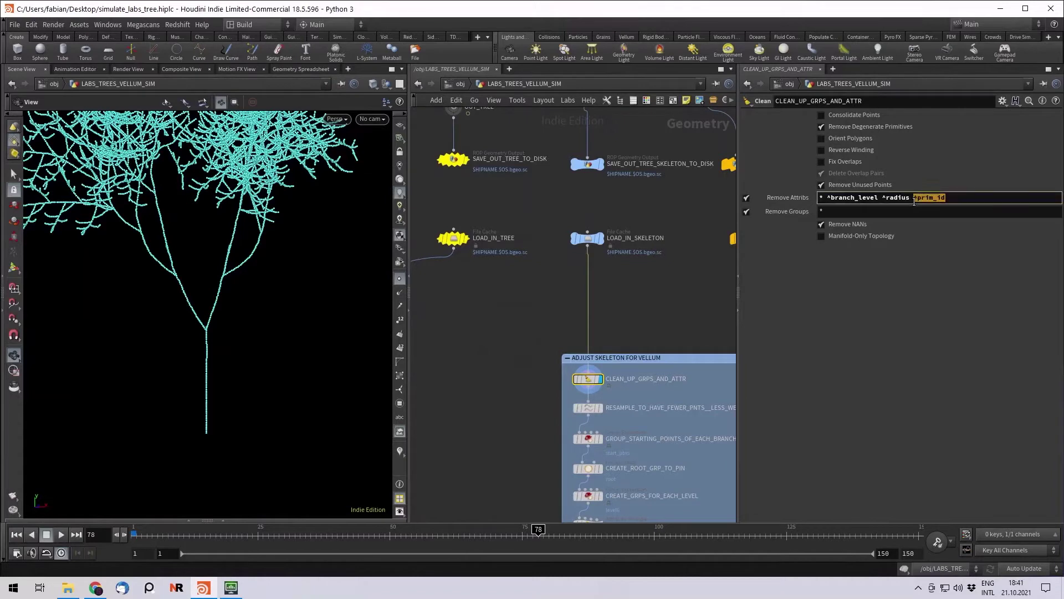
key("BackSpace")
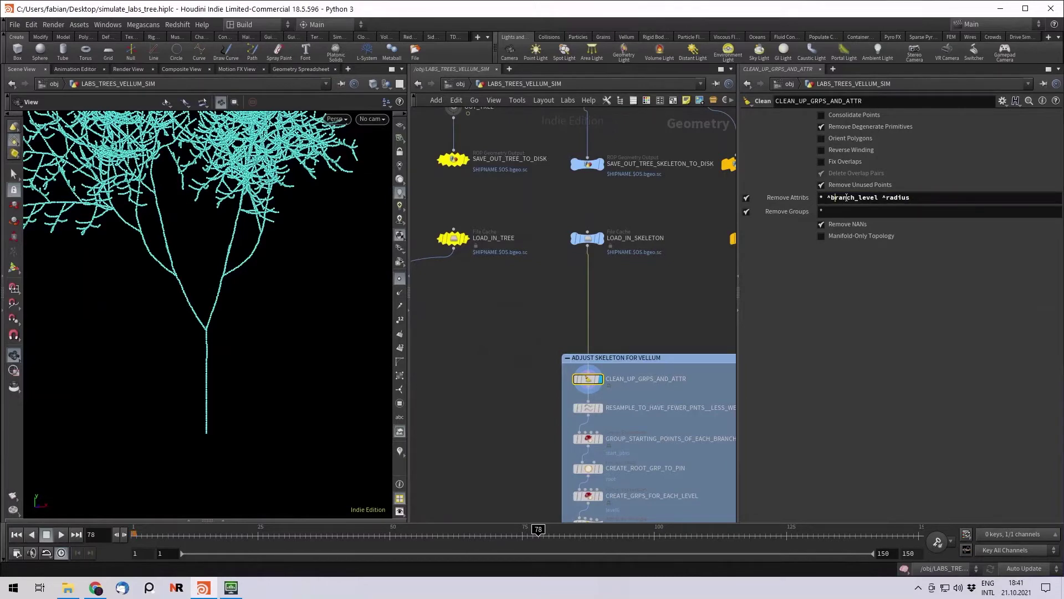
left_click(909, 199)
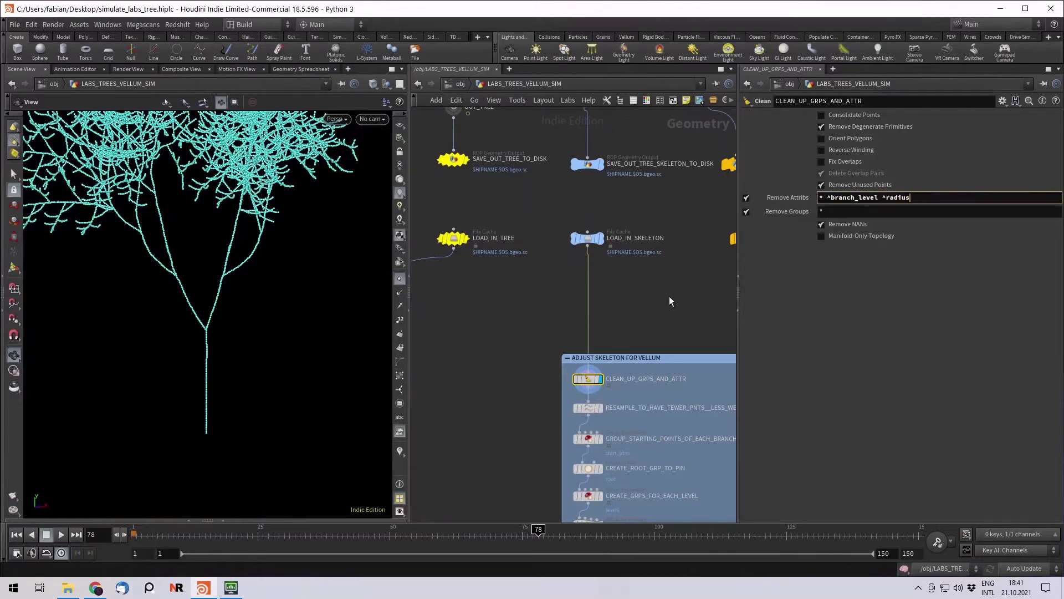
middle_click_drag(670, 301, 655, 233)
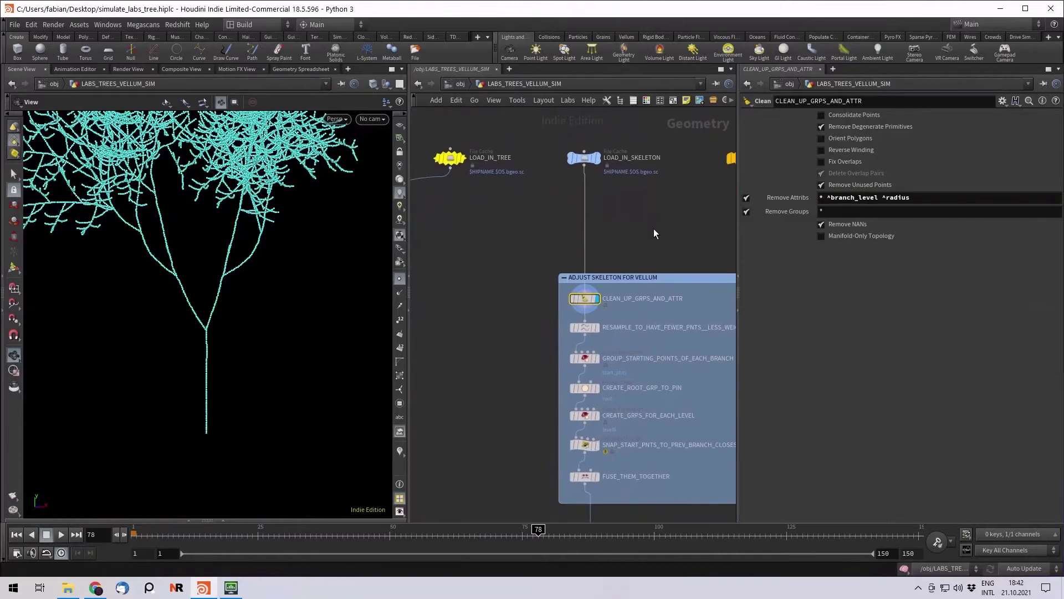
Step: Inspect the cleaned skeleton up close and display the RESAMPLE_TO_HAVE_FEWER_PNTS__LESS_WEIGHT_ node to compare point density
left_click_drag(199, 205, 233, 250)
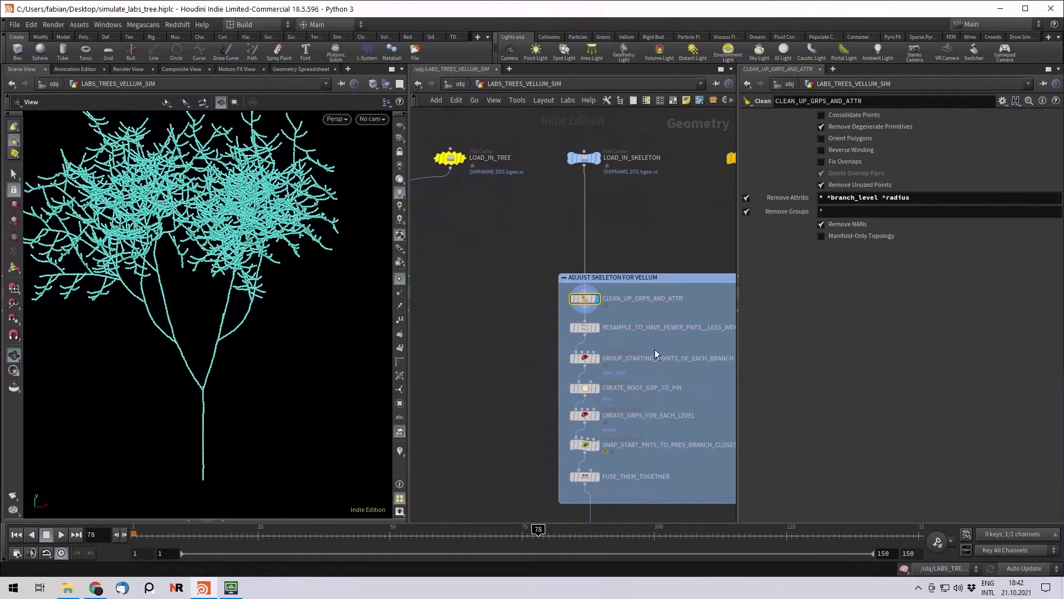
right_click_drag(205, 380, 339, 401)
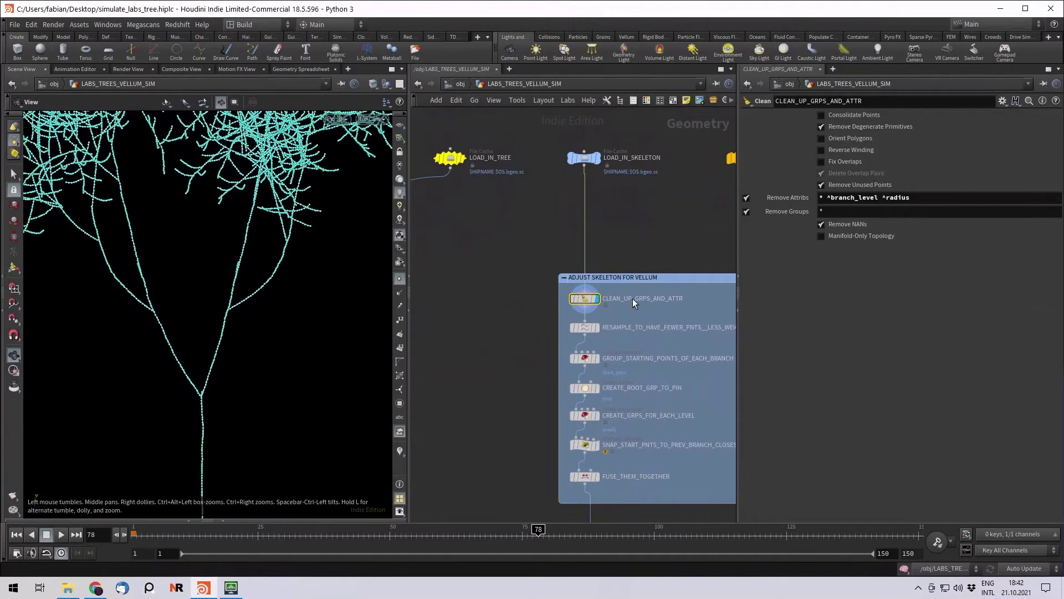
left_click(600, 330)
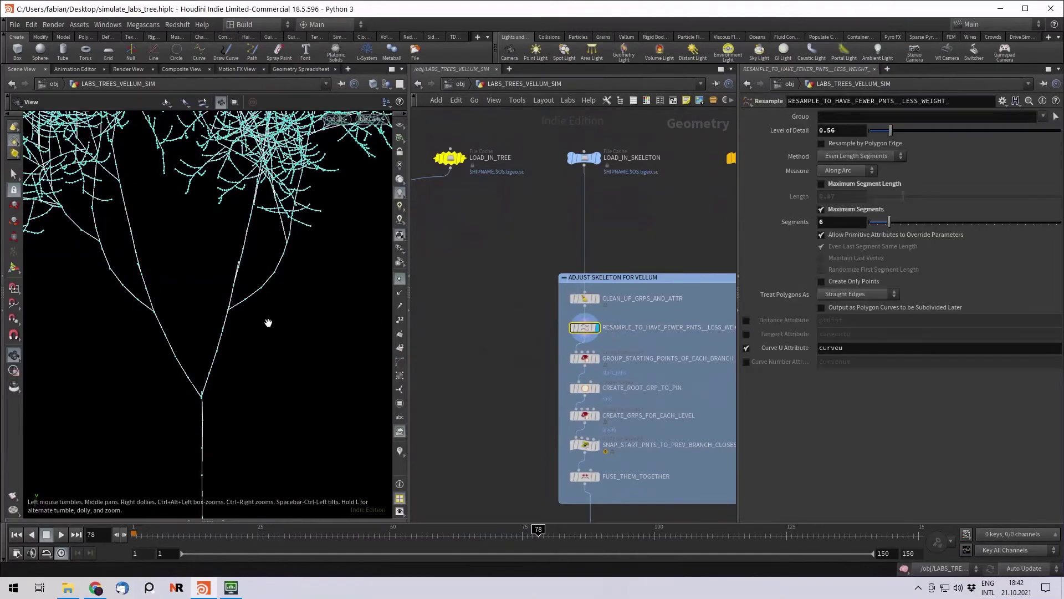
left_click_drag(154, 301, 179, 301)
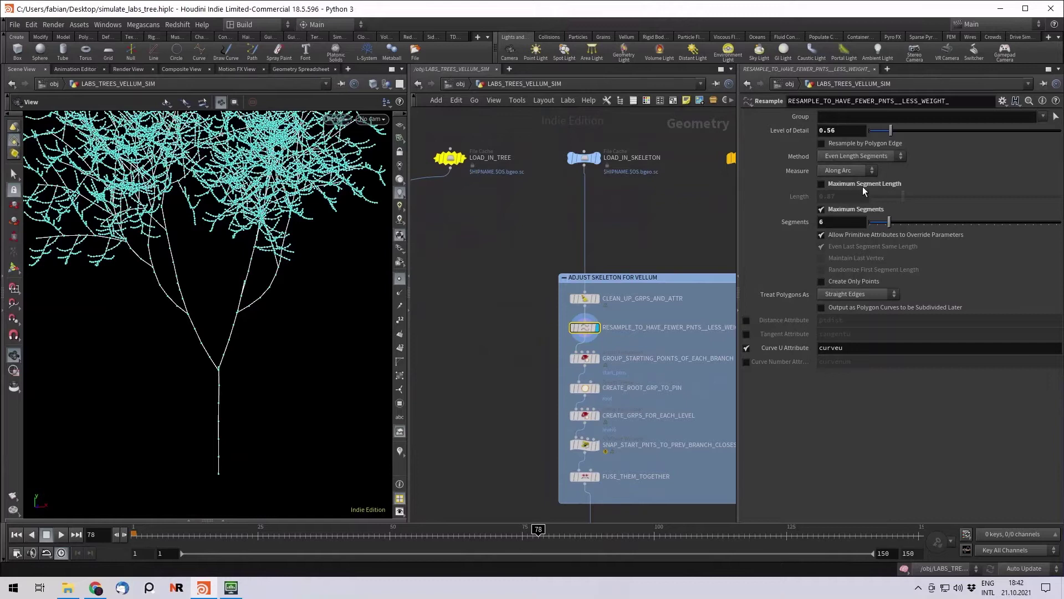
Step: Examine how the resampled points are distributed along the trunk and outer branches, and highlight the resample node's curveu attribute name
scroll(268, 282, "up", 5)
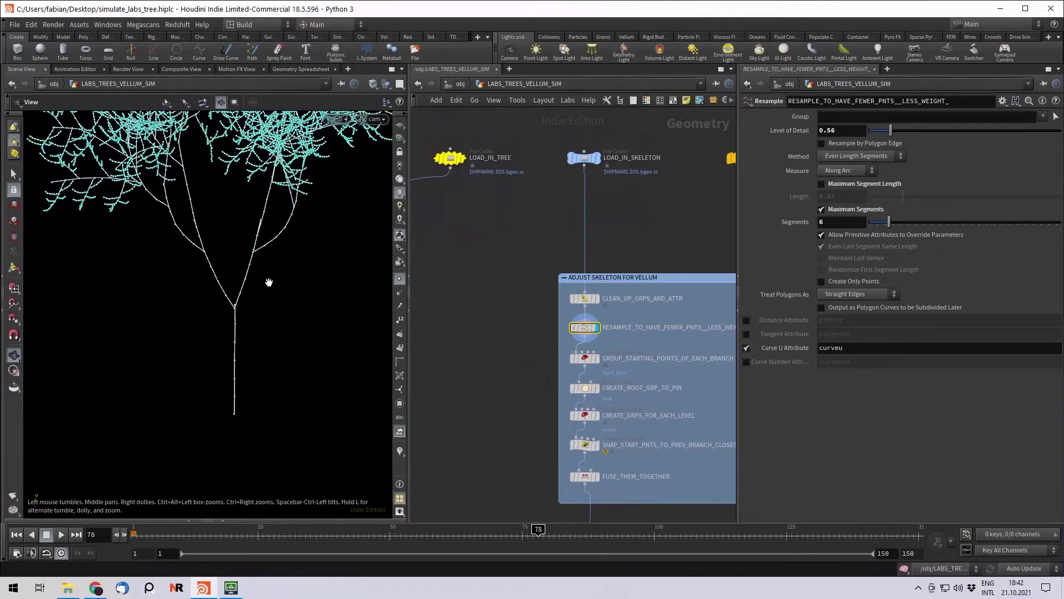
left_click_drag(252, 338, 264, 408)
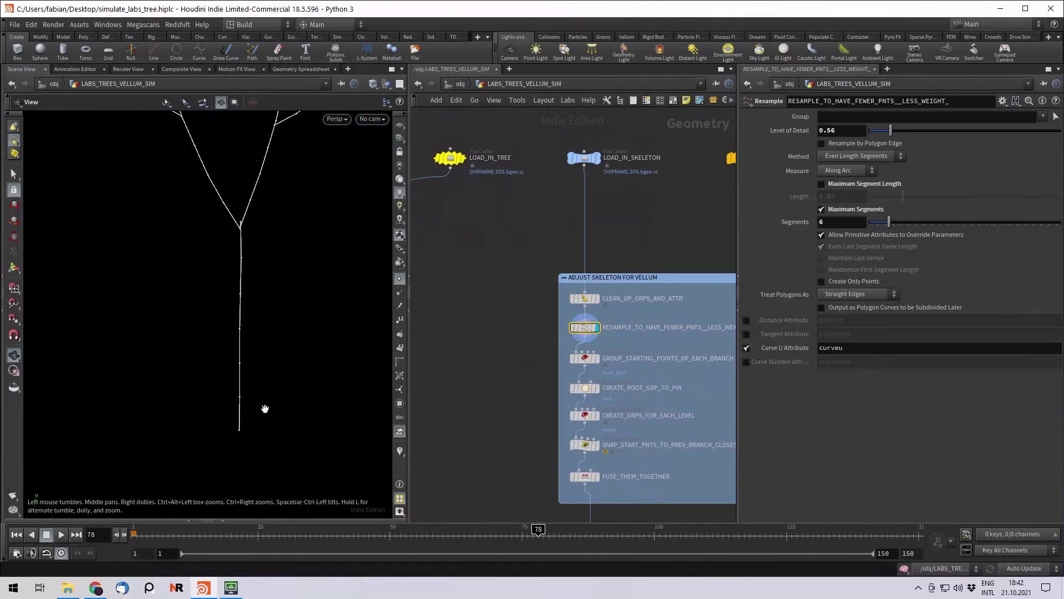
scroll(297, 372, "down", 3)
left_click_drag(216, 325, 196, 264)
scroll(269, 313, "down", 3)
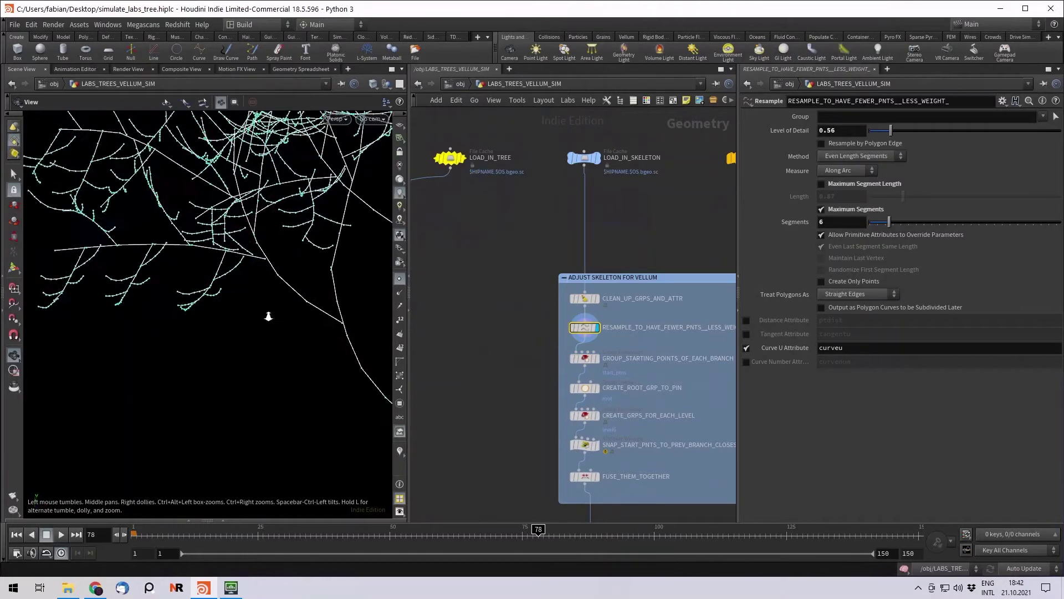
scroll(245, 299, "up", 4)
scroll(52, 269, "down", 4)
scroll(281, 297, "down", 3)
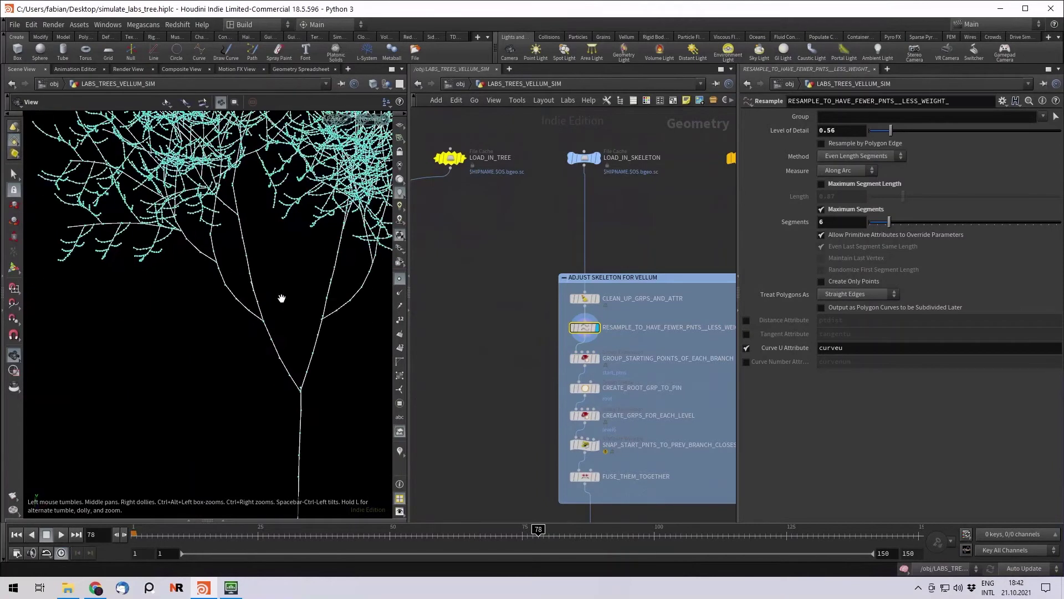
scroll(257, 299, "up", 5)
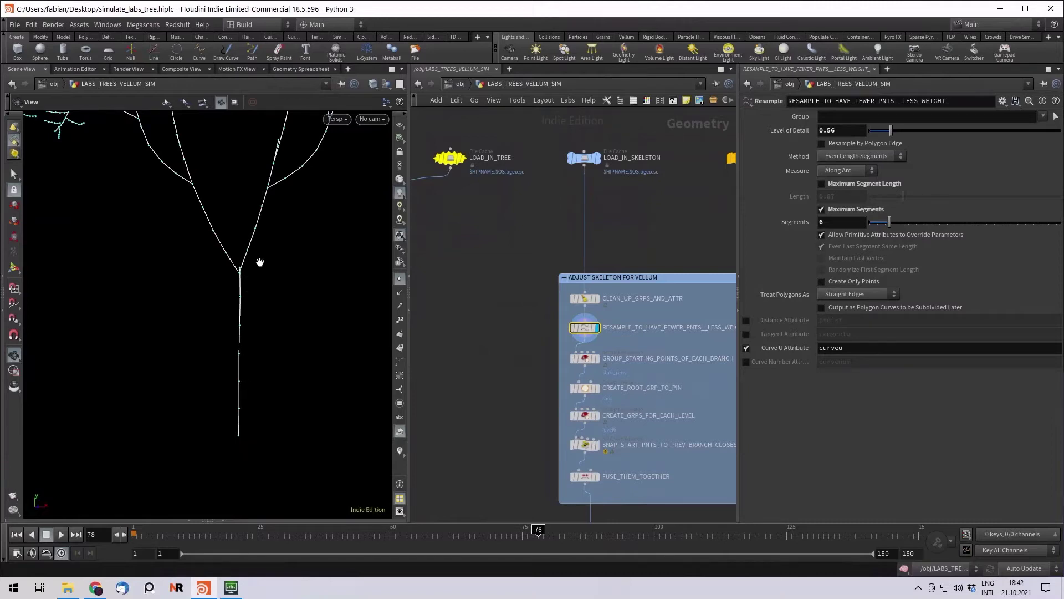
scroll(123, 247, "down", 4)
scroll(301, 311, "up", 2)
right_click_drag(301, 311, 58, 232)
middle_click_drag(288, 311, 145, 254)
middle_click_drag(212, 281, 237, 334)
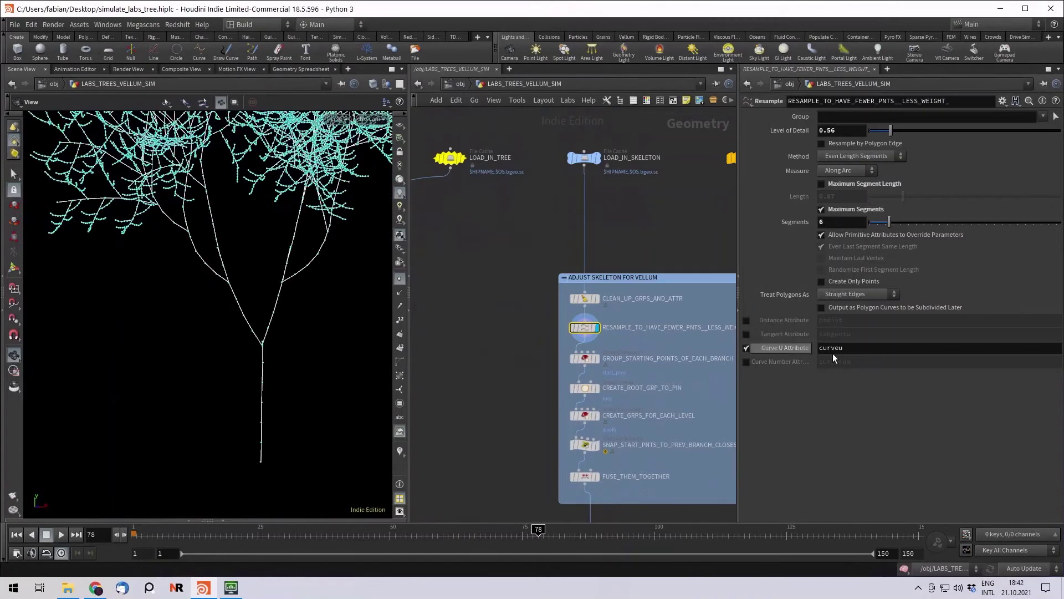
double_click(832, 352)
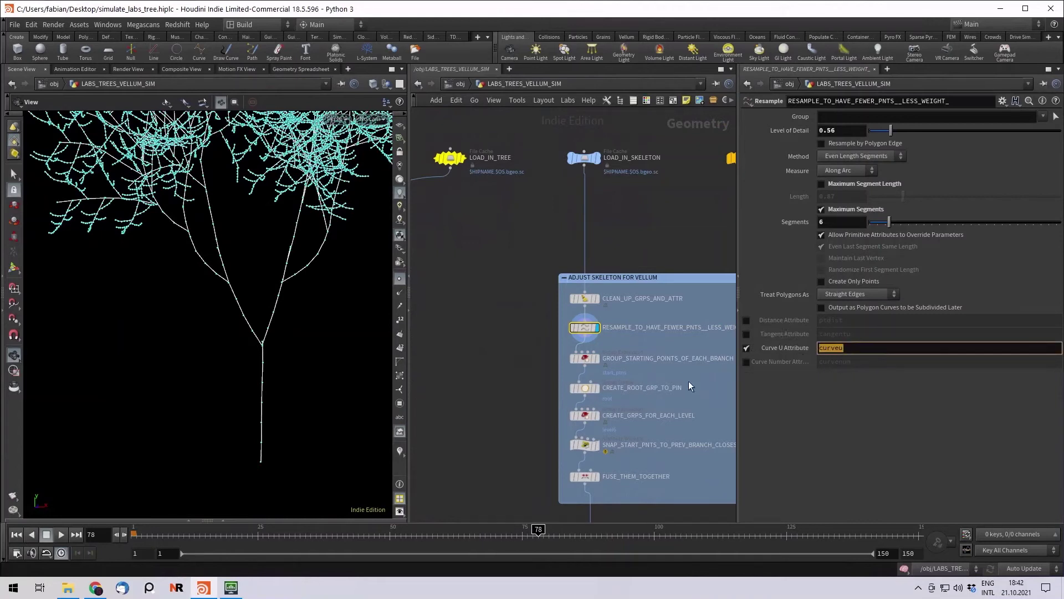
Step: Display and select GROUP_STARTING_POINTS_OF_EACH_BRANCH to review its start_ptns group expressions
middle_click_drag(639, 347, 641, 330)
scroll(589, 347, "up", 2)
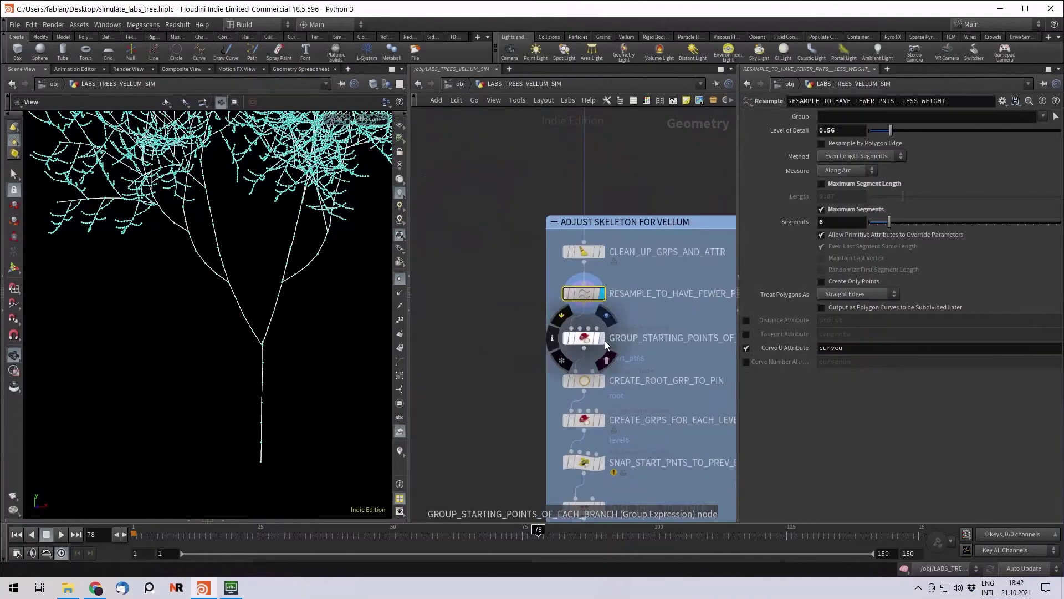
left_click(607, 316)
left_click(584, 342)
scroll(161, 275, "up", 5)
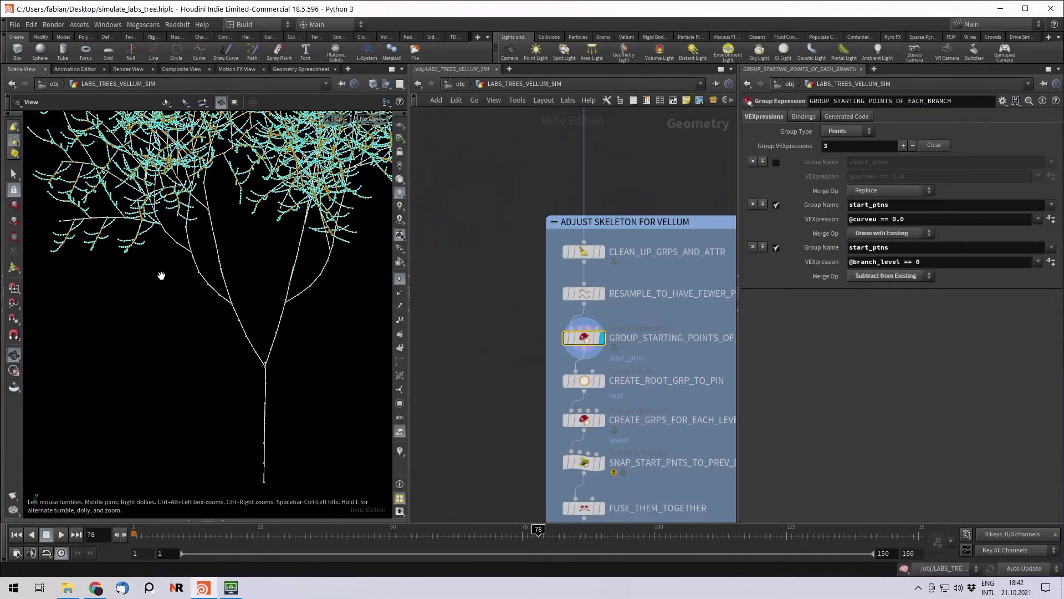
right_click_drag(334, 308, 372, 317)
right_click_drag(223, 278, 382, 325)
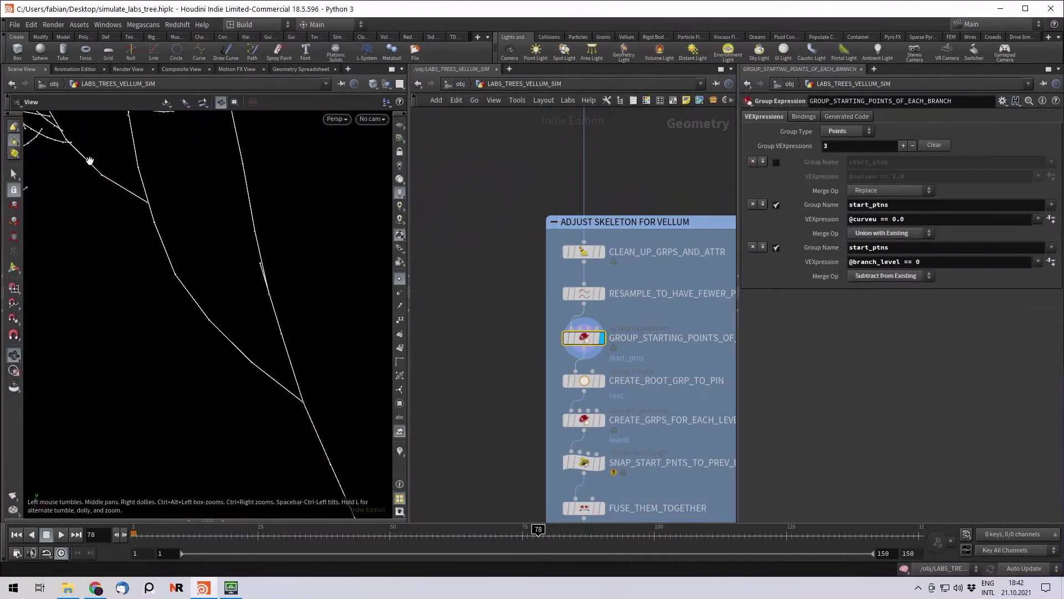
middle_click_drag(76, 151, 182, 226)
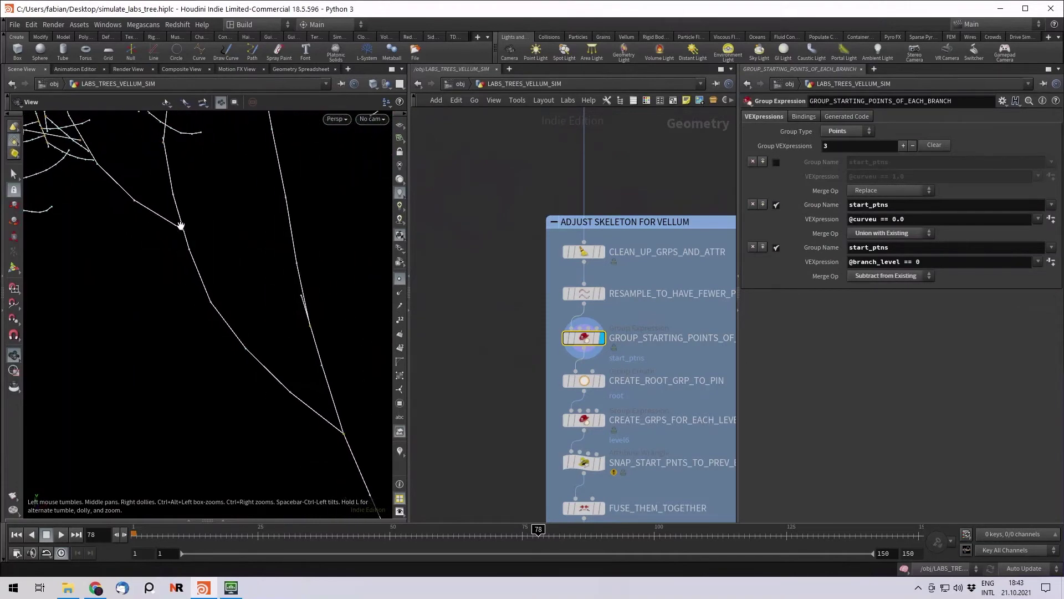
left_click_drag(914, 220, 852, 221)
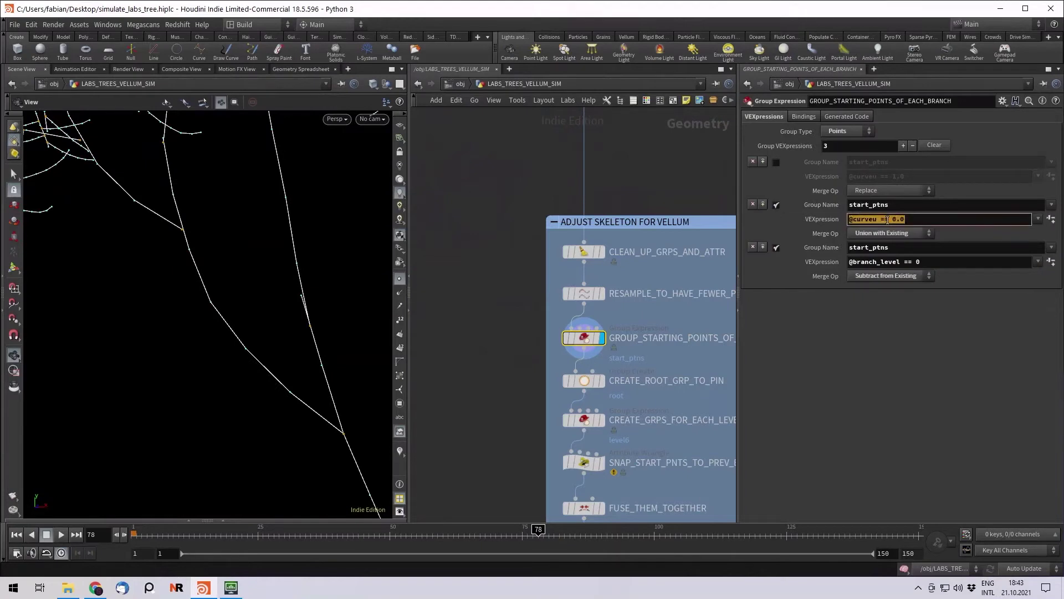
left_click(921, 224)
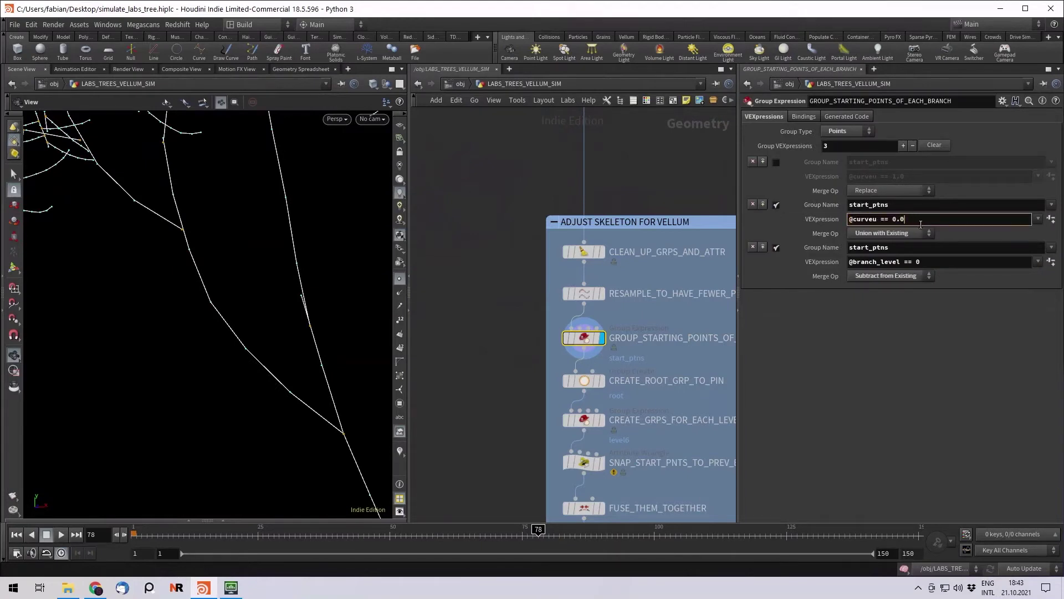
triple_click(862, 262)
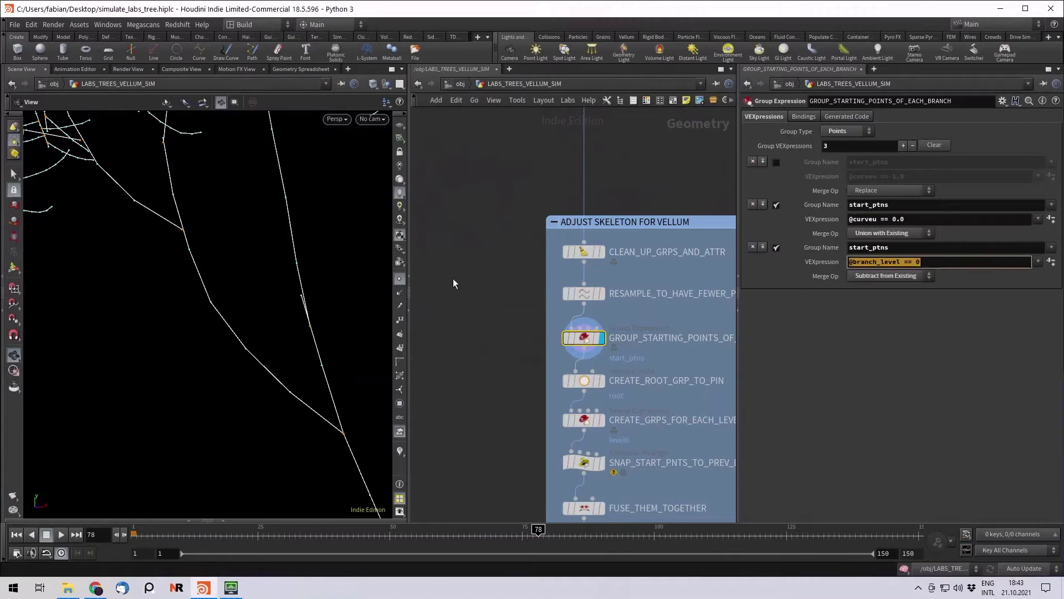
Step: Examine the start_ptns group along the trunk, at its main fork and on the first side branches
middle_click_drag(222, 233, 176, 181)
middle_click_drag(299, 344, 185, 193)
middle_click_drag(225, 306, 209, 188)
middle_click_drag(230, 338, 232, 239)
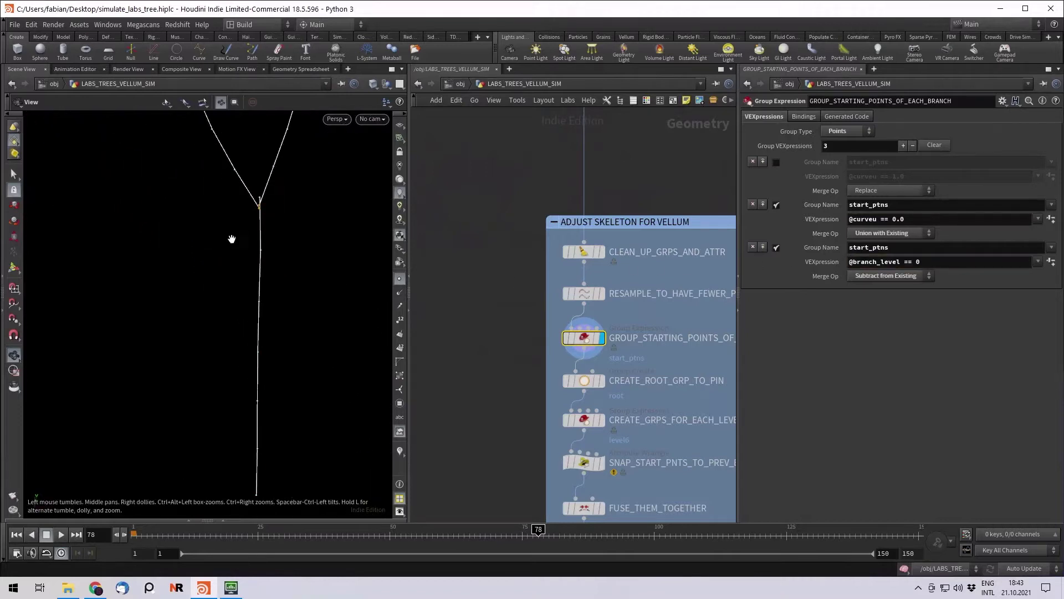
left_click_drag(231, 239, 255, 273)
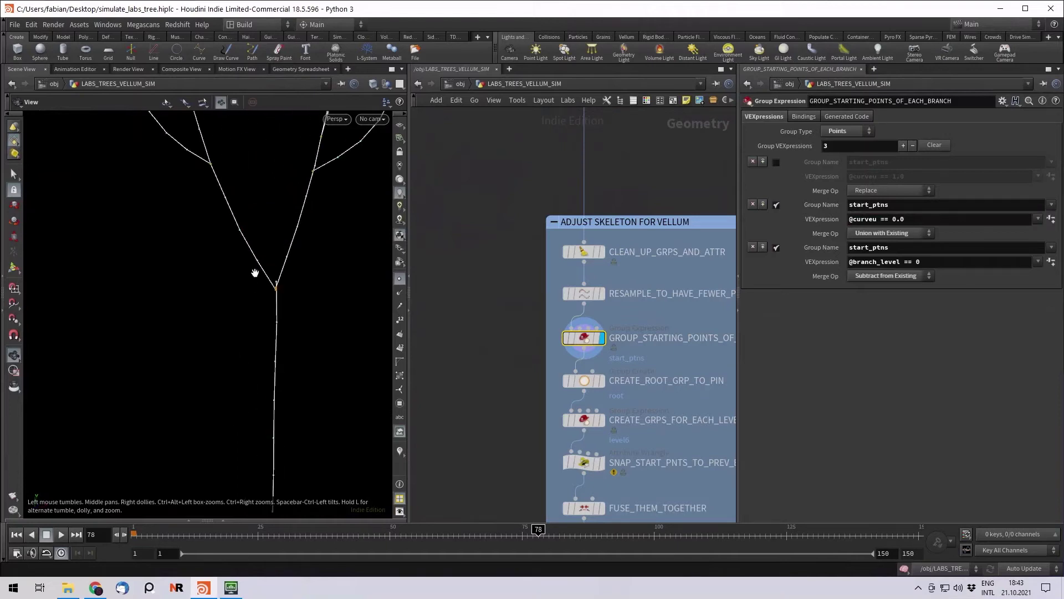
middle_click_drag(192, 153, 259, 246)
middle_click_drag(198, 157, 116, 171)
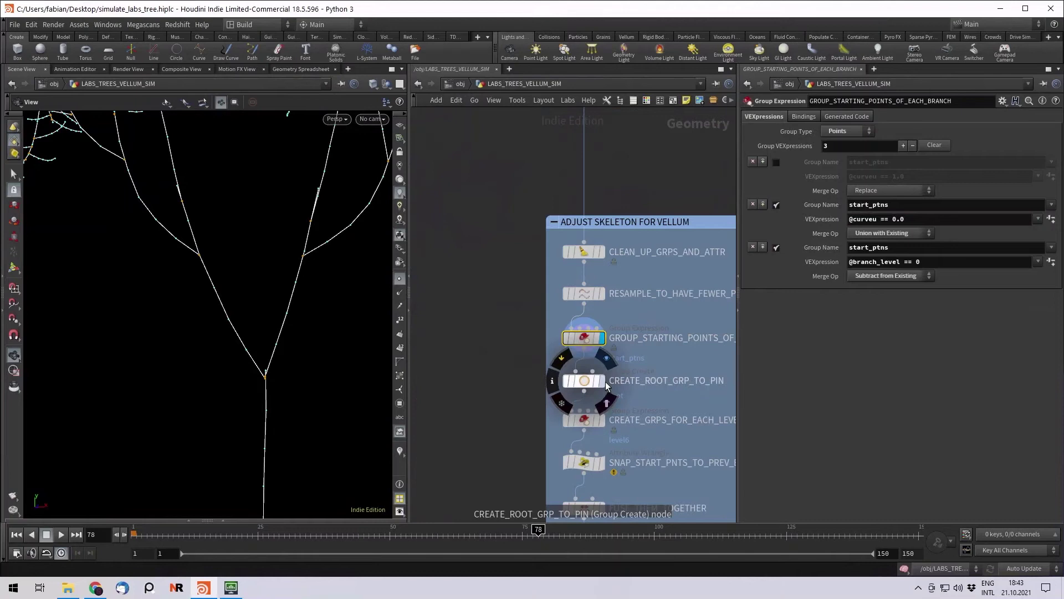
Step: Display and select CREATE_ROOT_GRP_TO_PIN and inspect its bounding box around the base of the trunk
left_click(601, 380)
left_click(586, 381)
middle_click_drag(290, 399, 282, 277)
right_click_drag(282, 278, 227, 290)
left_click_drag(228, 290, 208, 263)
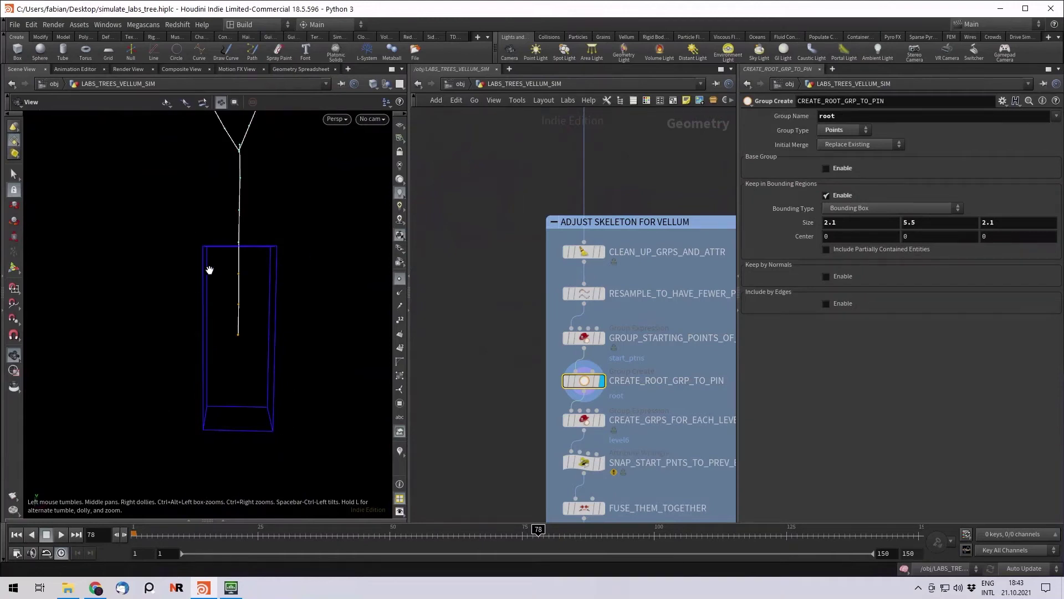
mouse_move(240, 331)
left_mouse_down()
mouse_move(252, 344)
mouse_move(216, 333)
mouse_move(242, 314)
left_mouse_up()
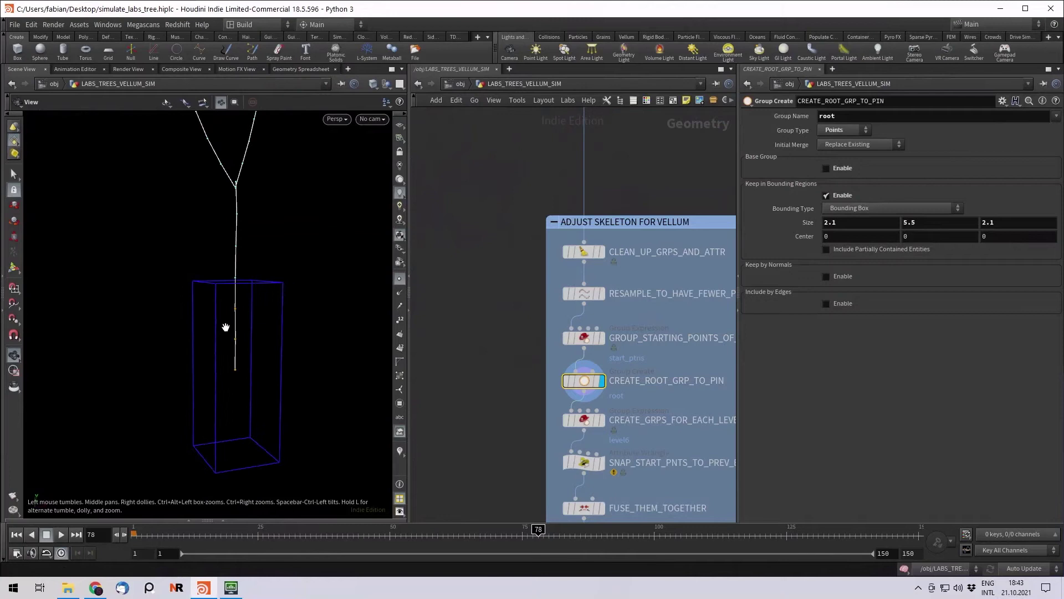
middle_click_drag(226, 327, 236, 331)
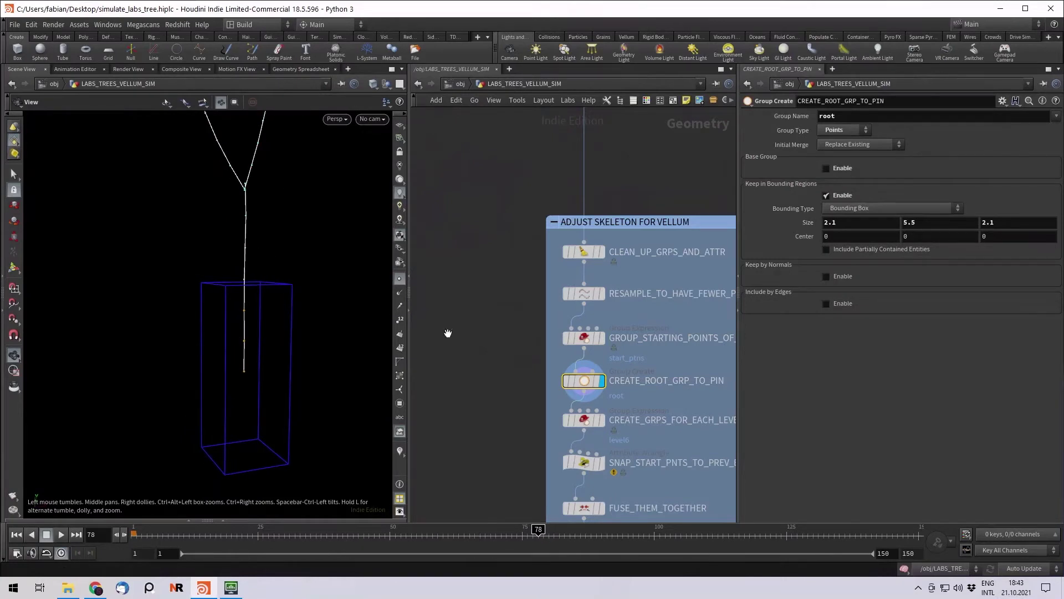
middle_click_drag(518, 367, 439, 279)
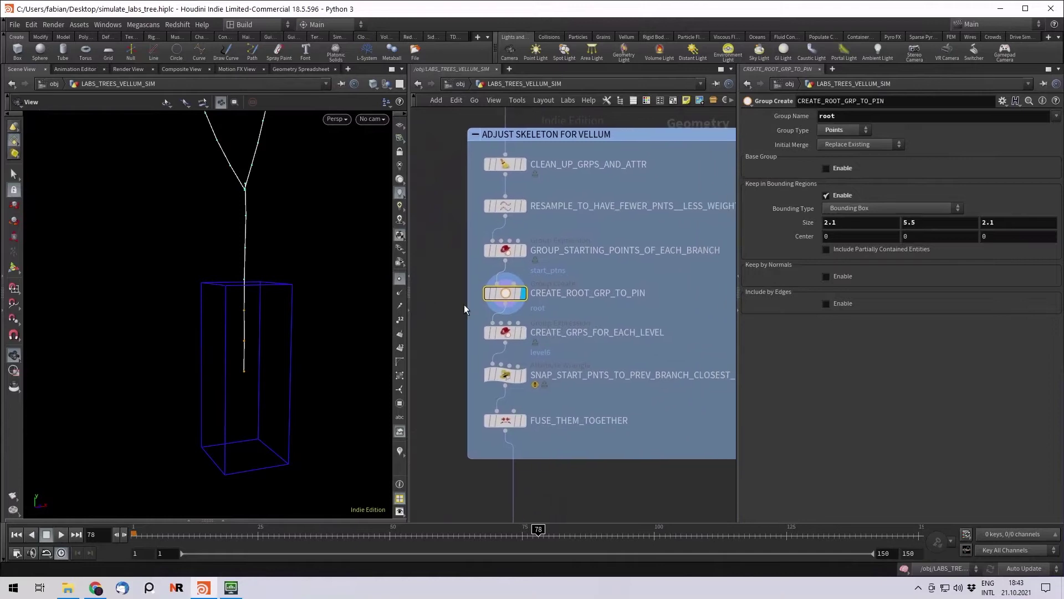
left_click(523, 332)
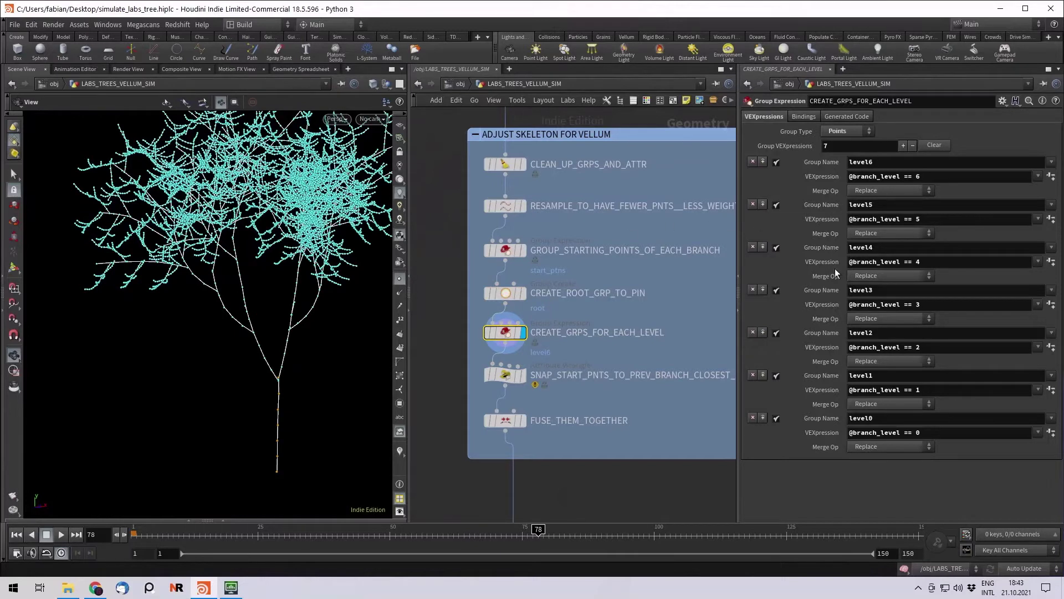
double_click(876, 417)
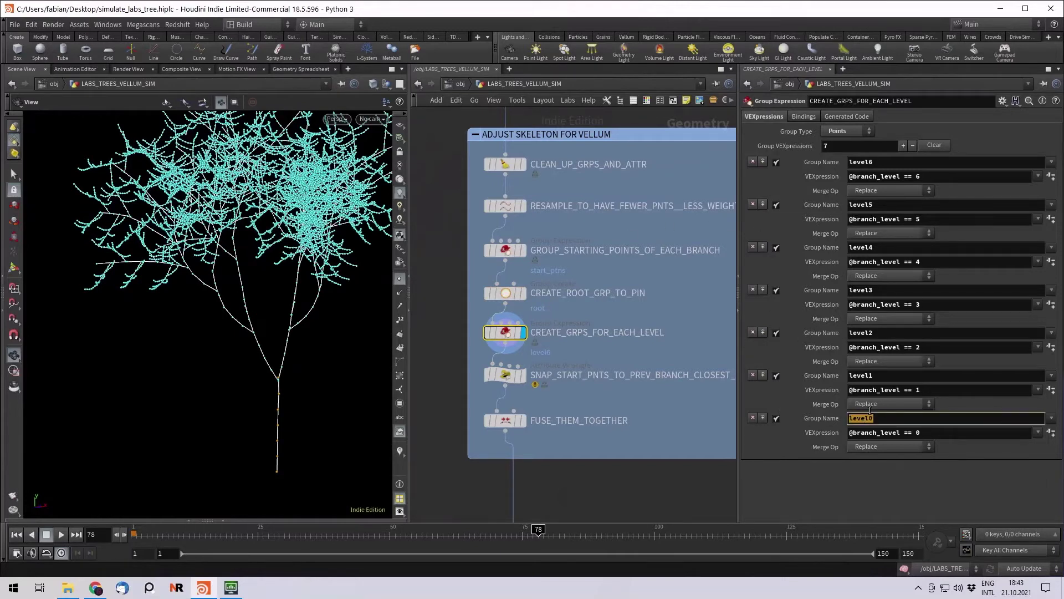
double_click(881, 377)
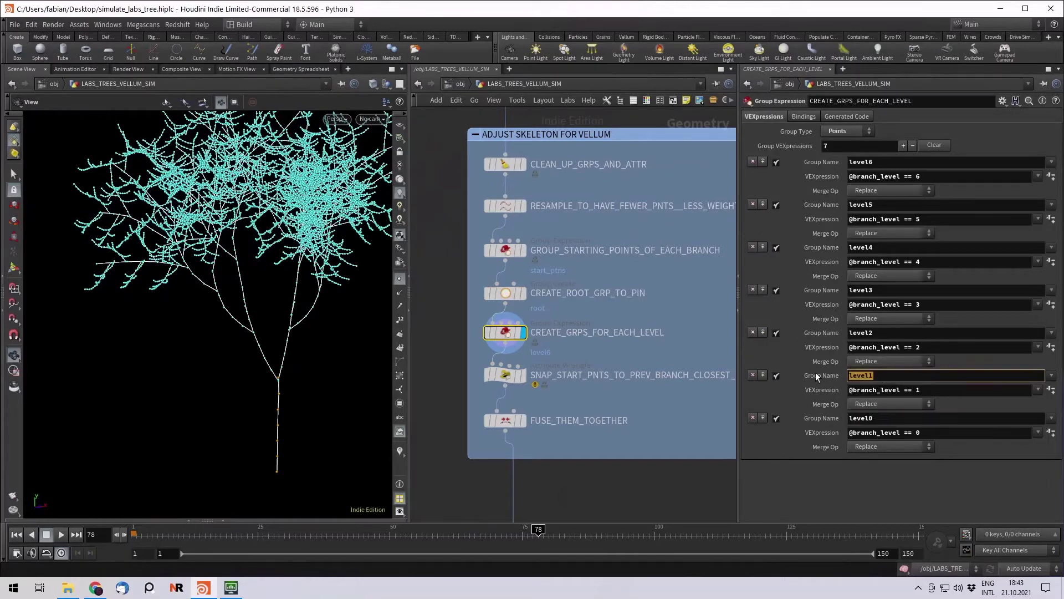
double_click(859, 332)
left_click_drag(854, 347, 904, 349)
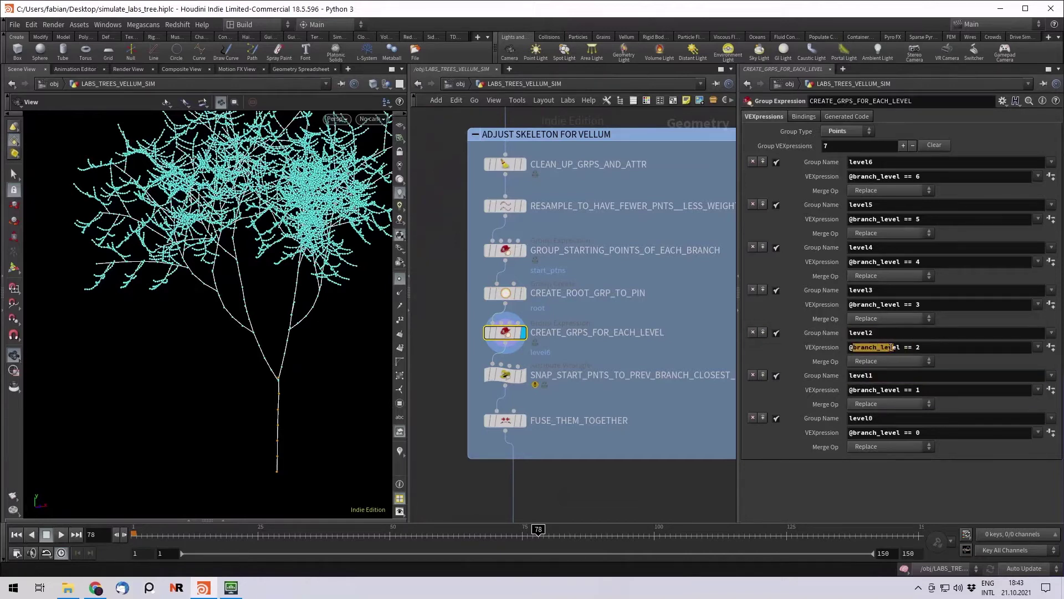
left_click(927, 349)
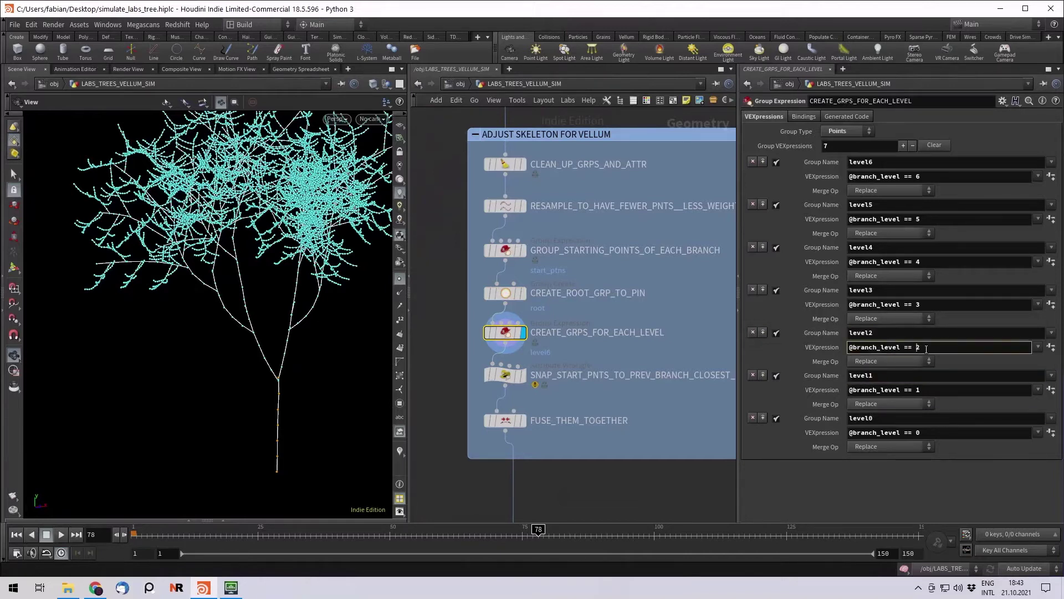
double_click(890, 333)
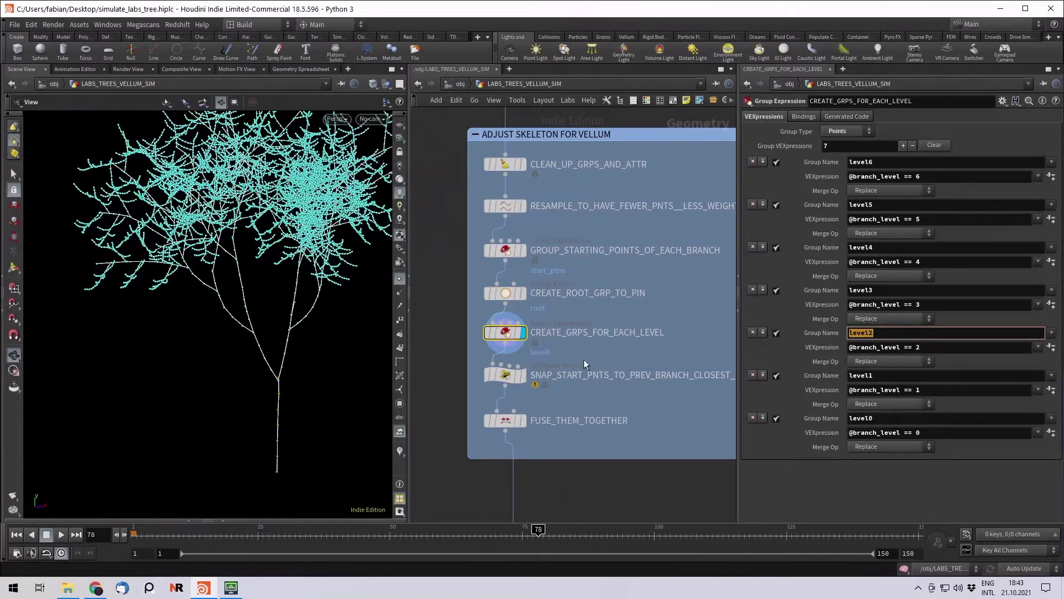
Step: Inspect a side branch's junction with its parent branch up close and show point numbers in the viewport
middle_click_drag(584, 359, 560, 298)
scroll(273, 345, "up", 8)
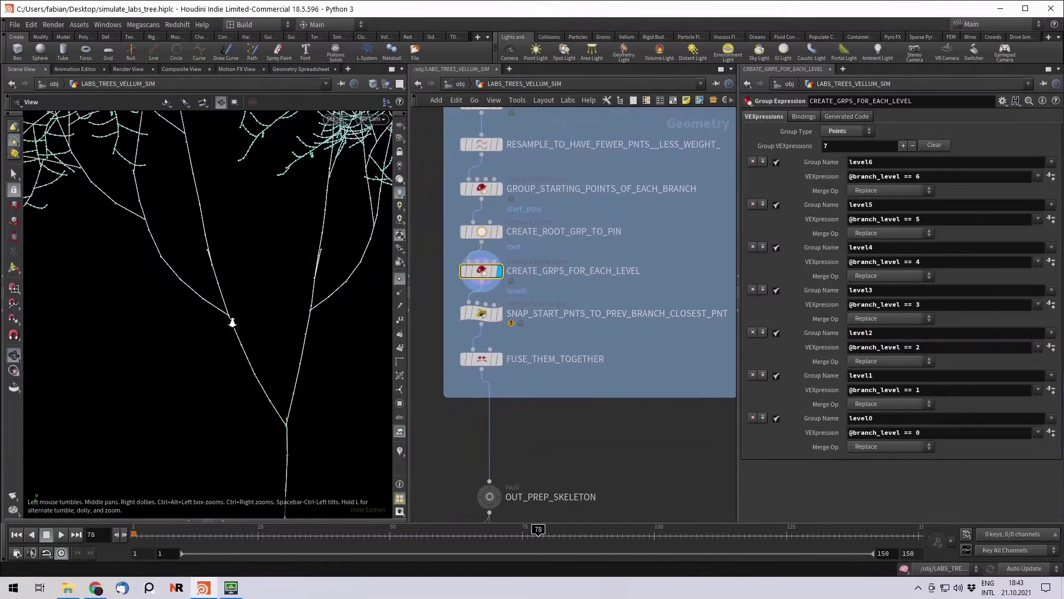
scroll(289, 292, "up", 2)
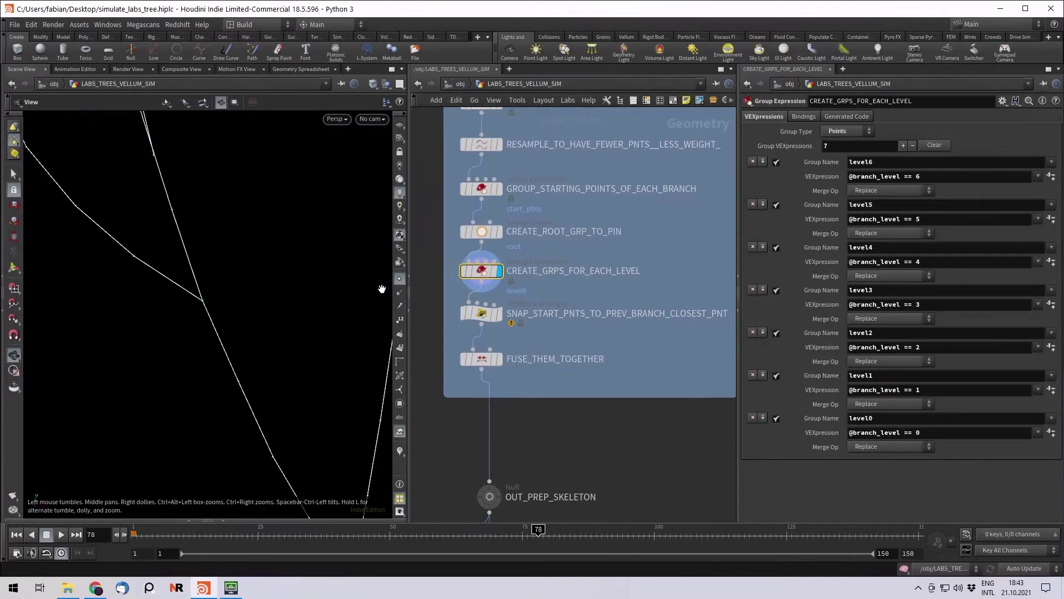
left_click_drag(210, 276, 190, 221)
mouse_move(207, 232)
middle_mouse_down()
mouse_move(194, 214)
mouse_move(205, 291)
mouse_move(193, 242)
middle_mouse_up()
right_click_drag(192, 242, 376, 337)
left_click_drag(376, 336, 245, 337)
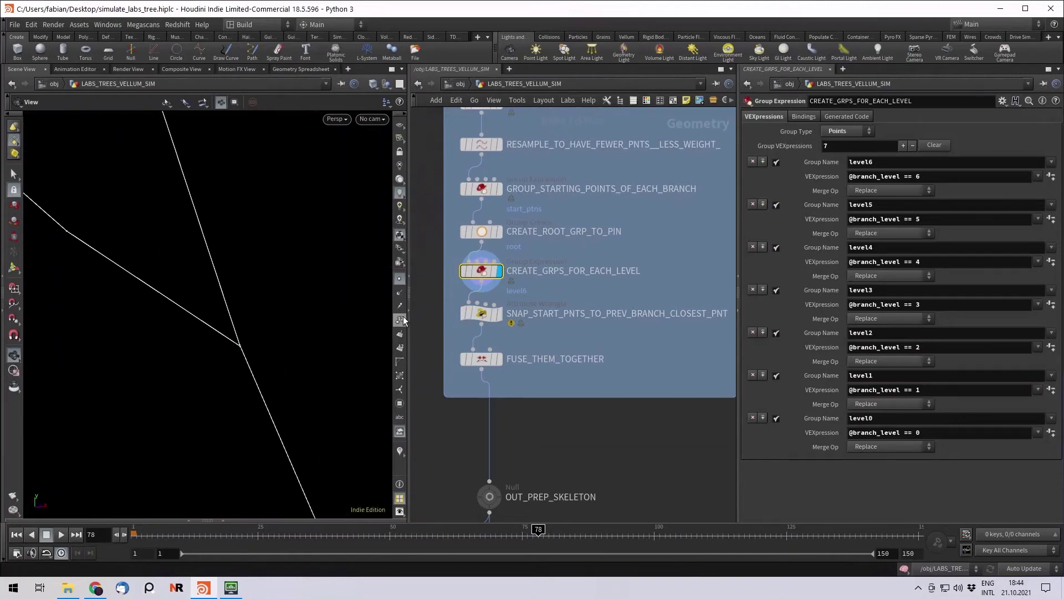
middle_click_drag(286, 433, 250, 304)
right_click_drag(249, 305, 50, 277)
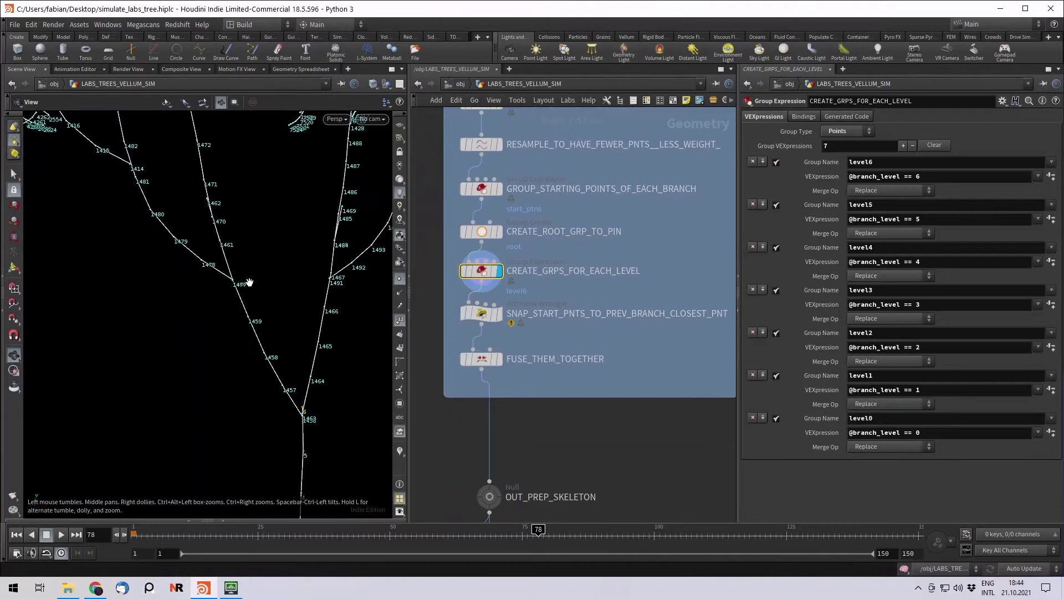
Step: Examine the numbered points where branches meet at the other main limb, among the outer twigs and at the trunk fork
middle_click_drag(342, 275, 263, 240)
scroll(263, 241, "up", 8)
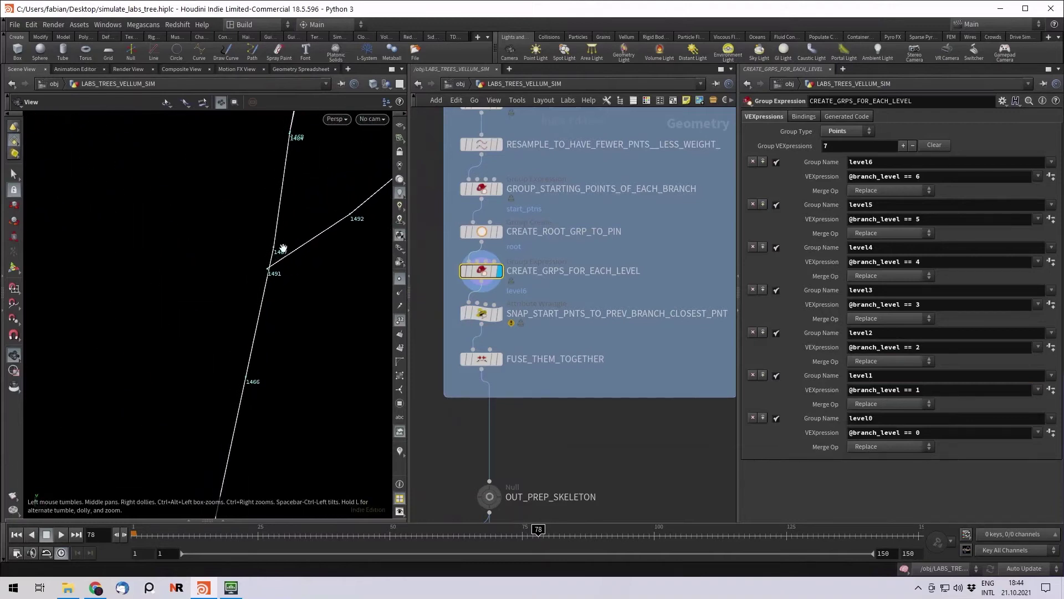
scroll(283, 268, "down", 4)
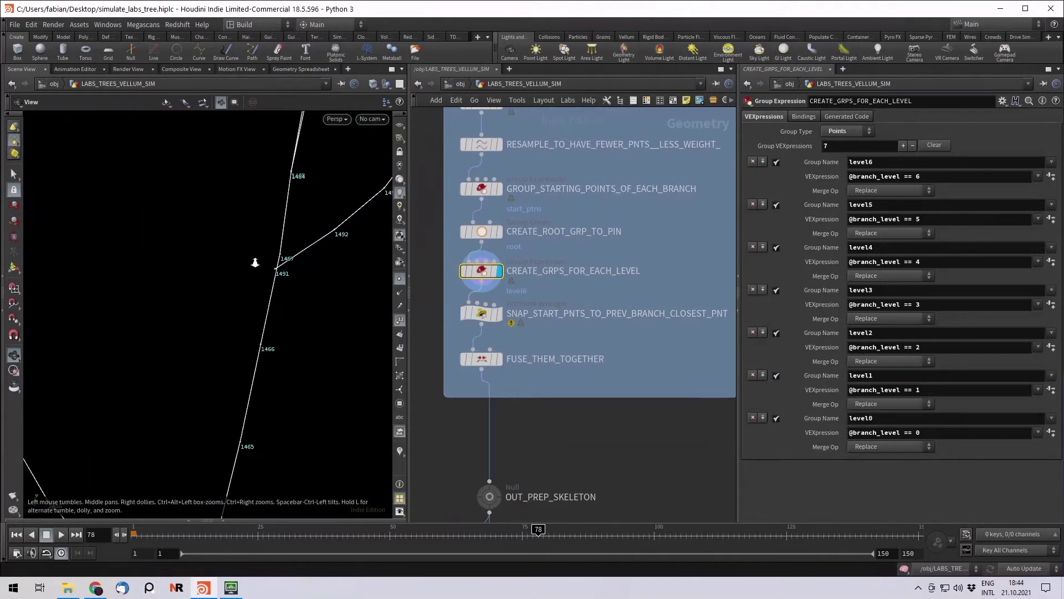
middle_click_drag(198, 253, 259, 330)
scroll(192, 283, "down", 3)
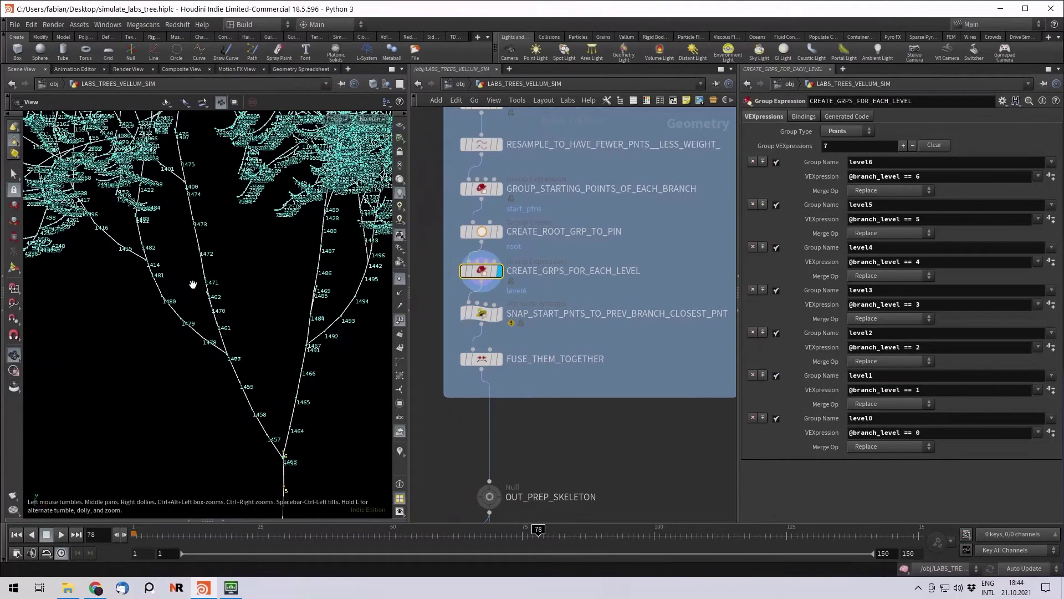
middle_click_drag(193, 283, 114, 248)
scroll(207, 245, "up", 6)
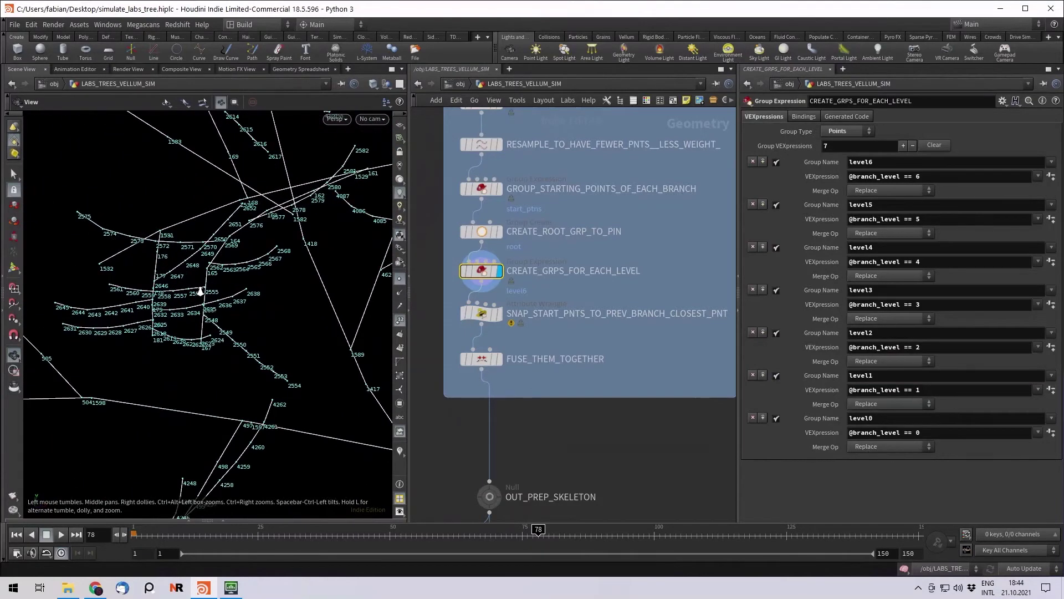
scroll(191, 297, "down", 6)
middle_click_drag(183, 303, 146, 231)
scroll(227, 352, "up", 2)
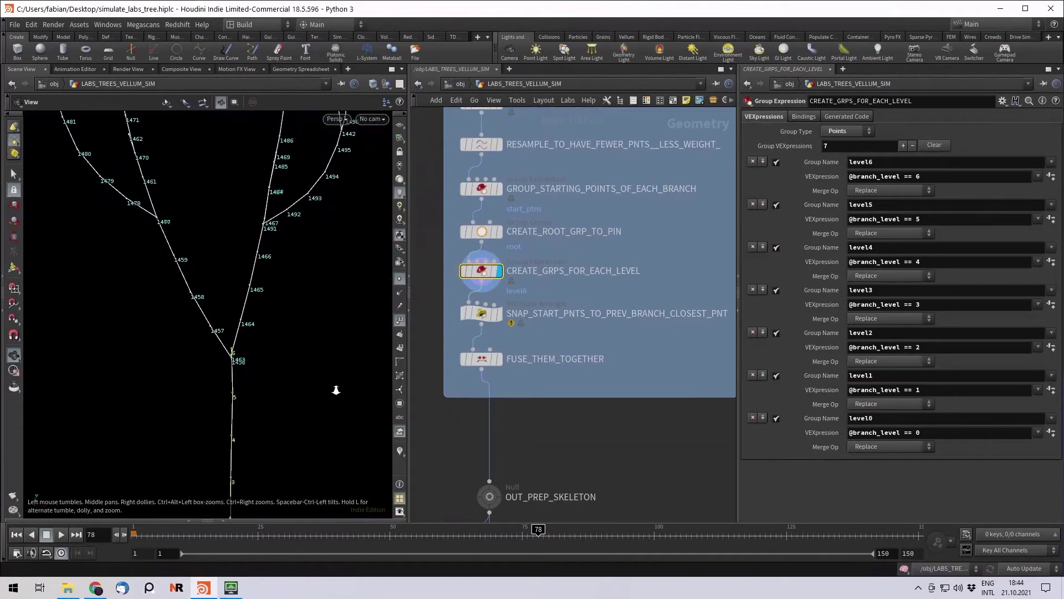
scroll(195, 268, "down", 3)
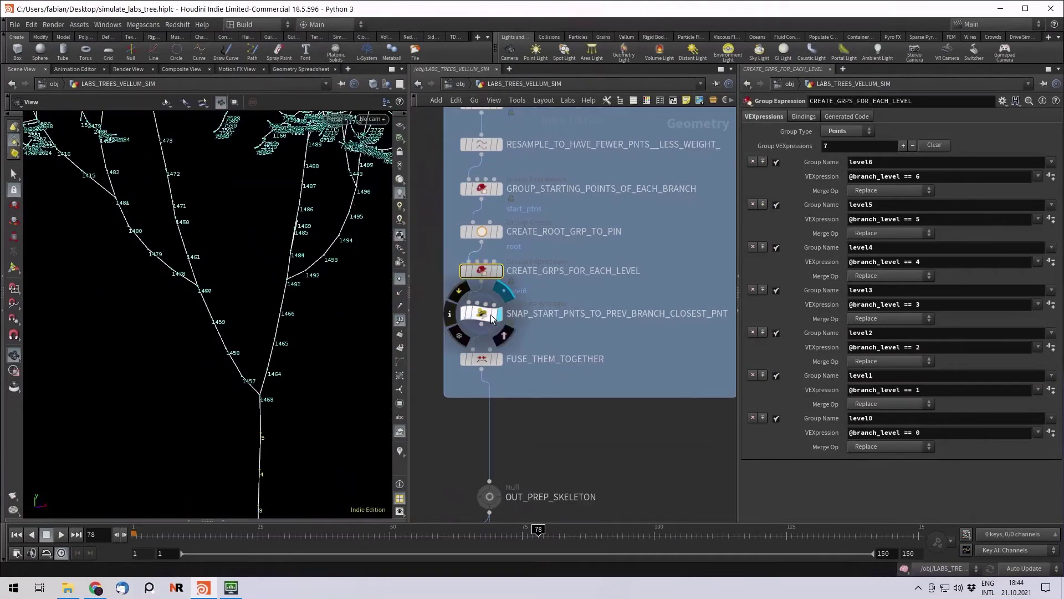
Step: Display and select SNAP_START_PNTS_TO_PREV_BRANCH_CLOSEST_PNT and highlight its start_ptns condition, nearpoint lookup and @P assignment
left_click(492, 319)
middle_click_drag(271, 281, 264, 319)
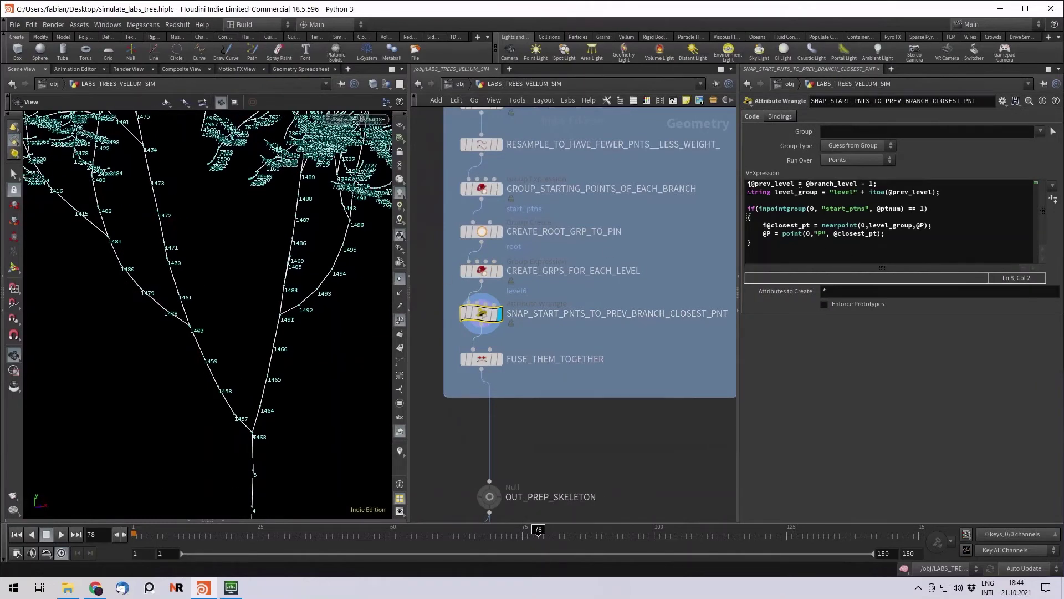
left_click_drag(749, 191, 927, 210)
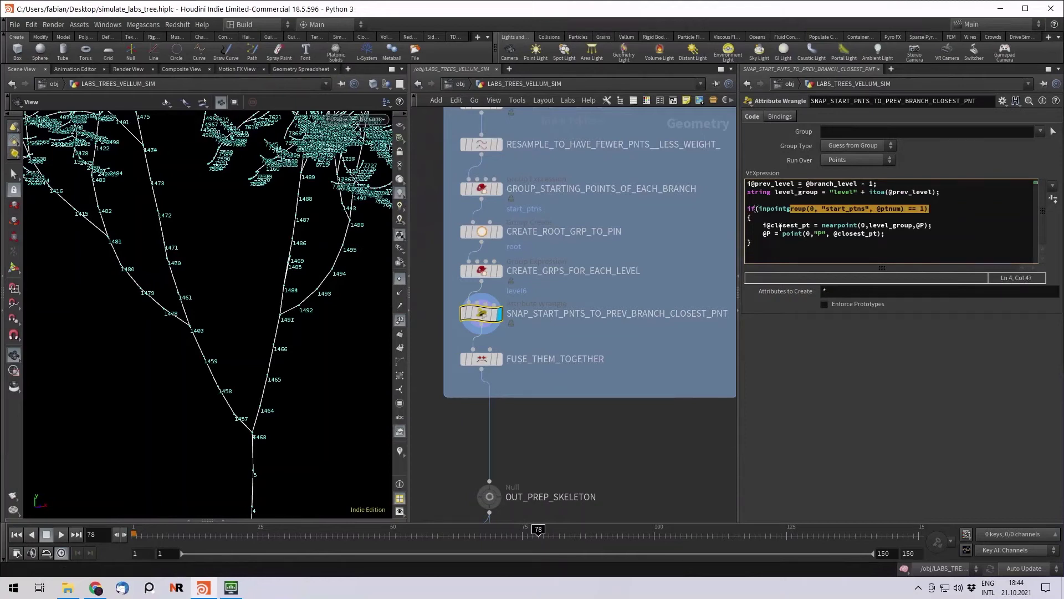
left_click_drag(781, 227, 866, 228)
left_click(831, 226)
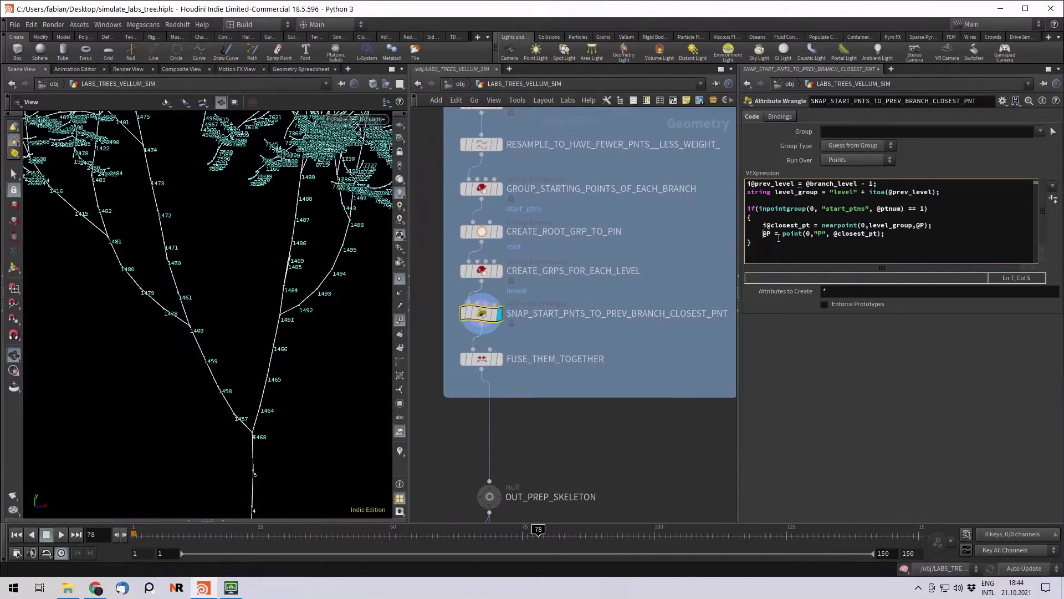
left_click_drag(778, 237, 887, 235)
left_click(889, 235)
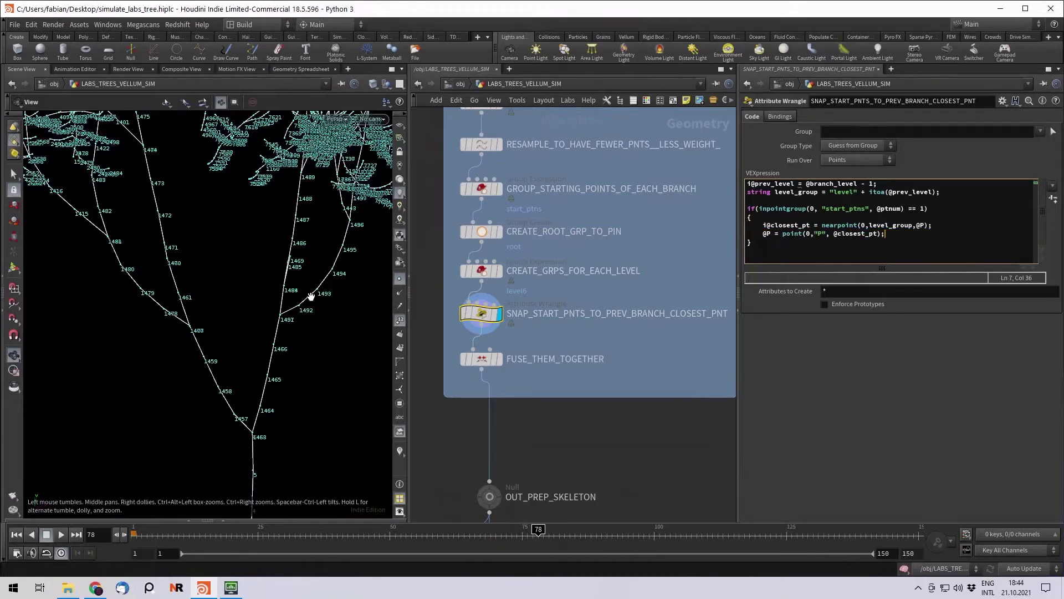
Step: Display and select FUSE_THEM_TOGETHER and compare the point numbers at a branch junction with the snap wrangle's output
middle_click_drag(311, 297, 295, 269)
left_click(497, 359)
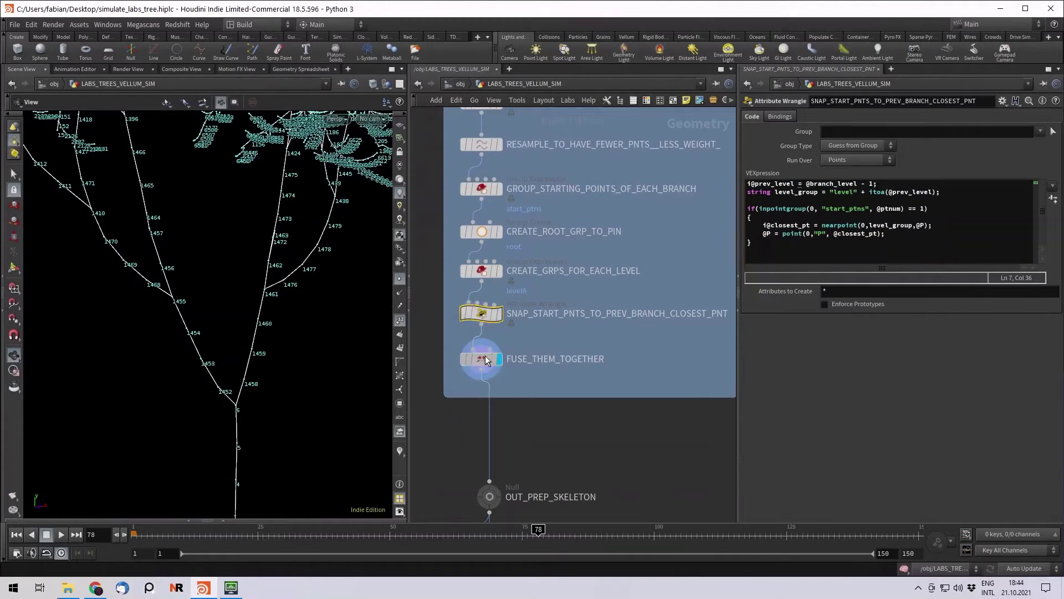
left_click(486, 360)
scroll(284, 305, "up", 10)
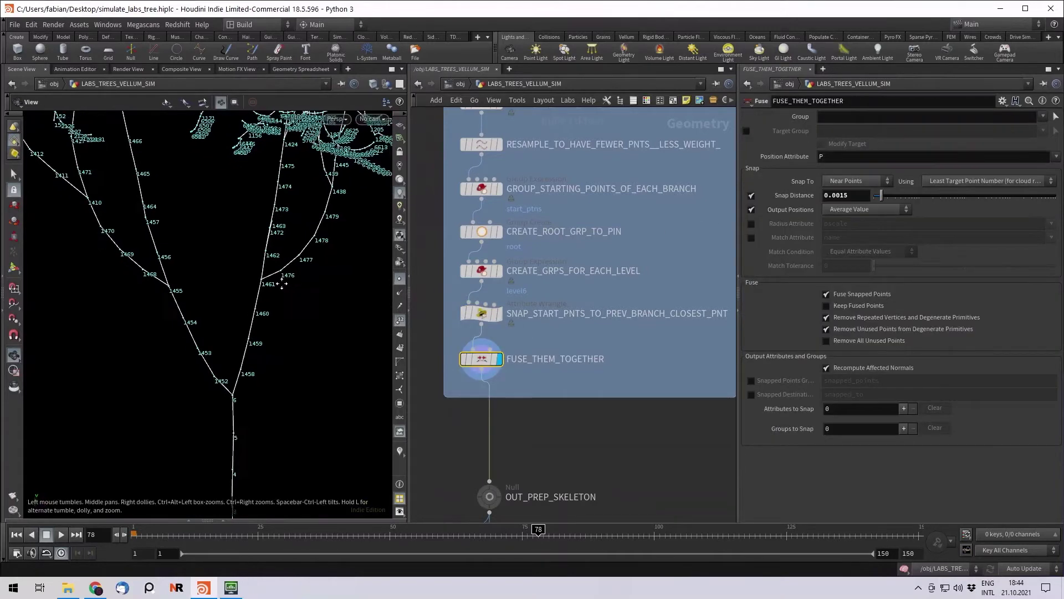
left_click(501, 316)
scroll(265, 191, "up", 5)
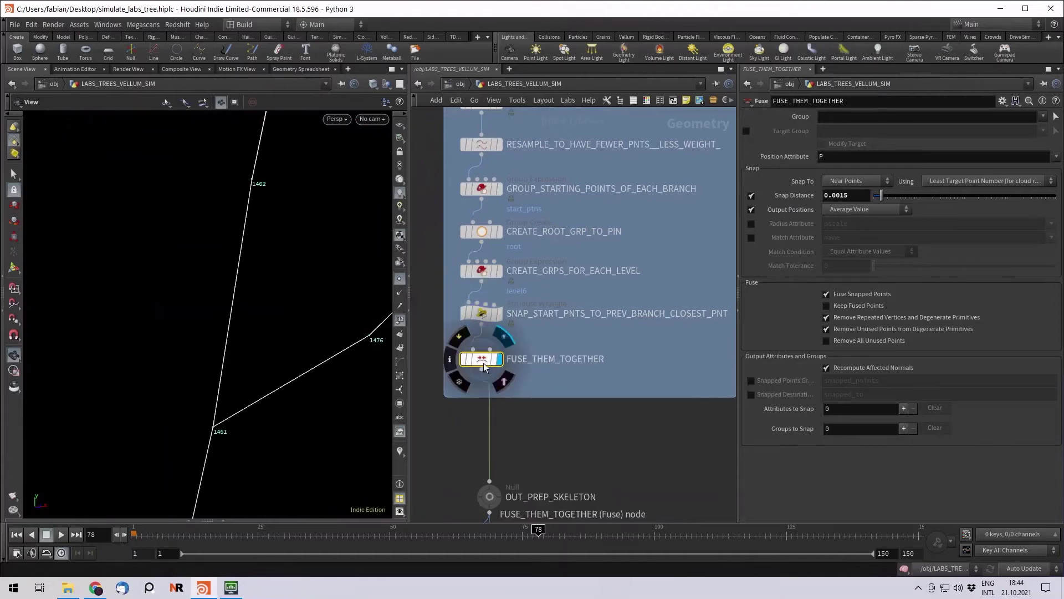
Step: Display the output of FUSE_THEM_TOGETHER and hide the point numbers on the tree skeleton
left_click(501, 363)
scroll(138, 238, "down", 8)
scroll(138, 238, "down", 2)
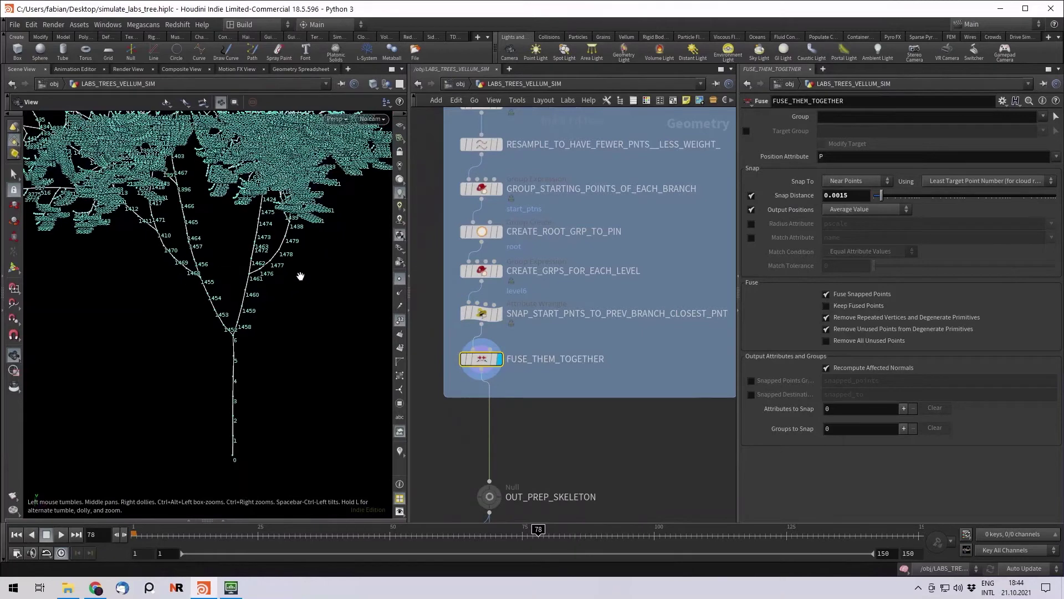
left_click(400, 324)
scroll(190, 268, "down", 3)
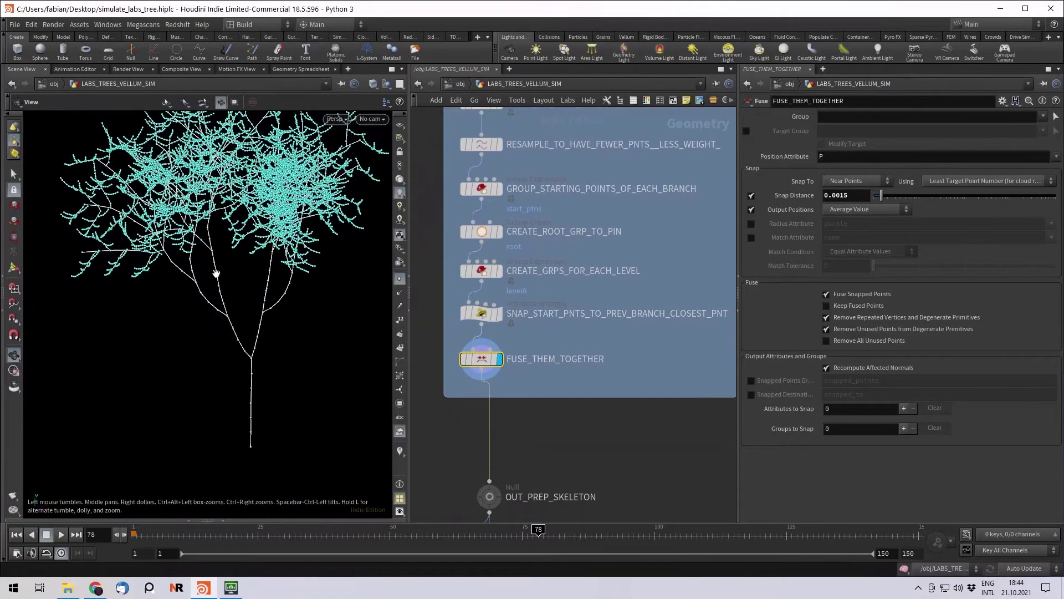
middle_click_drag(258, 284, 254, 286)
Step: Hide the skeleton's point markers and display the VELLUM_HAIR_CONSTRAINT node
middle_click_drag(628, 447, 670, 199)
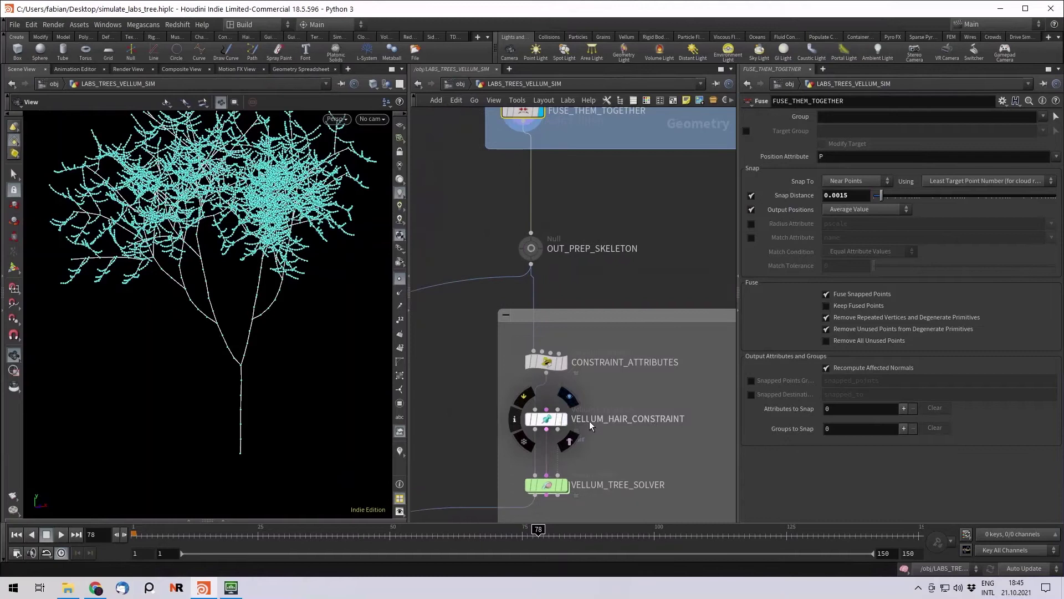
left_click_drag(712, 453, 506, 338)
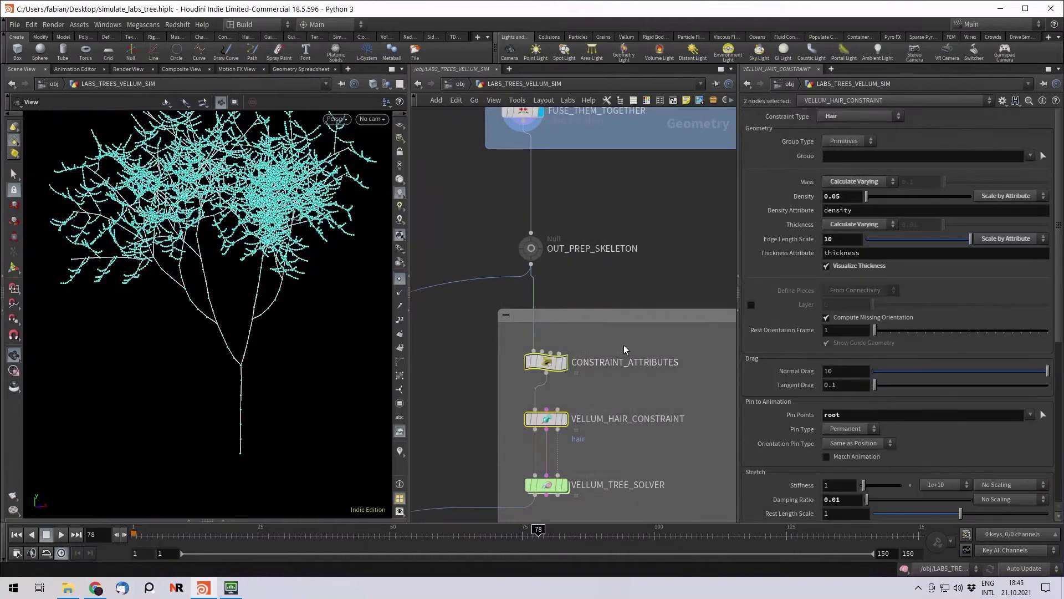
left_click(400, 279)
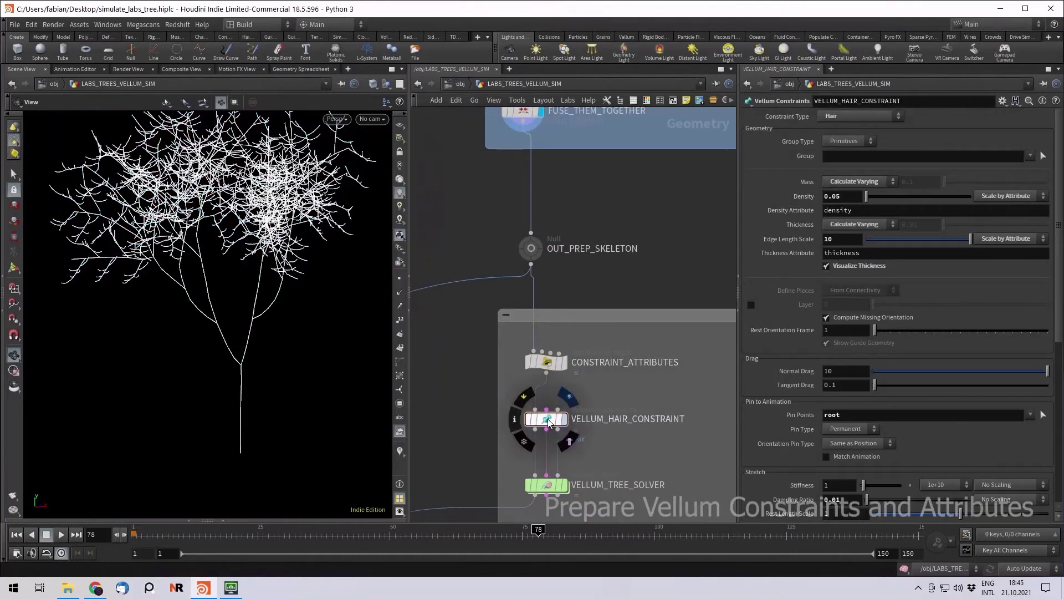
left_click(563, 418)
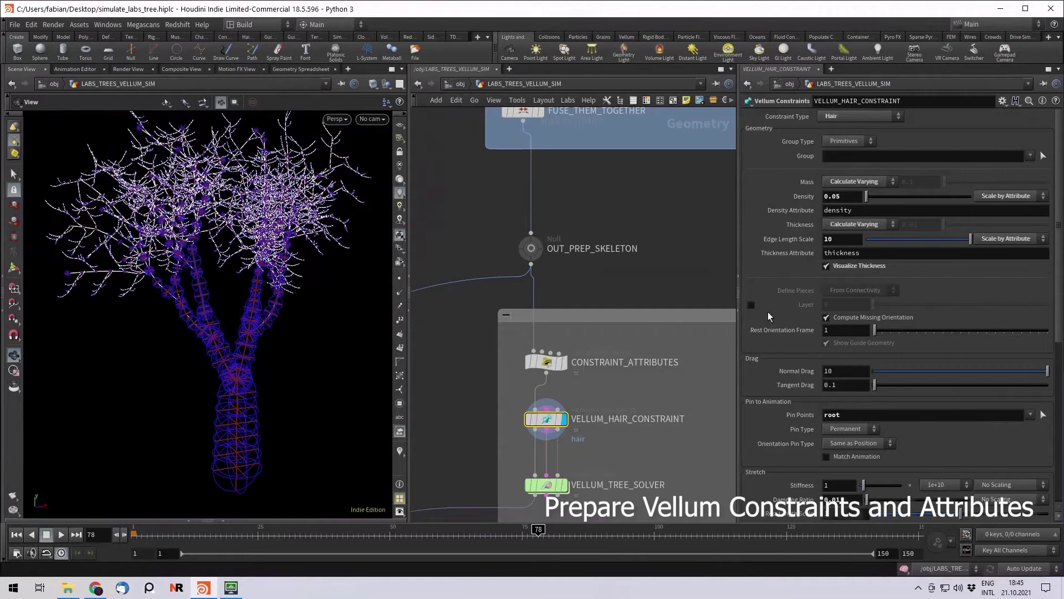
Step: Turn off Visualize Thickness on the hair constraint and highlight the root group in its Pin Points
left_click(837, 267)
scroll(786, 256, "down", 5)
scroll(786, 256, "down", 2)
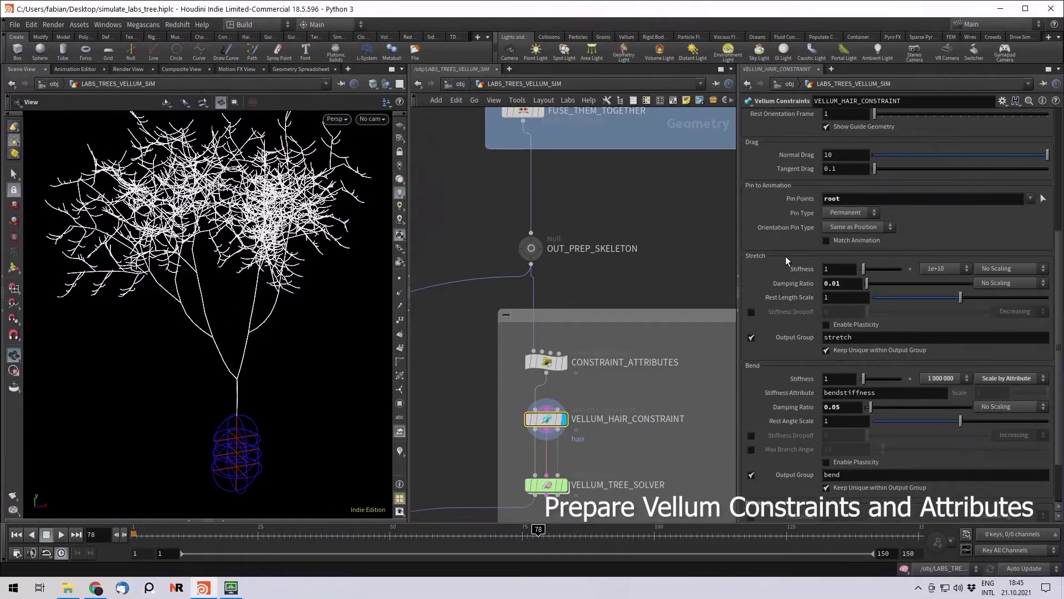
scroll(786, 256, "up", 3)
left_click(861, 265)
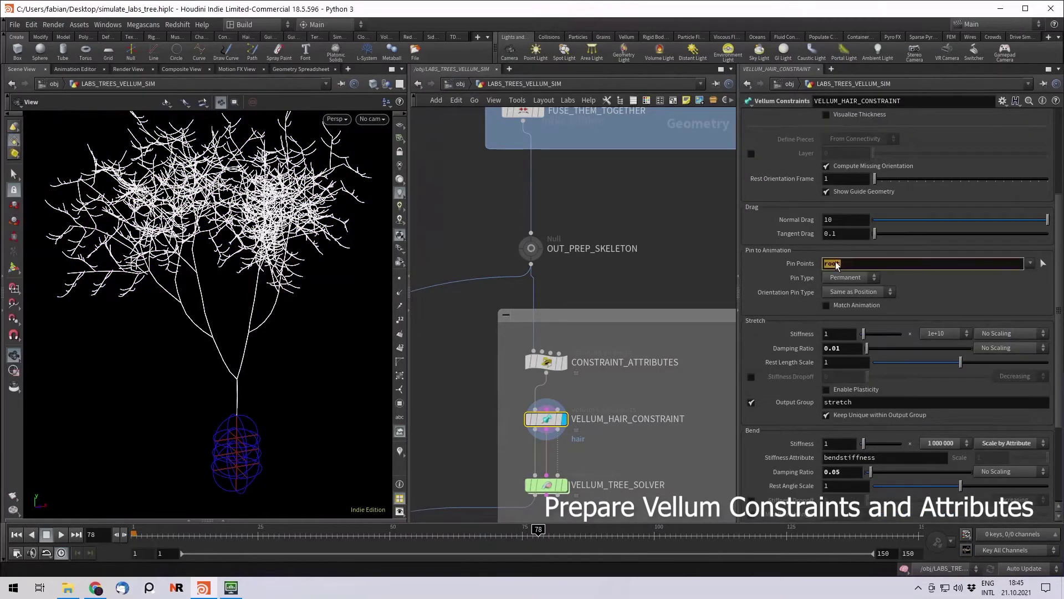
Step: Highlight the hair constraint's Density and Edge Length Scale values
scroll(784, 267, "up", 1)
scroll(791, 267, "up", 9)
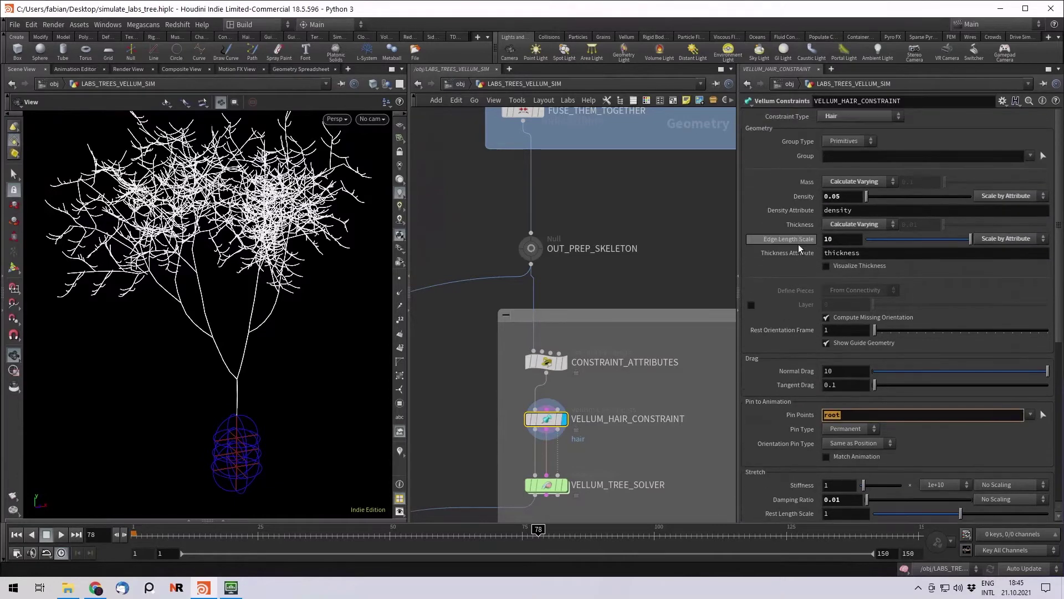
left_click(840, 196)
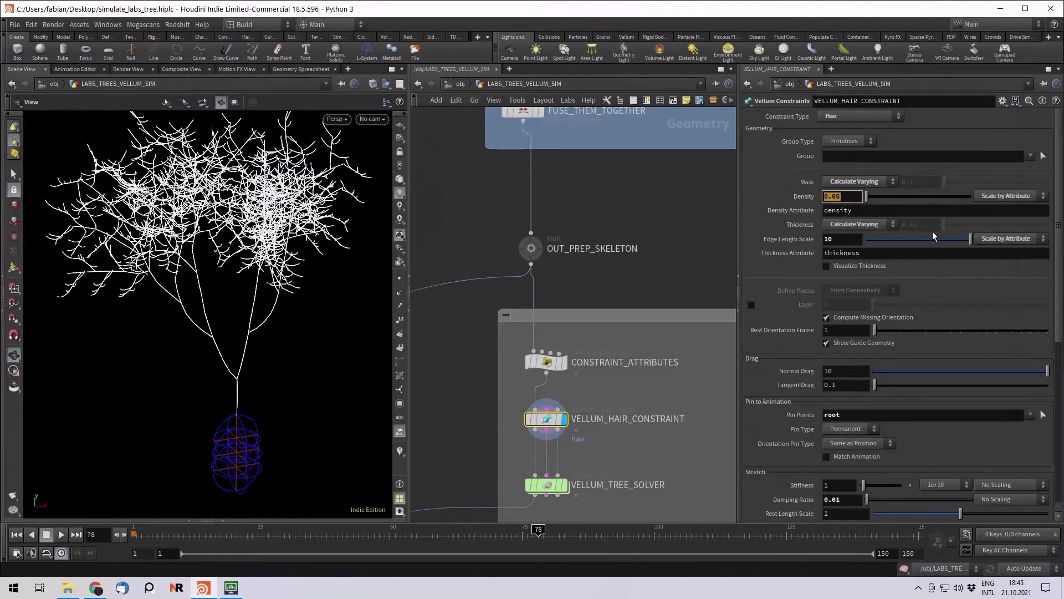
left_click(831, 241)
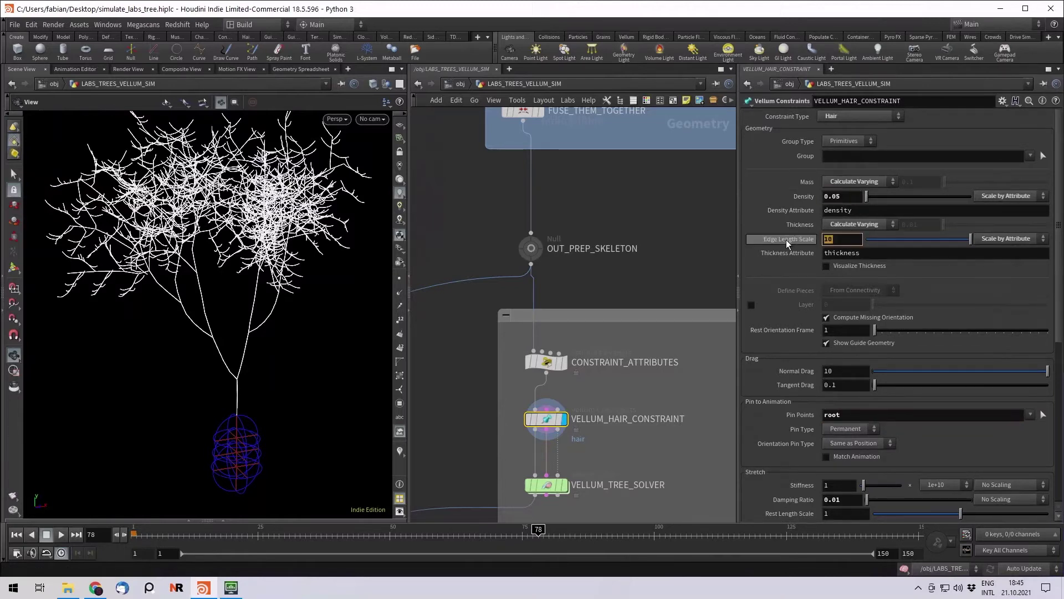
Step: Turn on Visualize Thickness and examine the thickness spheres along the trunk, main limbs and outer branches
left_click(838, 264)
left_click_drag(284, 331, 257, 368)
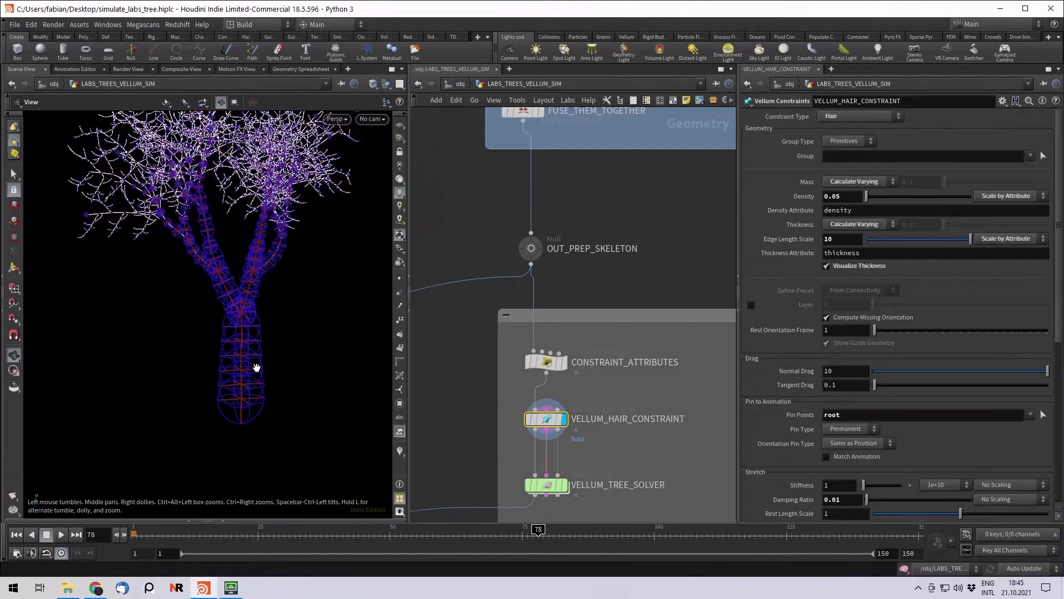
left_click_drag(209, 233, 242, 271)
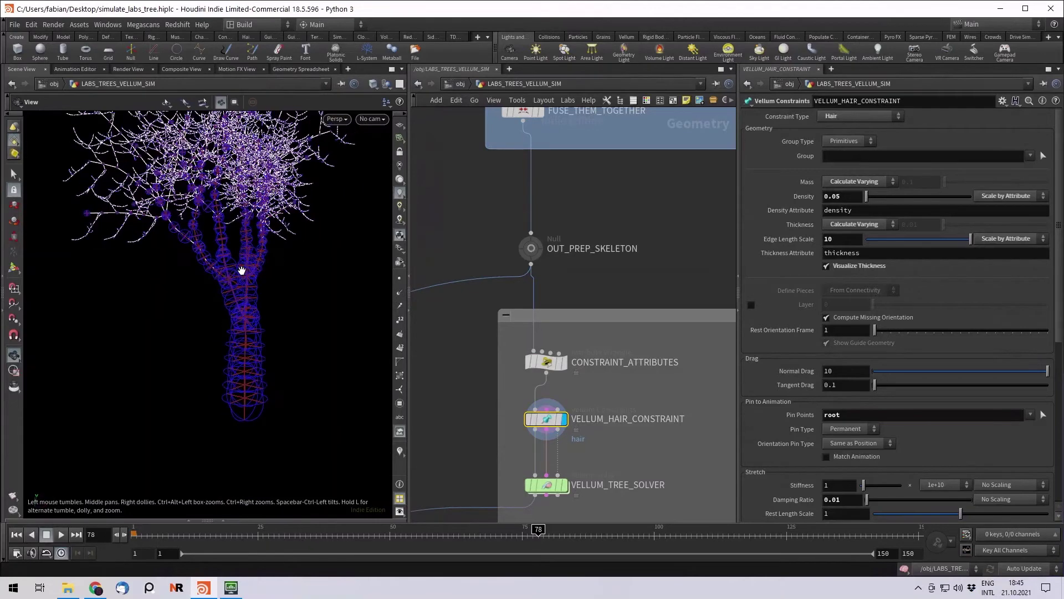
middle_click_drag(297, 260, 331, 285)
right_click_drag(275, 285, 319, 332)
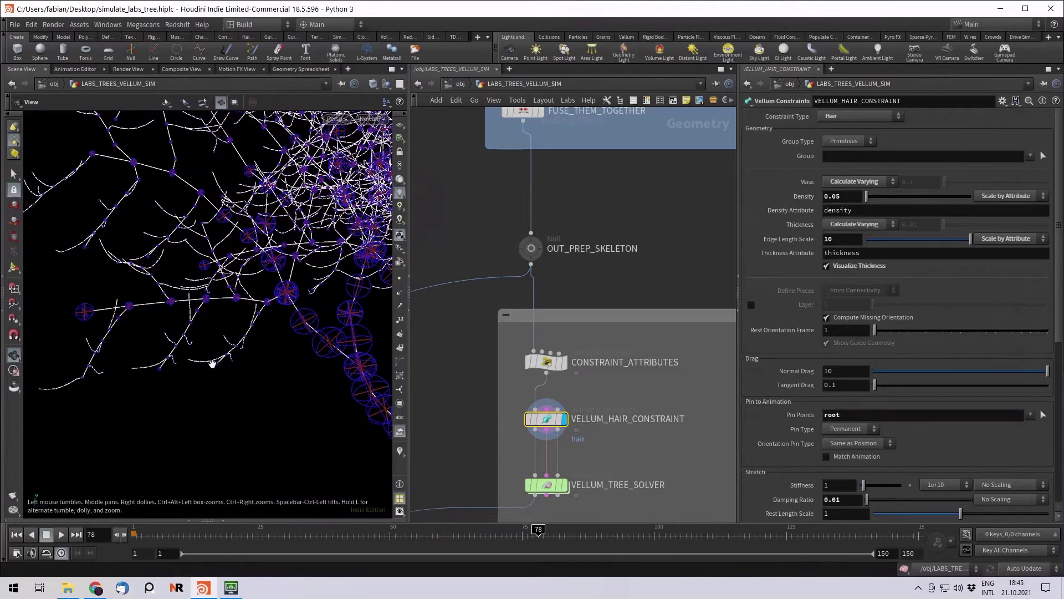
left_click_drag(210, 369, 227, 327)
Step: Compare CONSTRAINT_ATTRIBUTES with VELLUM_HAIR_CONSTRAINT and inspect the constraint's Scale by Attribute option and thickness attribute
left_click(564, 363)
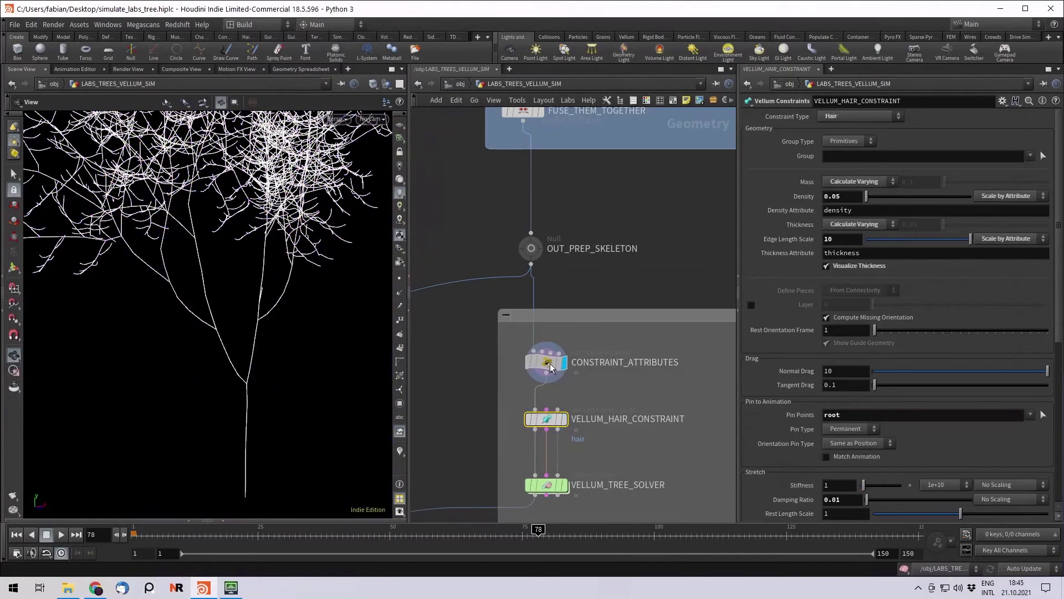
left_click_drag(286, 387, 253, 347)
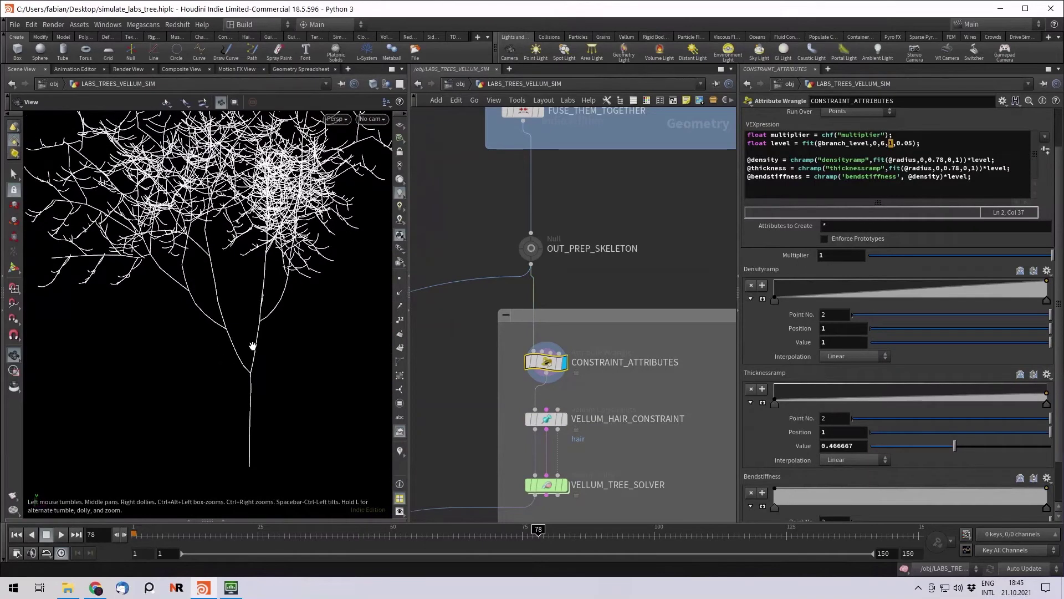
left_click(563, 420)
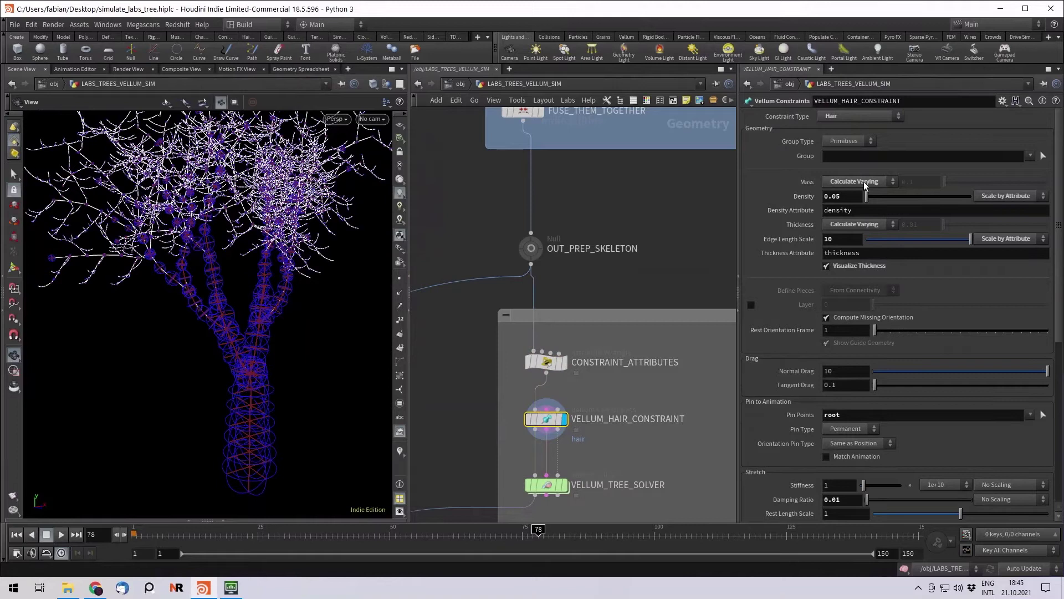
left_click(1003, 241)
left_click(1006, 241)
double_click(843, 253)
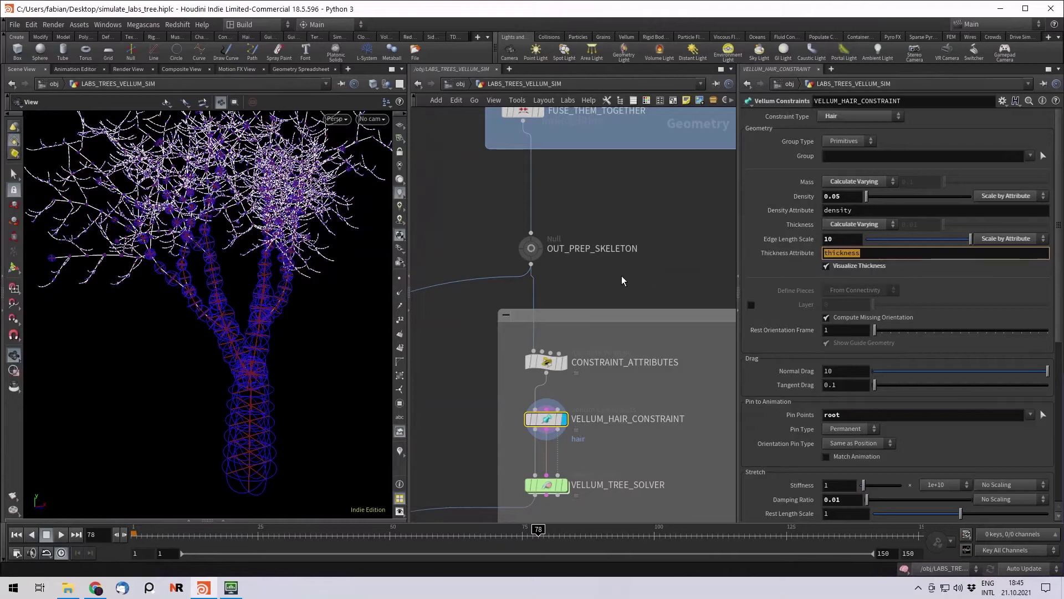
middle_click_drag(618, 289, 620, 273)
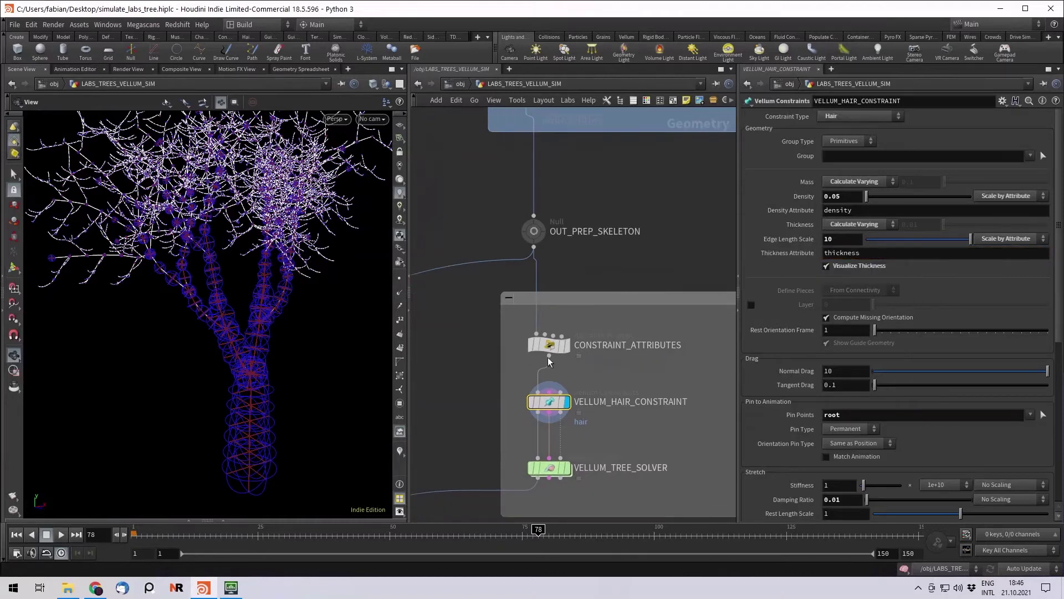
left_click(564, 345)
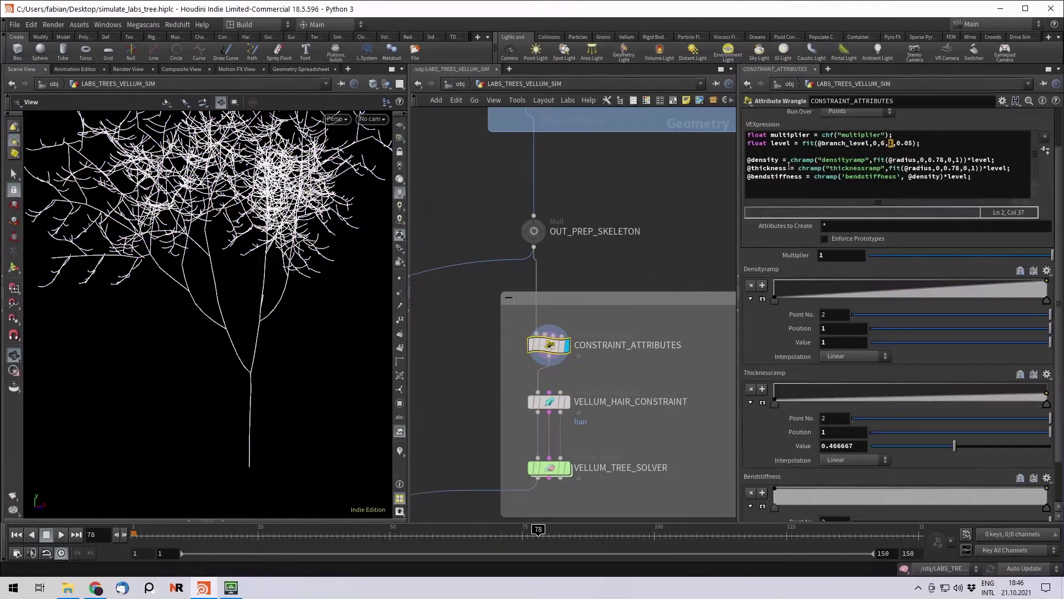
left_click_drag(785, 169, 1018, 169)
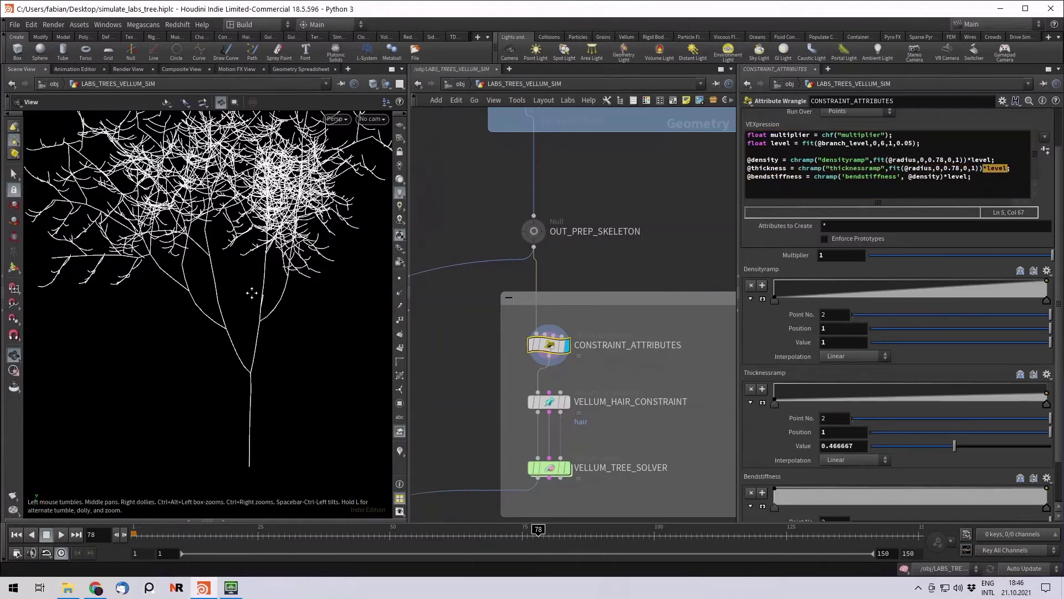
Step: Enable the viewport visualizers, show thickness instead of bendstiffness, and examine the values along the trunk
scroll(309, 355, "up", 3)
left_click(400, 452)
right_click(401, 453)
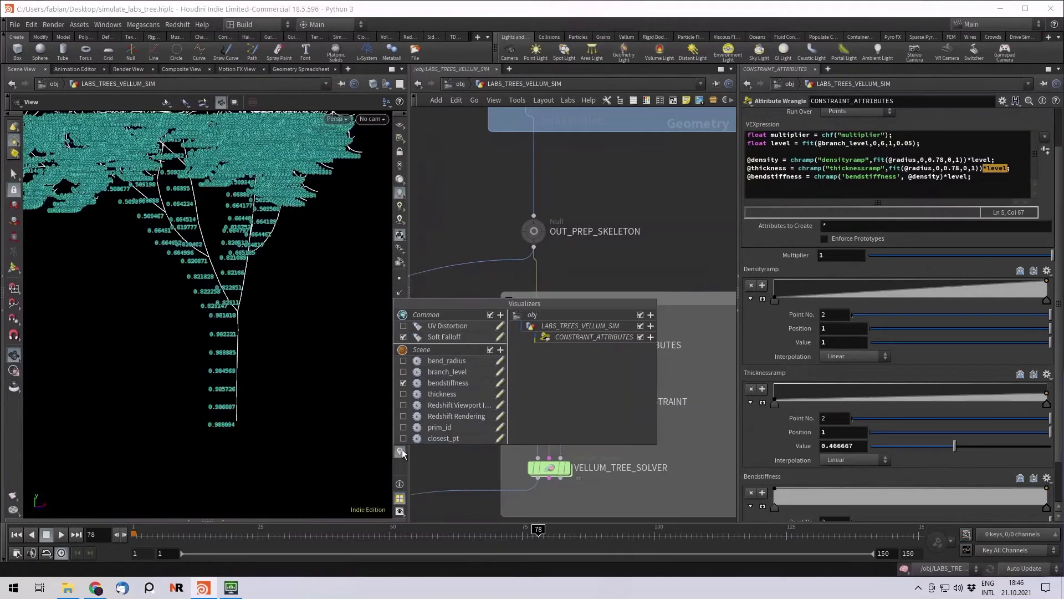
left_click(403, 394)
left_click(403, 383)
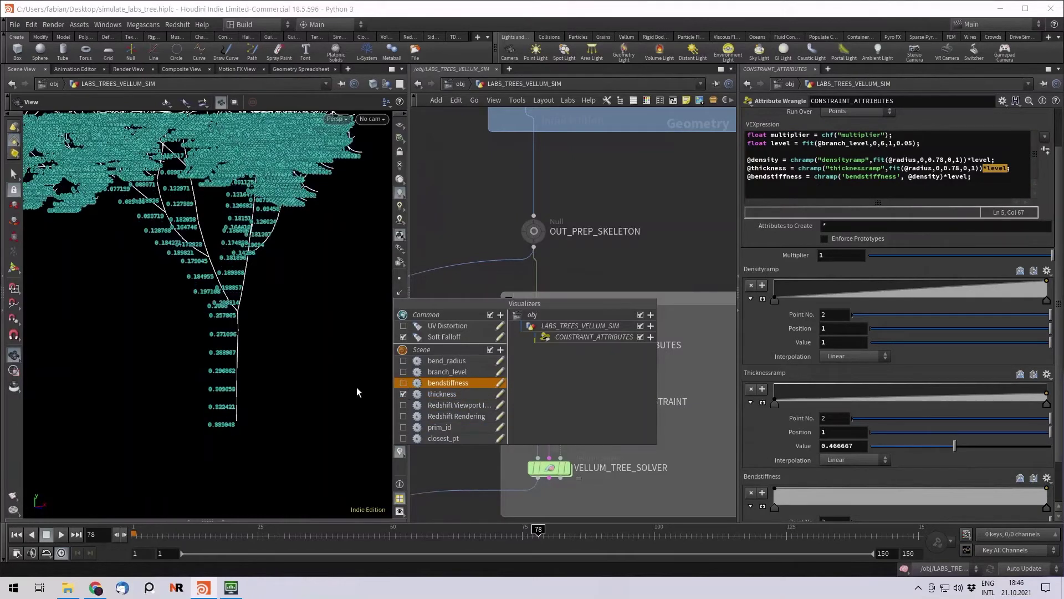
middle_click_drag(238, 364, 230, 330)
right_click_drag(231, 330, 236, 278)
middle_click_drag(236, 277, 266, 327)
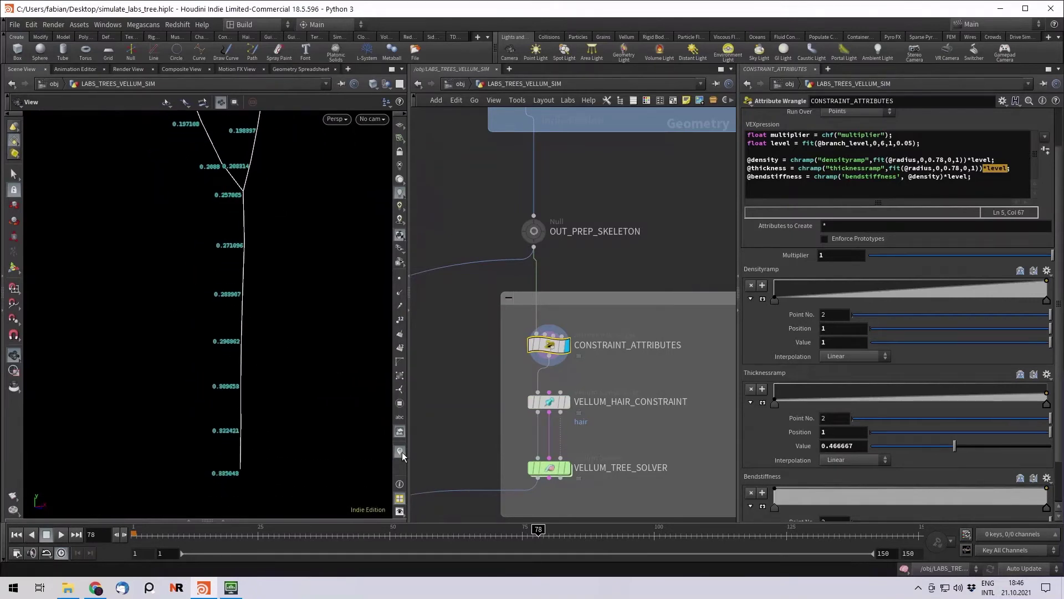
Step: Switch the visualizer from thickness to bendstiffness and examine the values from the trunk up past the fork
right_click(402, 453)
left_click(403, 382)
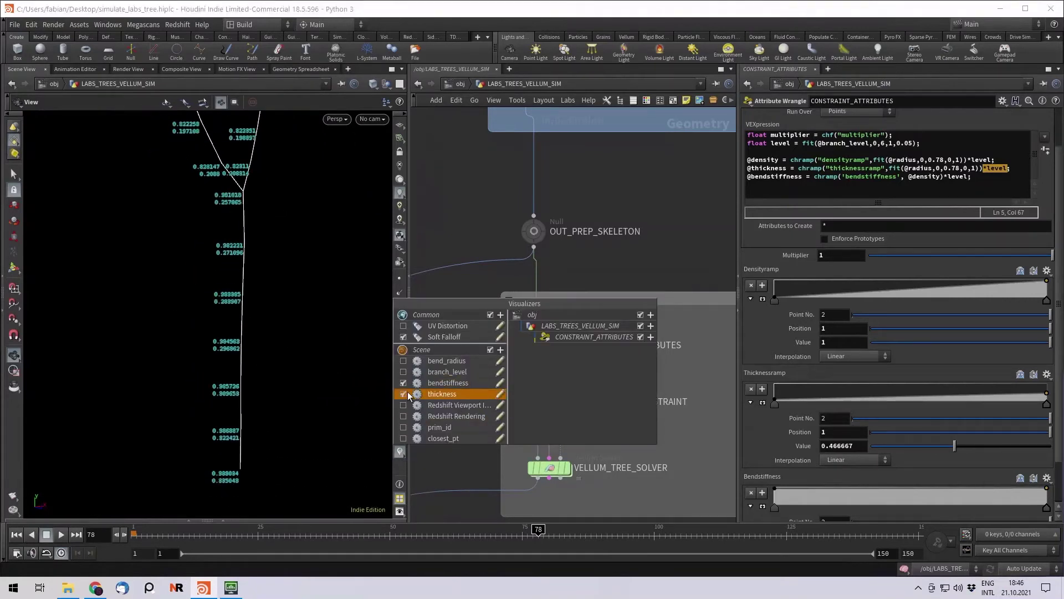
left_click(403, 394)
scroll(296, 386, "up", 2)
scroll(296, 385, "up", 1)
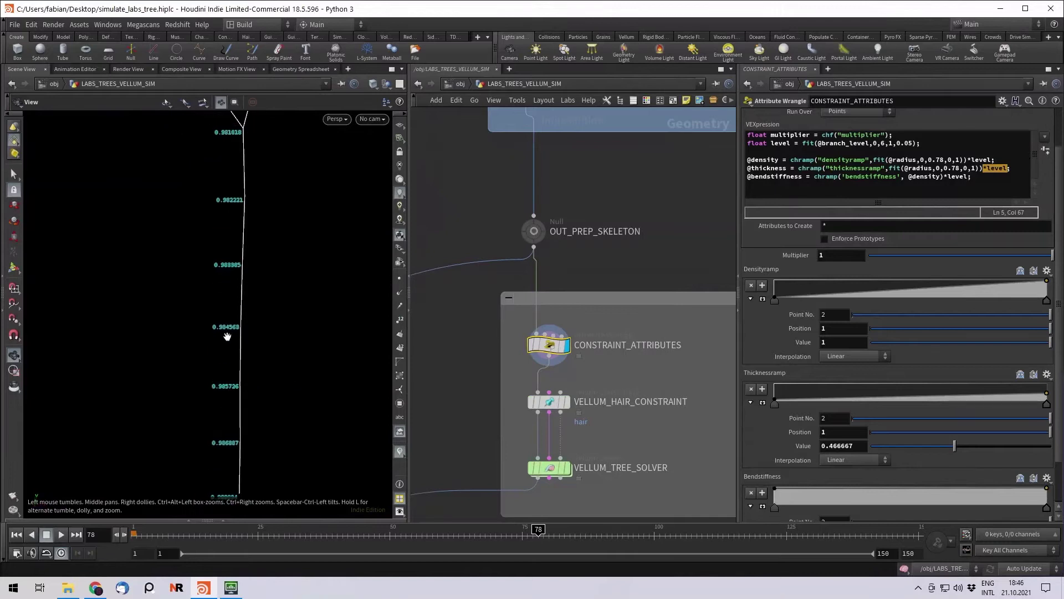
middle_click_drag(241, 283, 245, 368)
right_click_drag(219, 287, 318, 294)
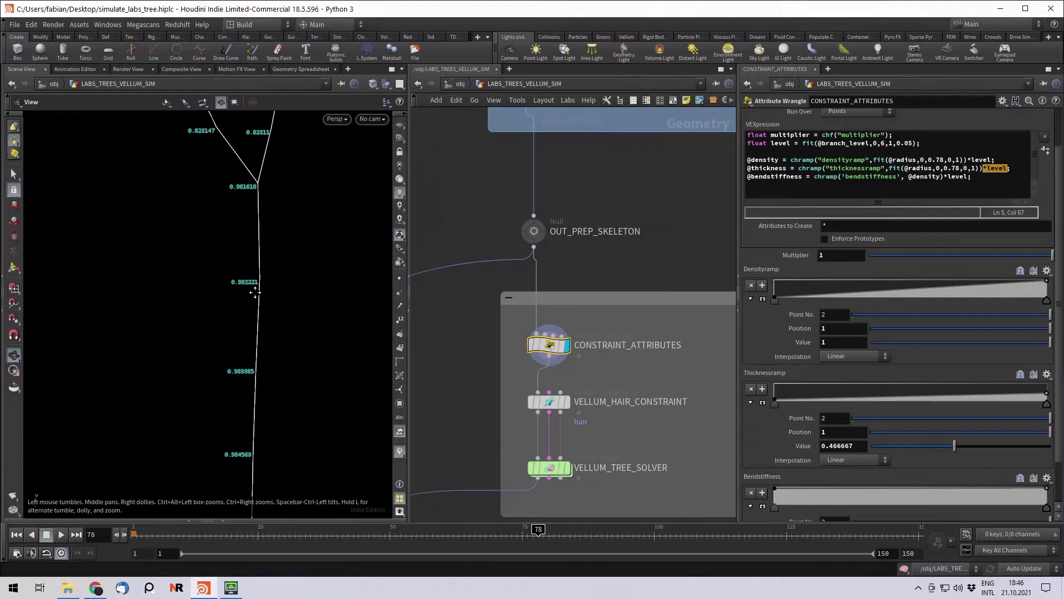
mouse_move(255, 292)
middle_mouse_down()
mouse_move(217, 282)
mouse_move(290, 387)
mouse_move(244, 341)
middle_mouse_up()
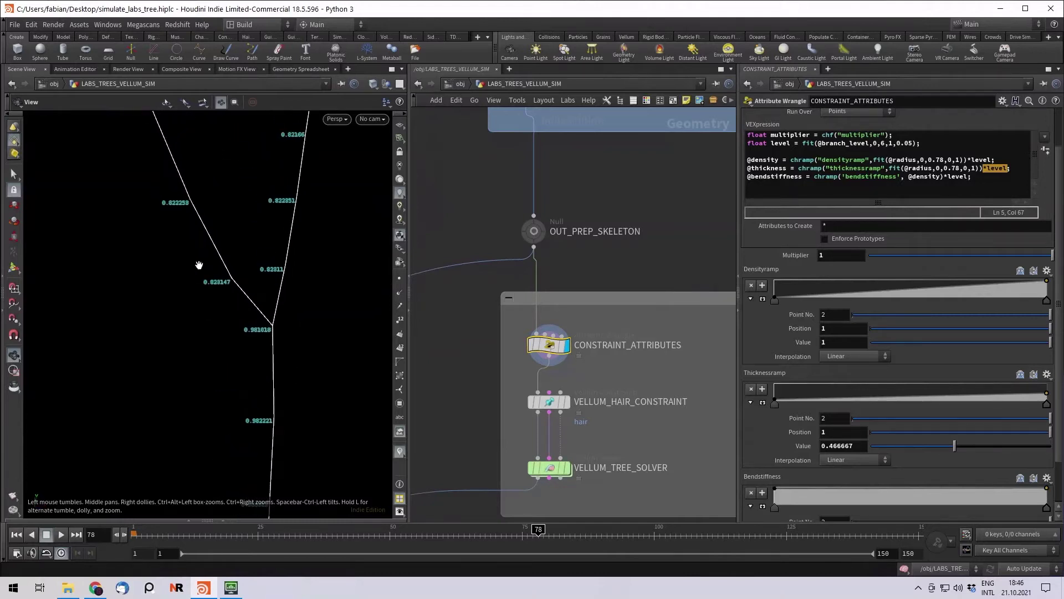
right_click_drag(200, 266, 355, 294)
middle_click_drag(259, 299, 254, 307)
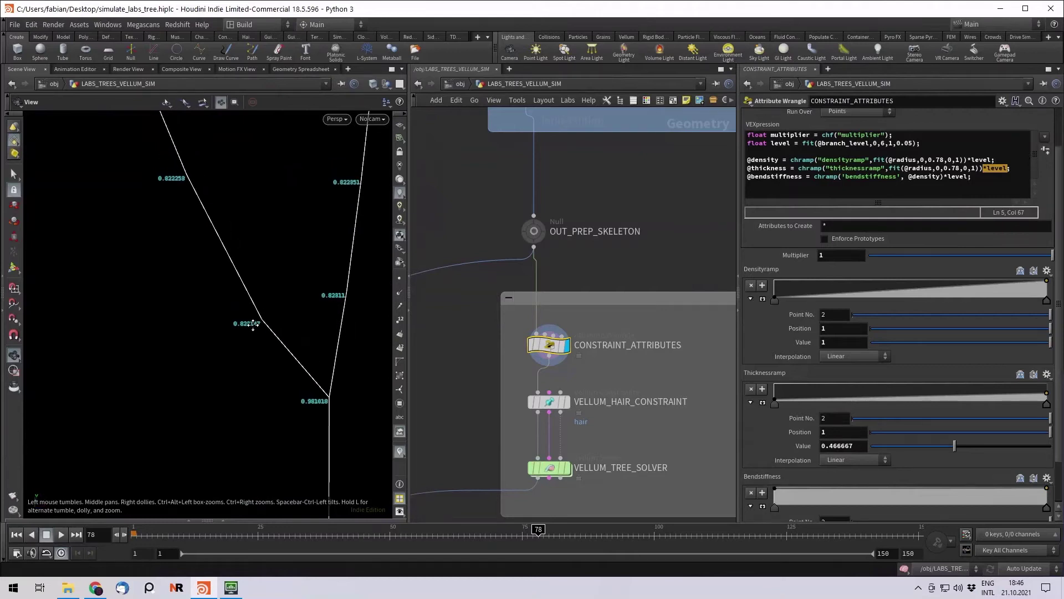
left_click(803, 144)
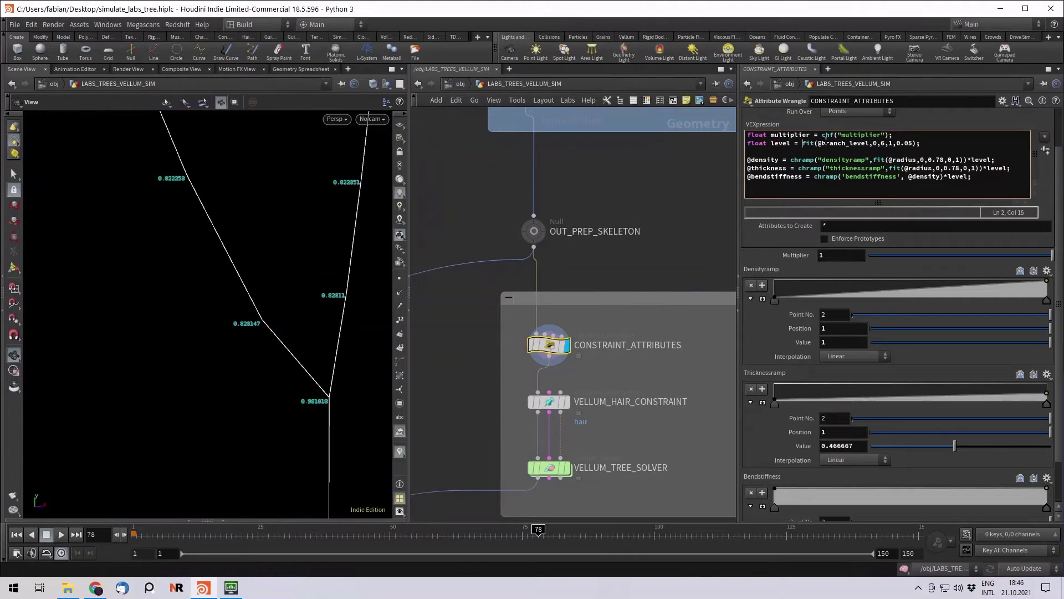
left_click_drag(818, 143, 868, 143)
left_click(875, 144)
Step: Examine how the bendstiffness values change from the trunk through the main limbs to the outermost twigs
scroll(78, 182, "down", 4)
middle_click_drag(221, 285, 223, 231)
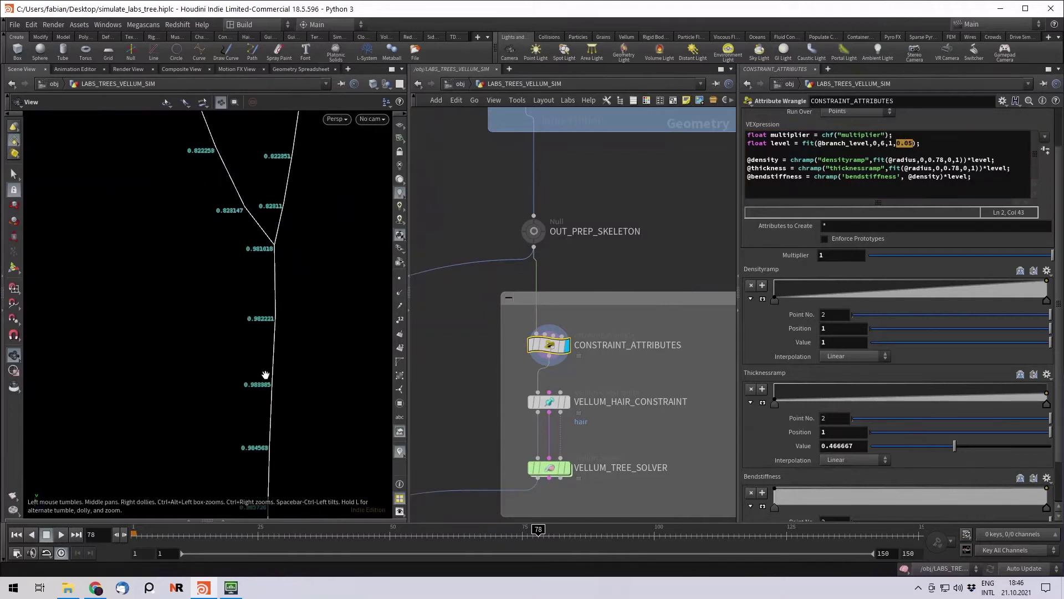
scroll(266, 374, "down", 2)
middle_click_drag(248, 313, 288, 352)
scroll(288, 351, "down", 3)
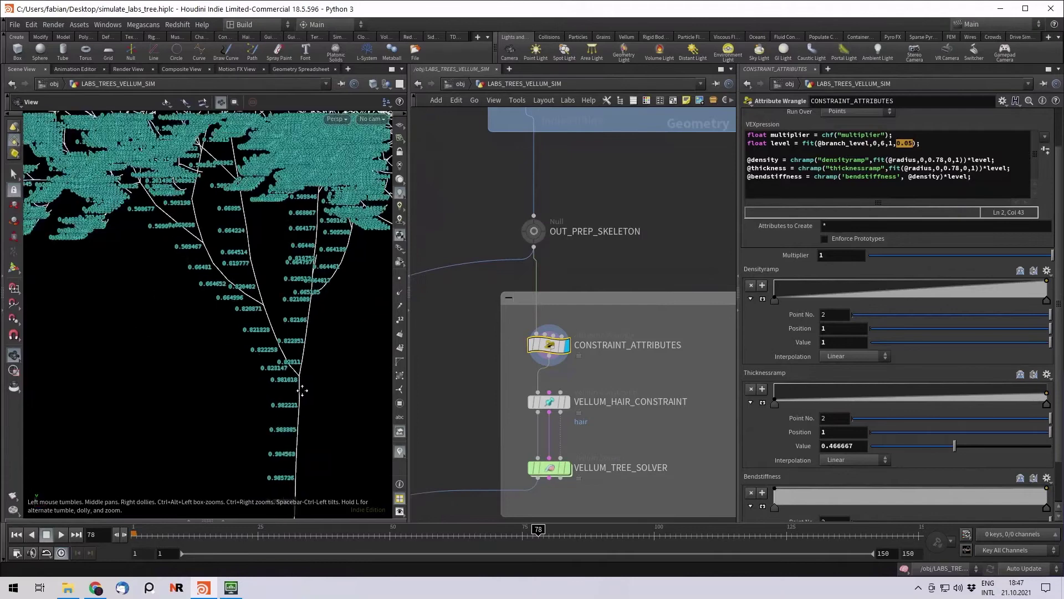
middle_click_drag(221, 233, 287, 363)
left_click_drag(288, 364, 150, 342)
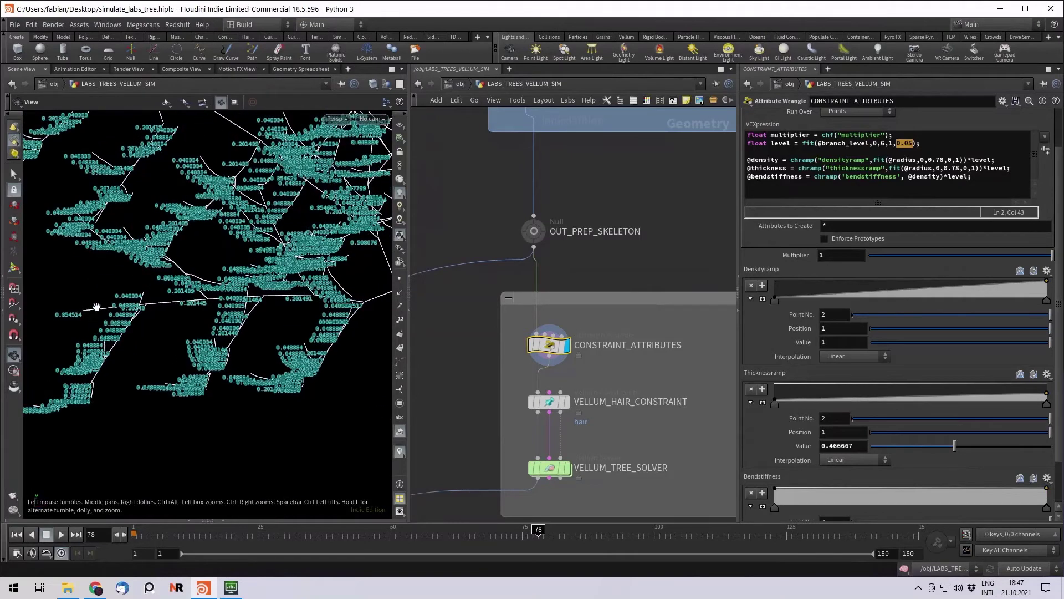
left_click_drag(214, 302, 307, 410)
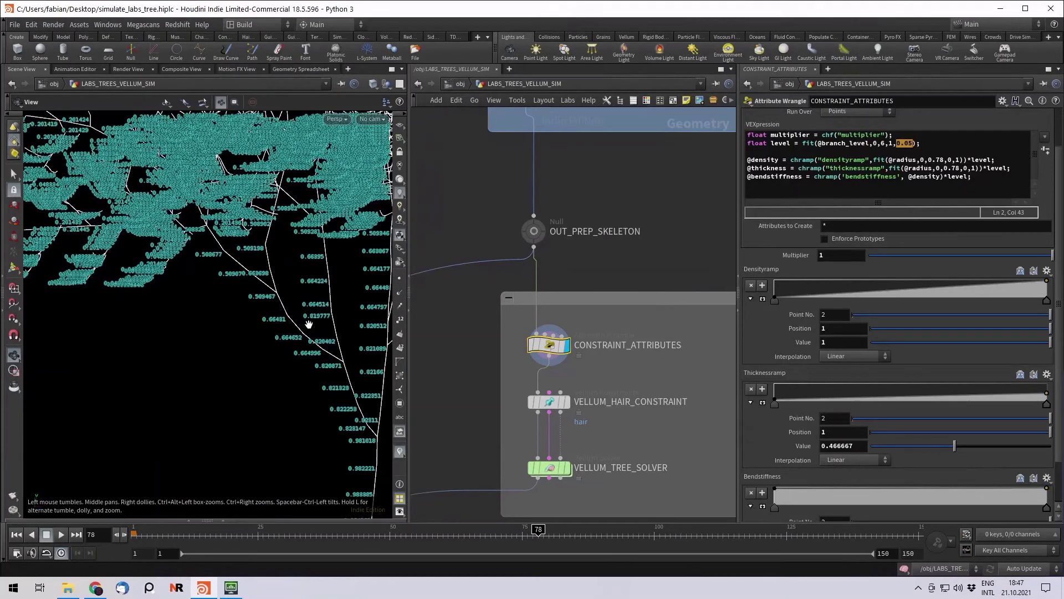
middle_click_drag(140, 216, 171, 188)
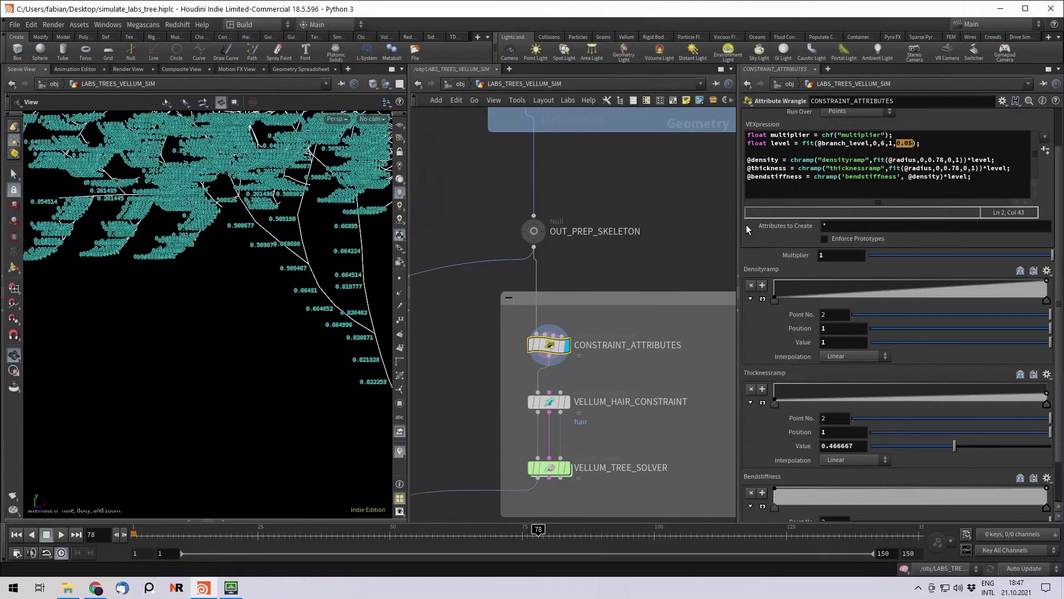
Step: Highlight the level multiplier in the wrangle's bendstiffness and thickness lines, and bring the trunk back into view
left_click(946, 176)
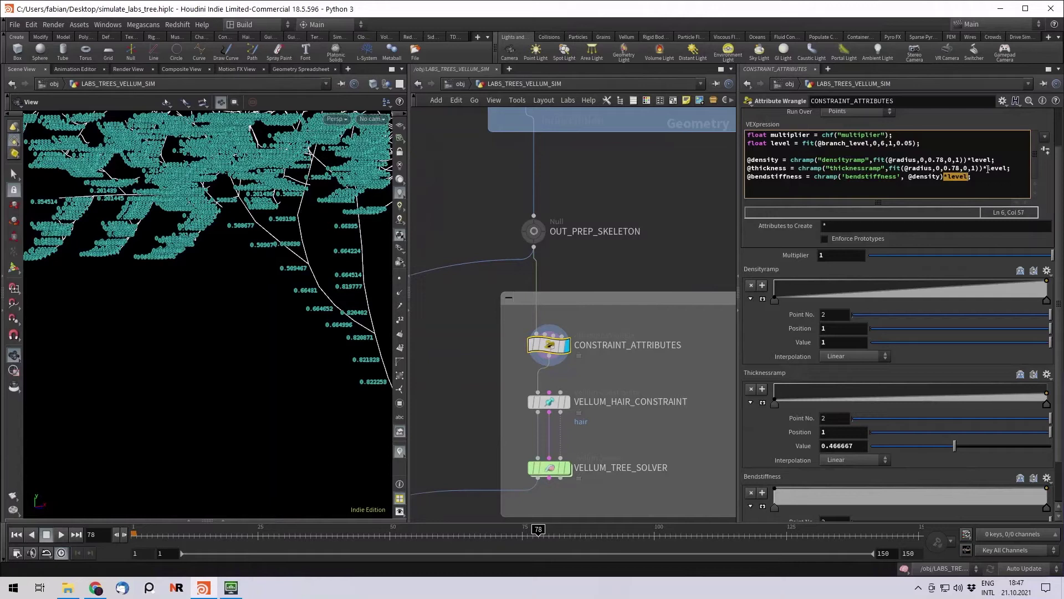
double_click(995, 168)
middle_click_drag(366, 443, 221, 302)
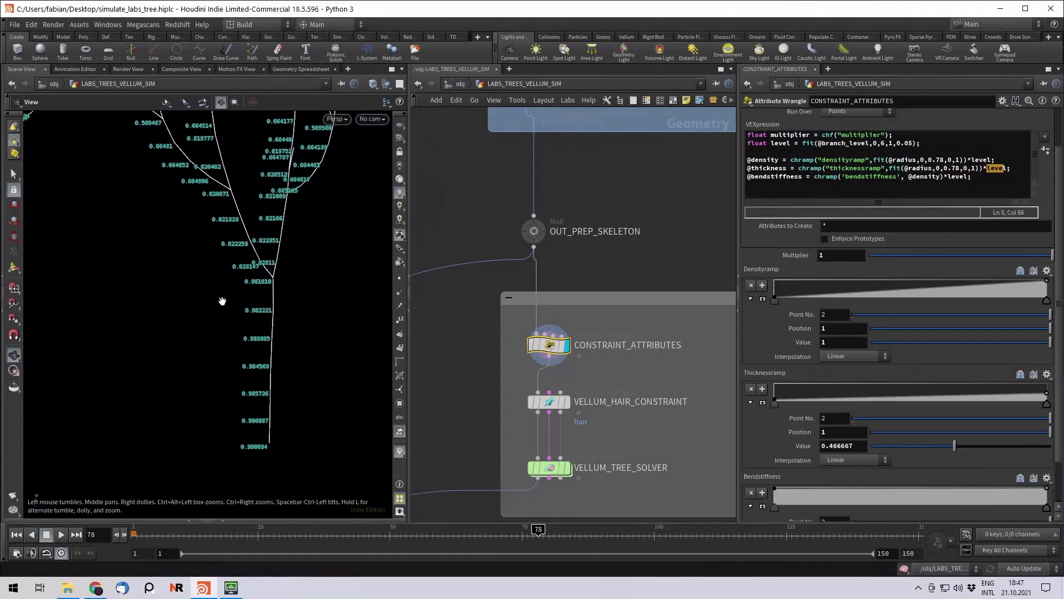
Step: Display VELLUM_HAIR_CONSTRAINT, highlight its thickness attribute, and examine the thickness guides from the trunk up into the branches
left_click(570, 408)
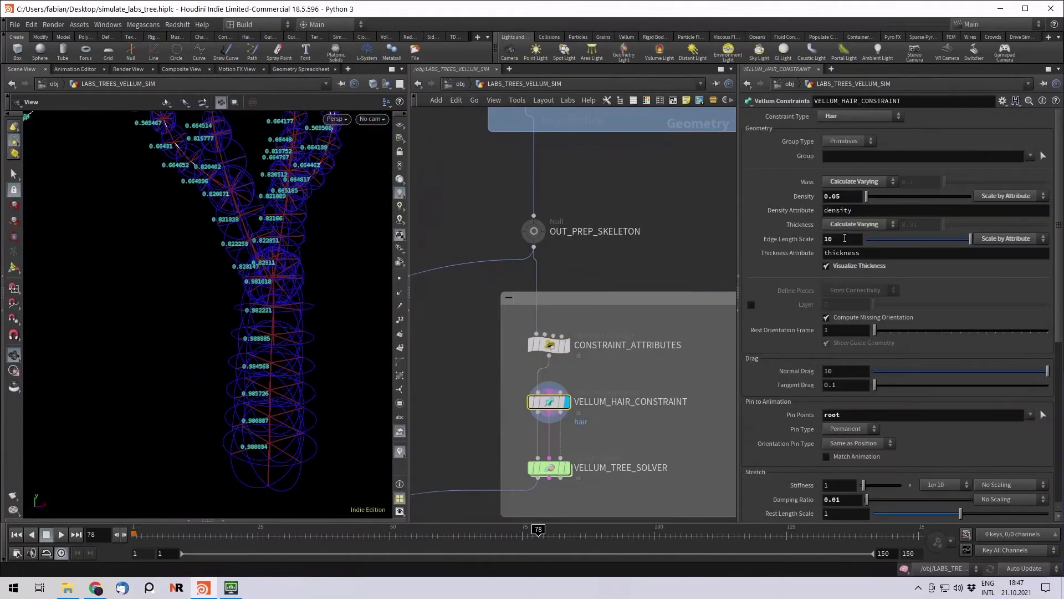
middle_click_drag(350, 279, 353, 302)
left_click_drag(862, 253, 696, 253)
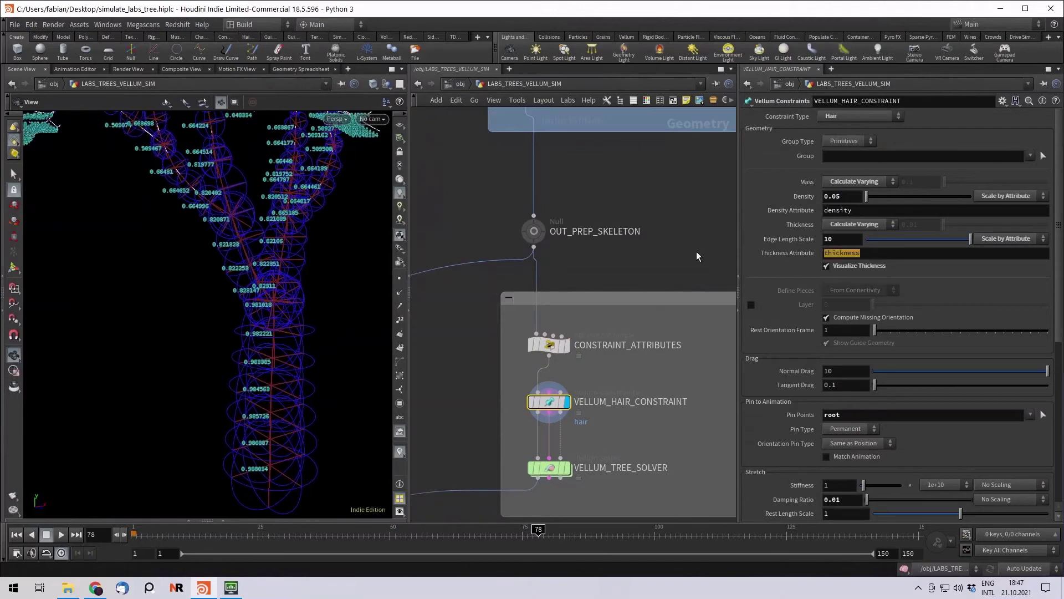
middle_click_drag(262, 209, 262, 290)
middle_click_drag(198, 235, 257, 292)
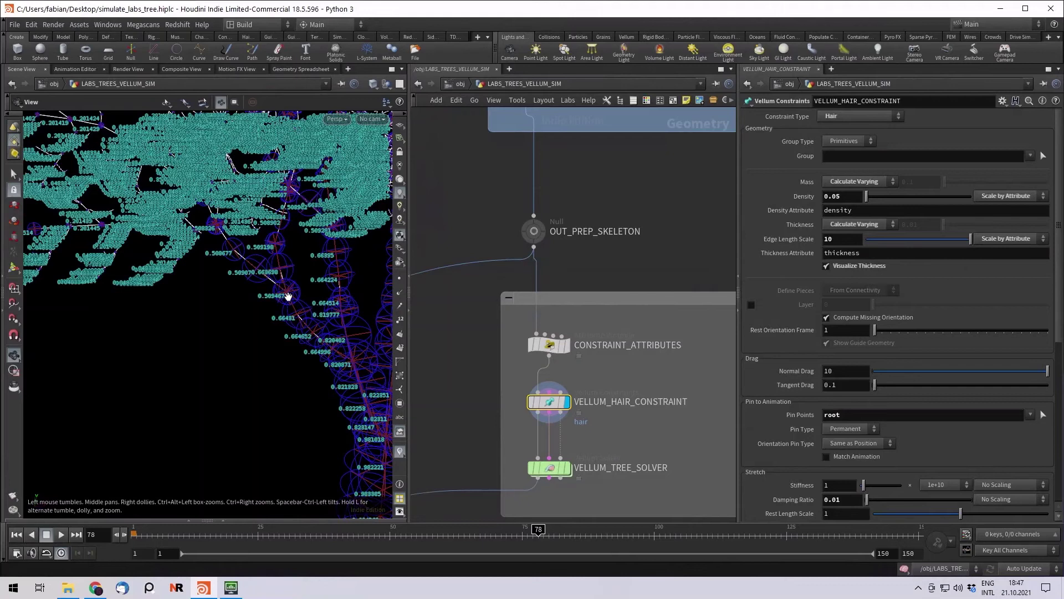
scroll(134, 235, "down", 3)
scroll(134, 235, "down", 1)
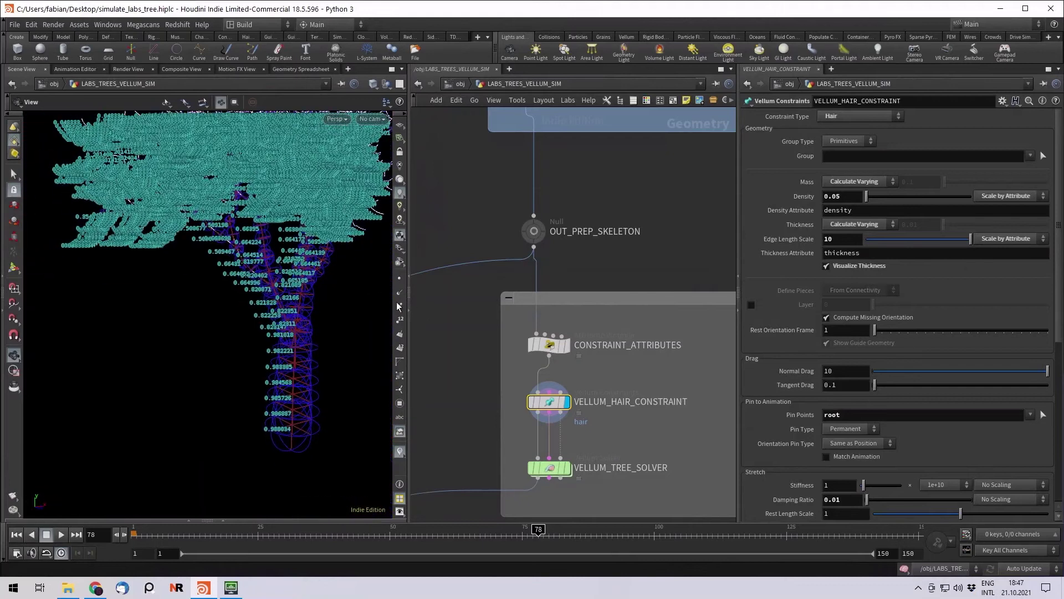
Step: Turn off the viewport visualizers and disable Visualize Thickness on the hair constraint
left_click(399, 453)
left_click(852, 267)
Step: Review the hair constraint's pinning and bend settings, and set the stretch stiffness to 1.3
scroll(802, 262, "down", 10)
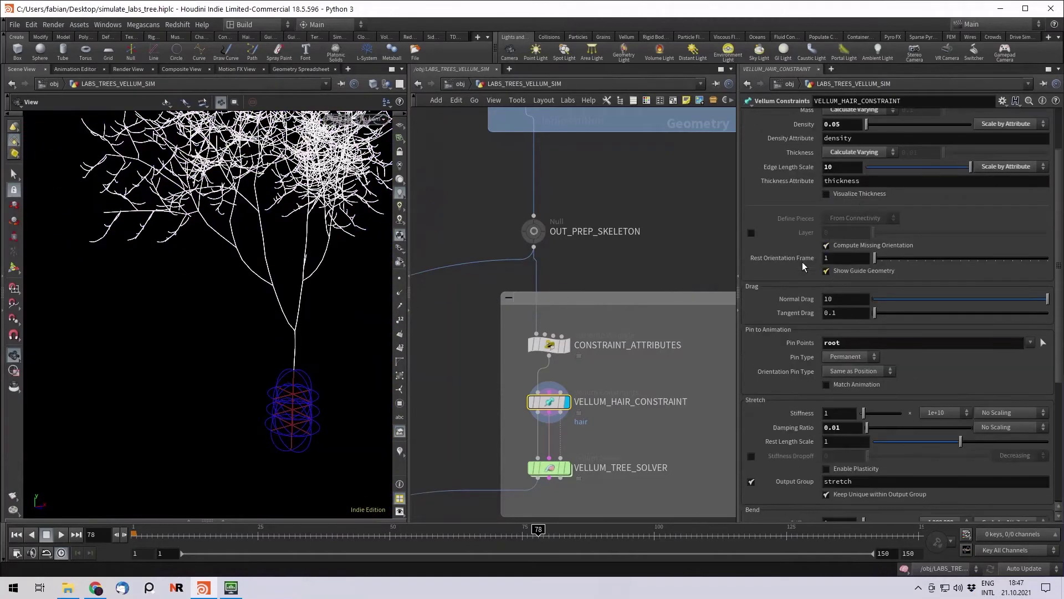
scroll(775, 247, "up", 6)
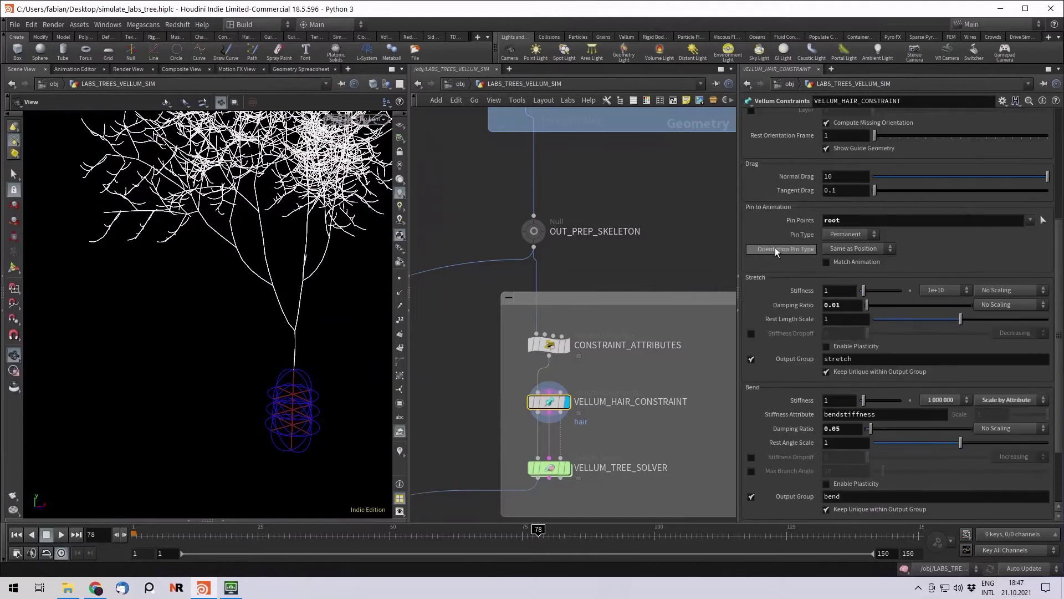
scroll(775, 247, "down", 5)
double_click(830, 357)
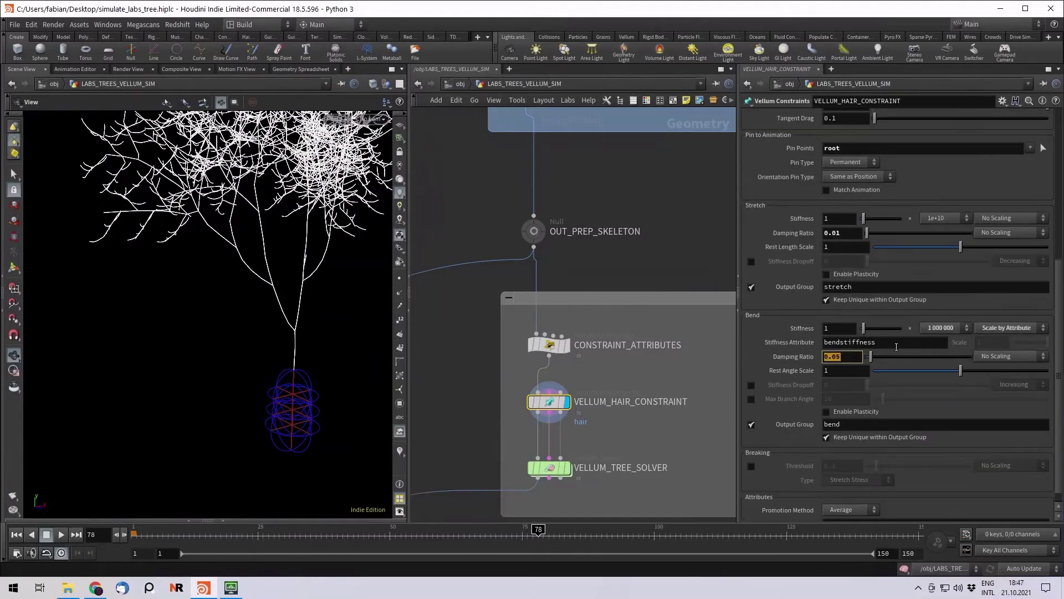
double_click(838, 330)
double_click(837, 220)
scroll(794, 238, "up", 1)
scroll(803, 247, "up", 8)
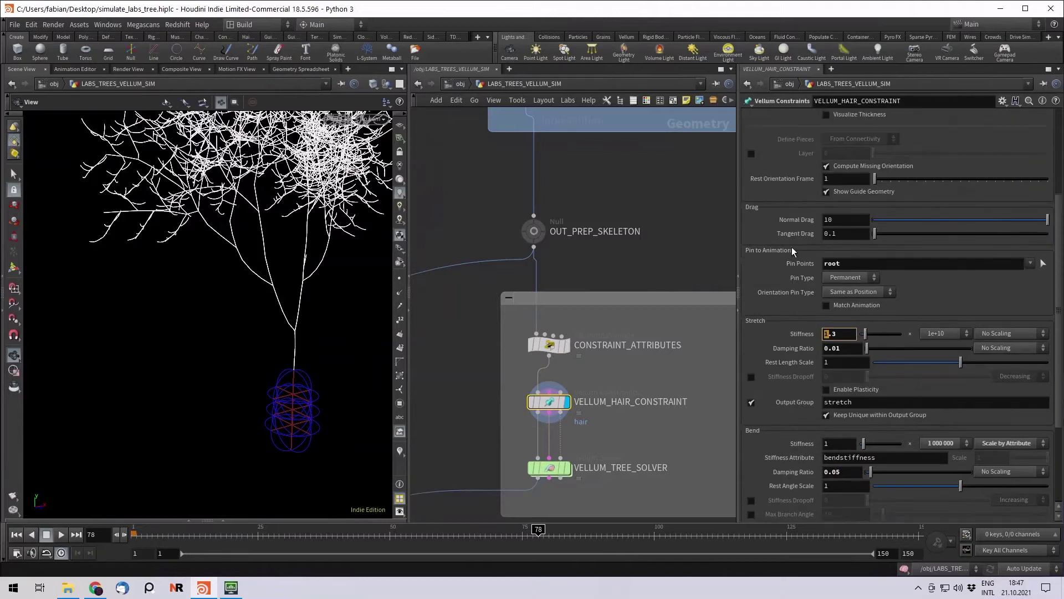
Step: Display VELLUM_TREE_SOLVER, return to frame 1, minimize the Houdini Console, and bring the whole skeleton into view
middle_click_drag(474, 395, 517, 306)
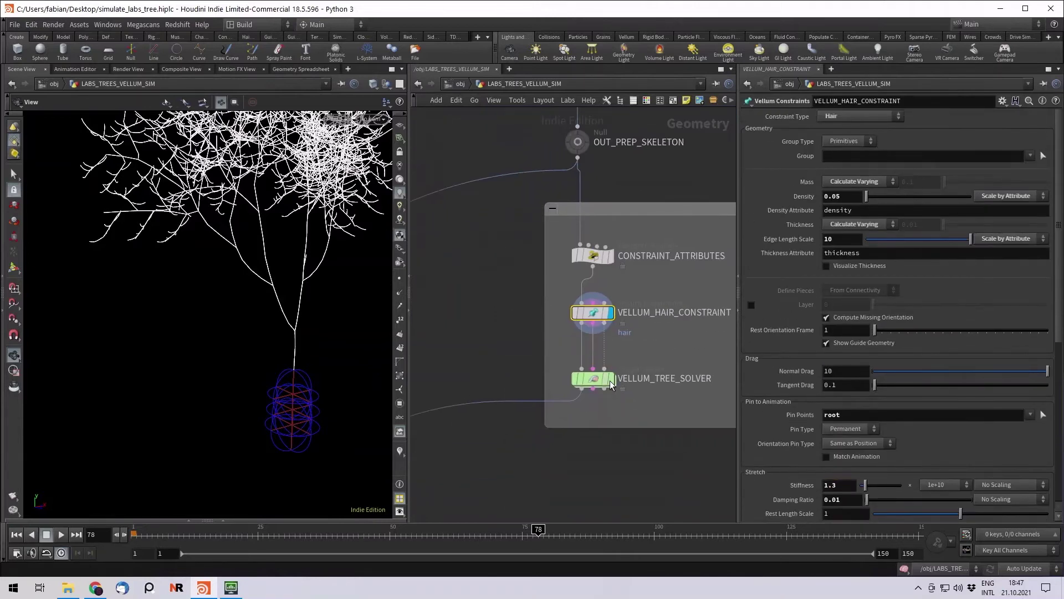
left_click(595, 381)
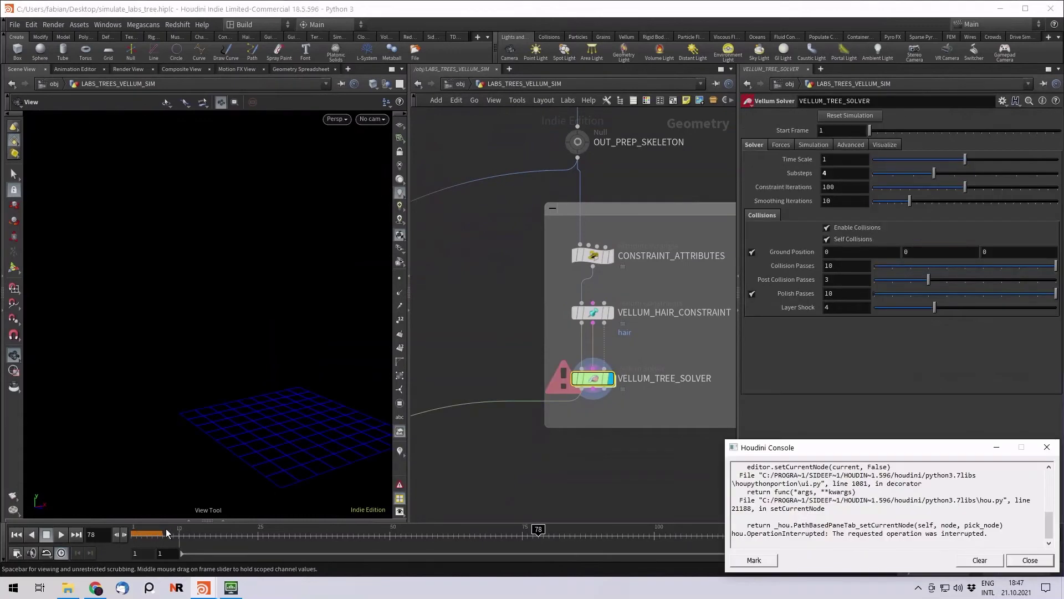
left_click(133, 535)
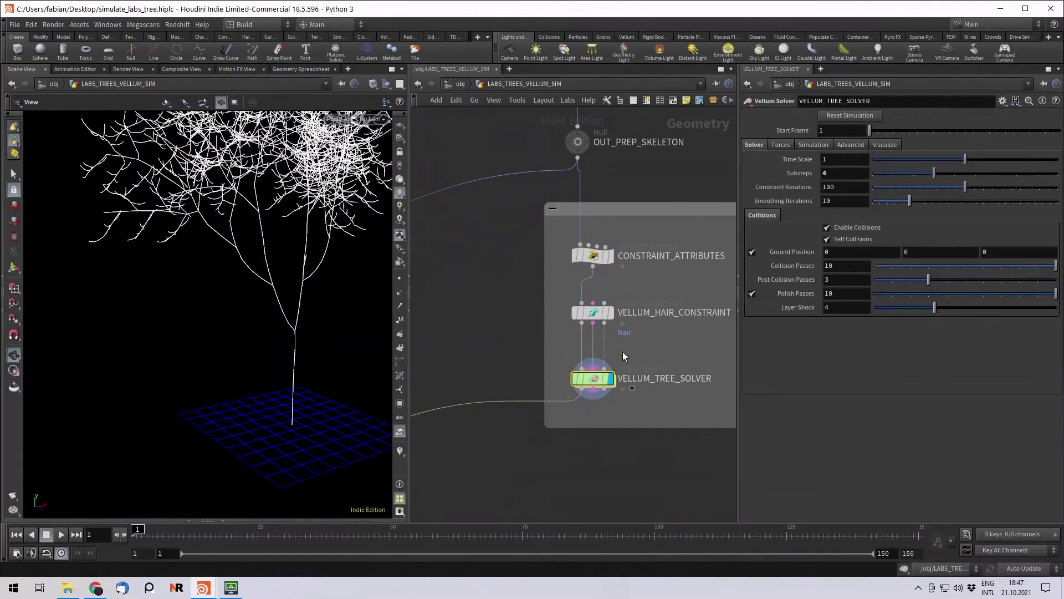
left_click(996, 448)
right_click_drag(291, 279, 214, 295)
middle_click_drag(214, 294, 182, 320)
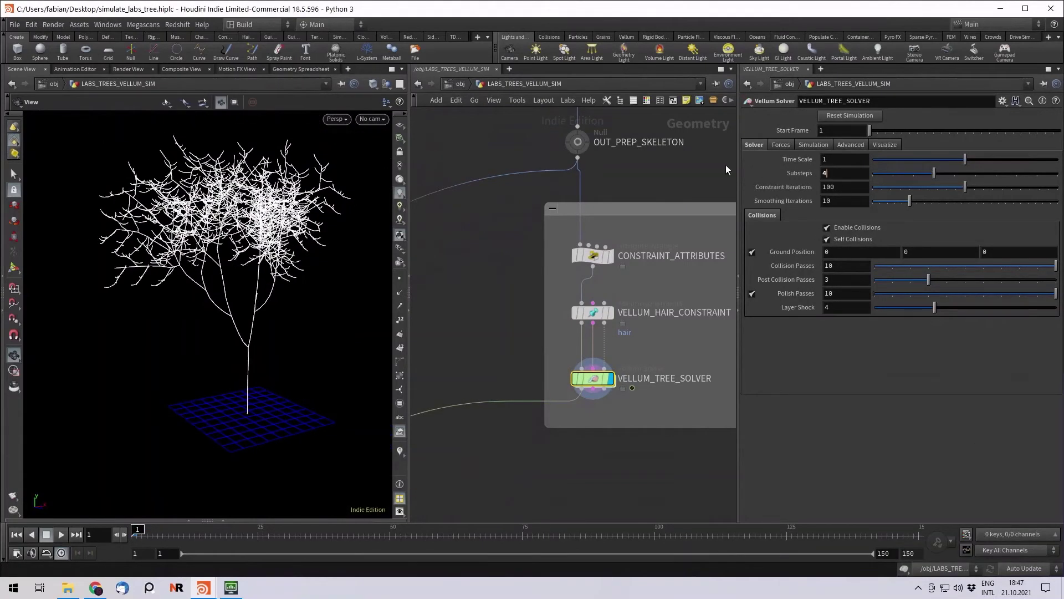
Step: Point out the solver's Substeps, inspect the POP Wind inside its forces network, and return to the LABS_TREES_VELLUM_SIM level
left_click(842, 173)
double_click(591, 381)
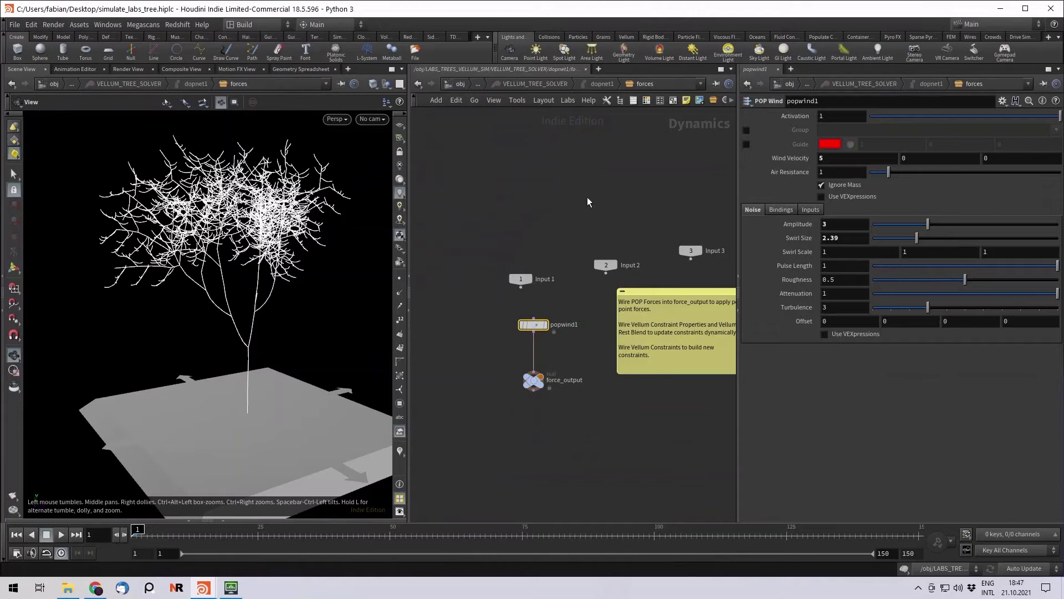
left_click(477, 87)
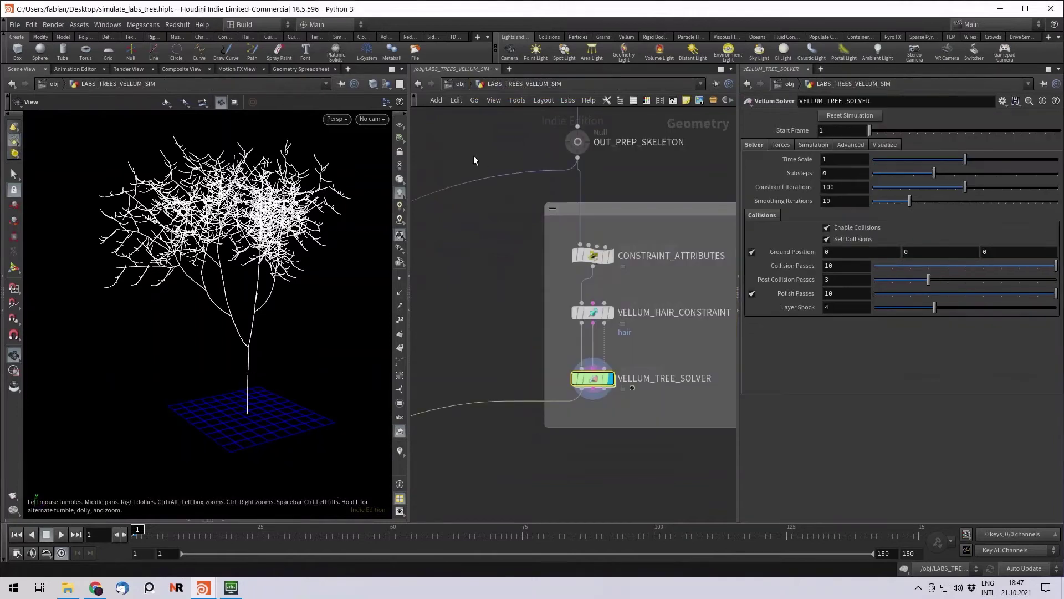
Step: Locate pointdeform2 below the solver and open its parameters to examine the capture radius and point limits
scroll(487, 332, "down", 2)
middle_click_drag(494, 330, 596, 279)
scroll(596, 279, "down", 4)
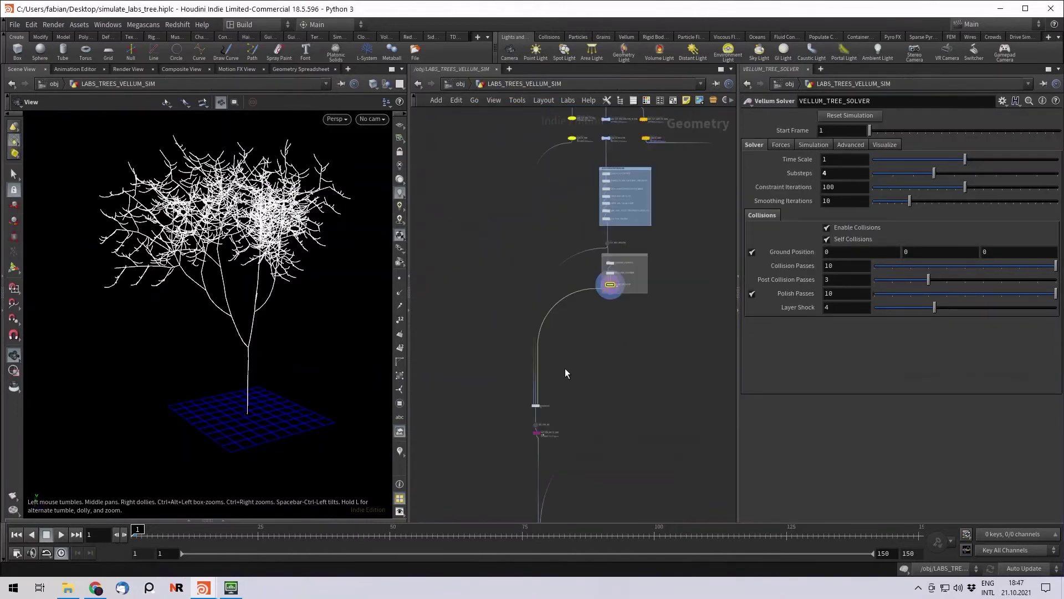
middle_click_drag(526, 408, 548, 371)
scroll(552, 370, "up", 7)
scroll(599, 365, "up", 4)
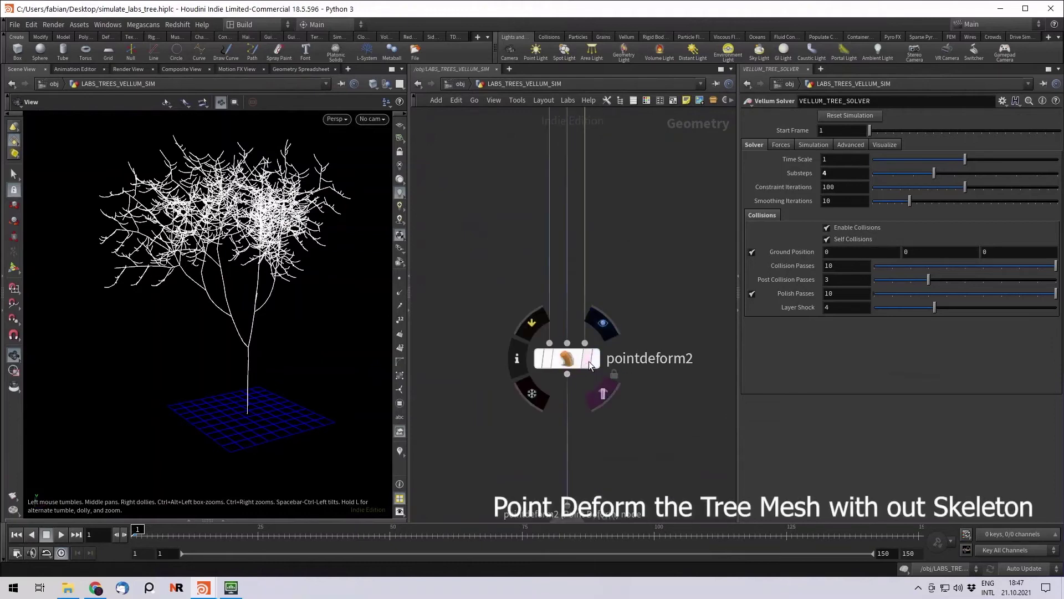
left_click(570, 360)
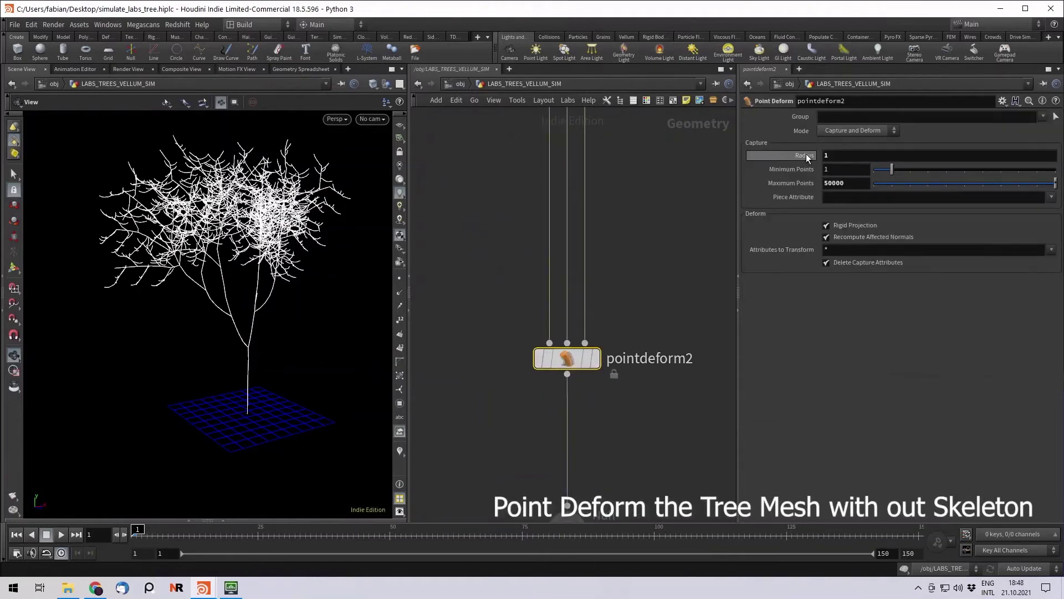
Step: Trace pointdeform2's connections back to VELLUM_TREE_SOLVER and select the solver
scroll(624, 244, "down", 6)
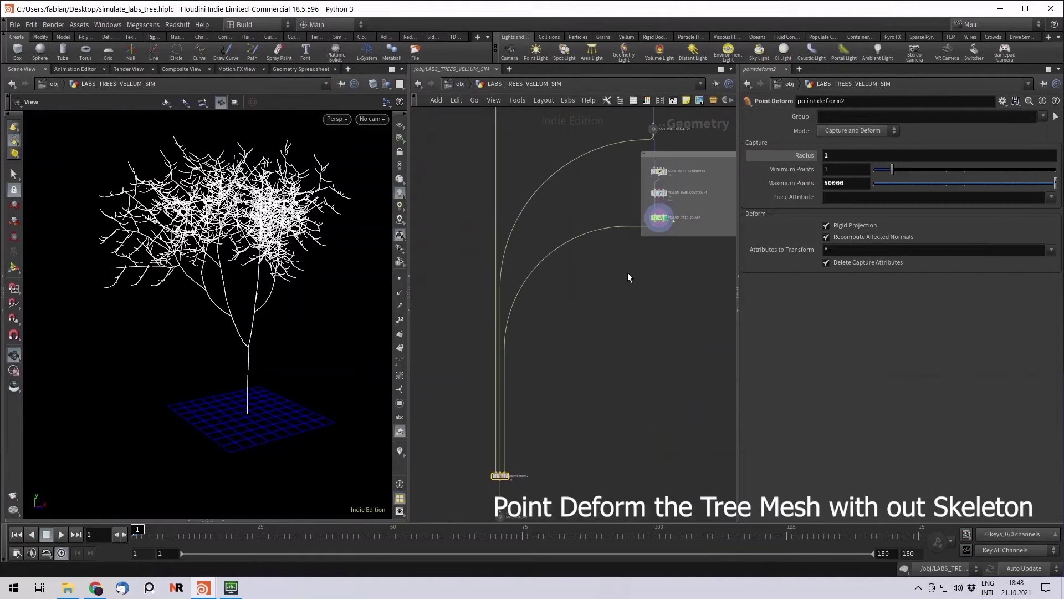
left_click(659, 218)
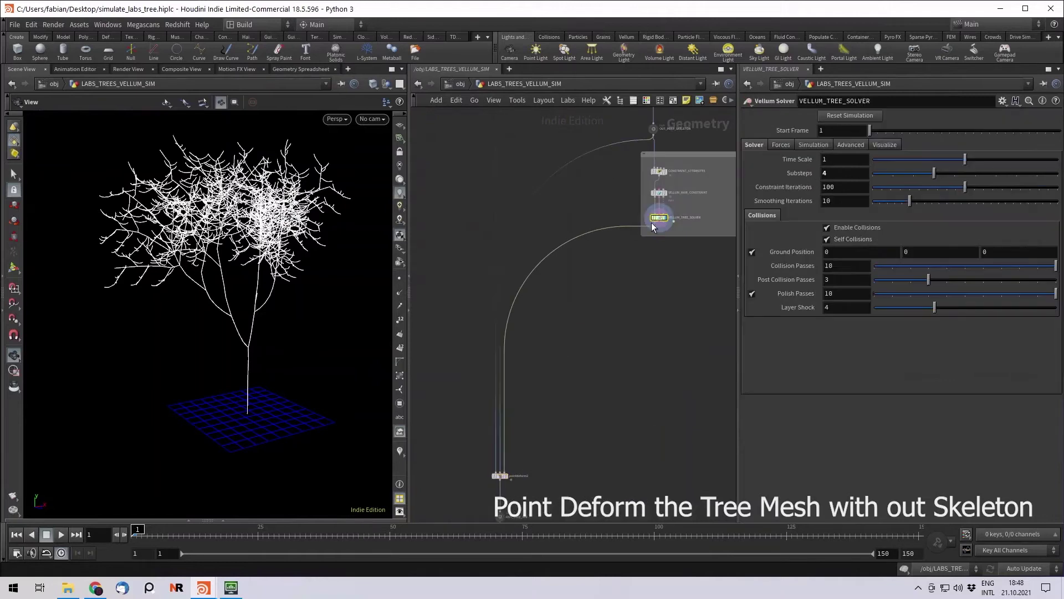
middle_click_drag(577, 341, 631, 247)
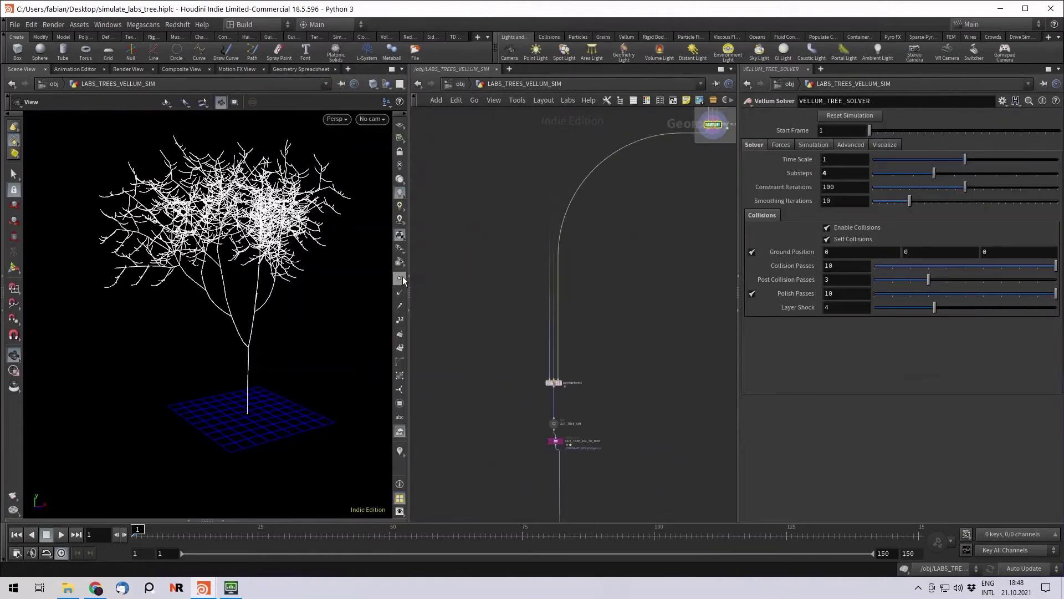
Step: Turn on point display, follow the connection from LOAD_IN_TREE down to pointdeform2, and display the deformed tree mesh
left_click(400, 279)
scroll(236, 367, "up", 5)
middle_click_drag(593, 362, 614, 401)
scroll(612, 401, "down", 6)
scroll(613, 264, "up", 6)
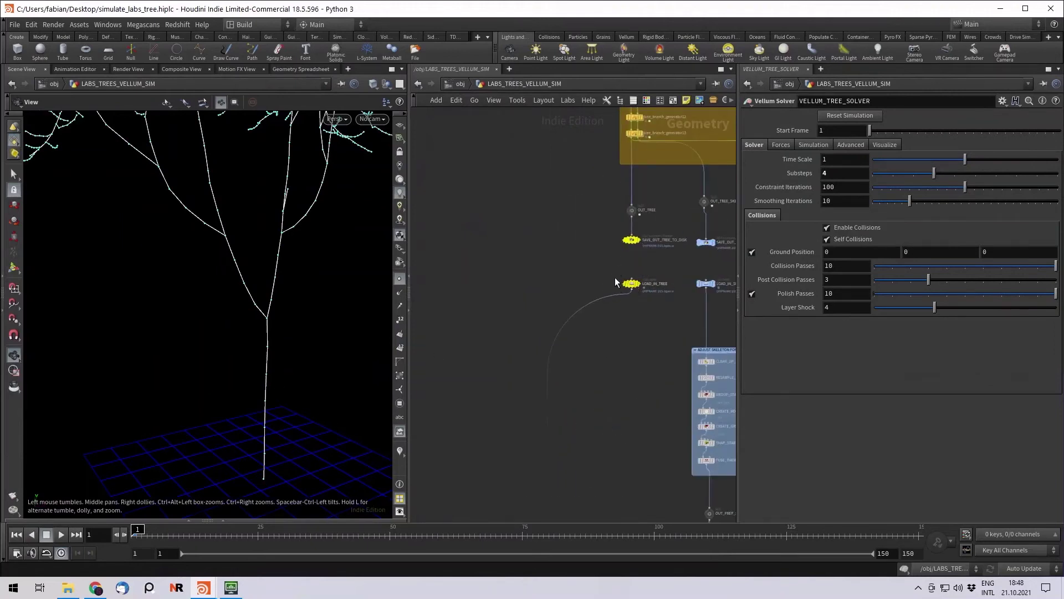
scroll(615, 281, "down", 3)
middle_click_drag(599, 502, 610, 347)
scroll(606, 394, "up", 6)
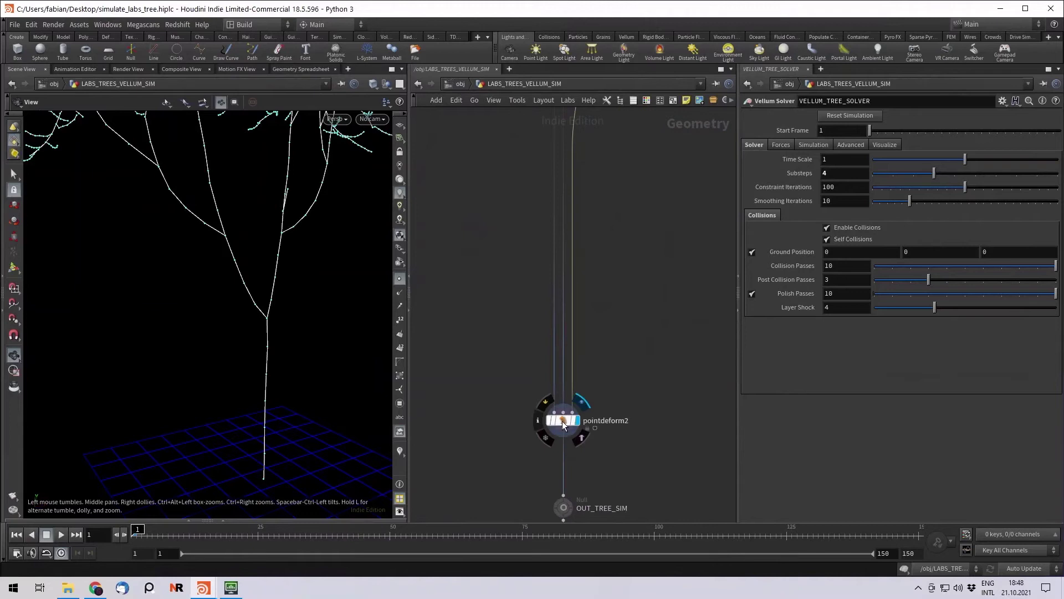
left_click(579, 425)
Step: Display the OUT_TREE_SIM_TO_DISK file cache, turn off point display, and show the whole tree mesh
middle_click_drag(672, 465, 657, 275)
left_click(603, 357)
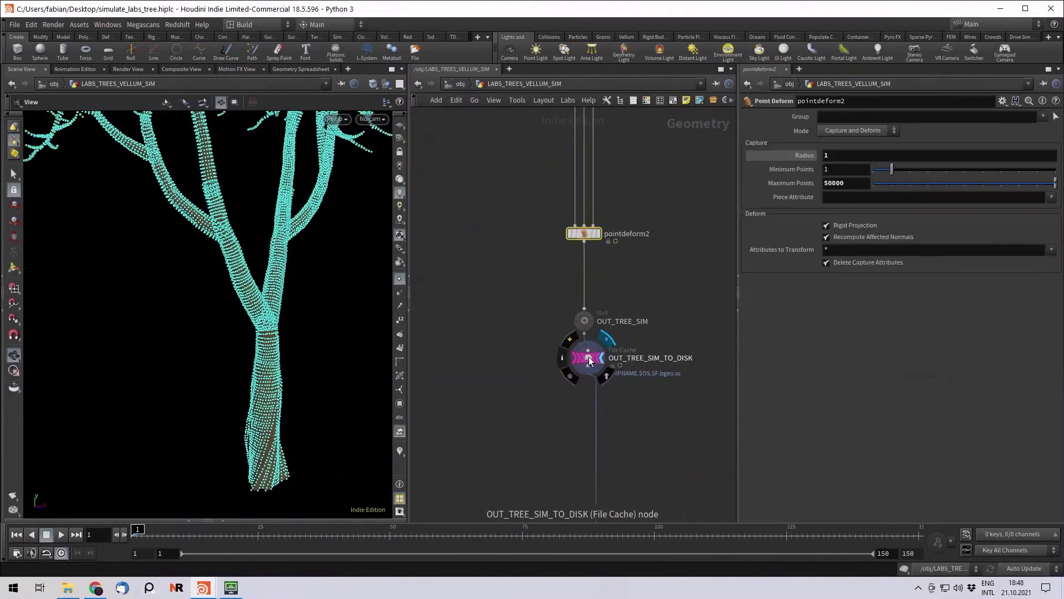
left_click(399, 280)
left_click_drag(233, 272, 251, 294)
scroll(138, 276, "down", 3)
middle_click_drag(252, 294, 251, 354)
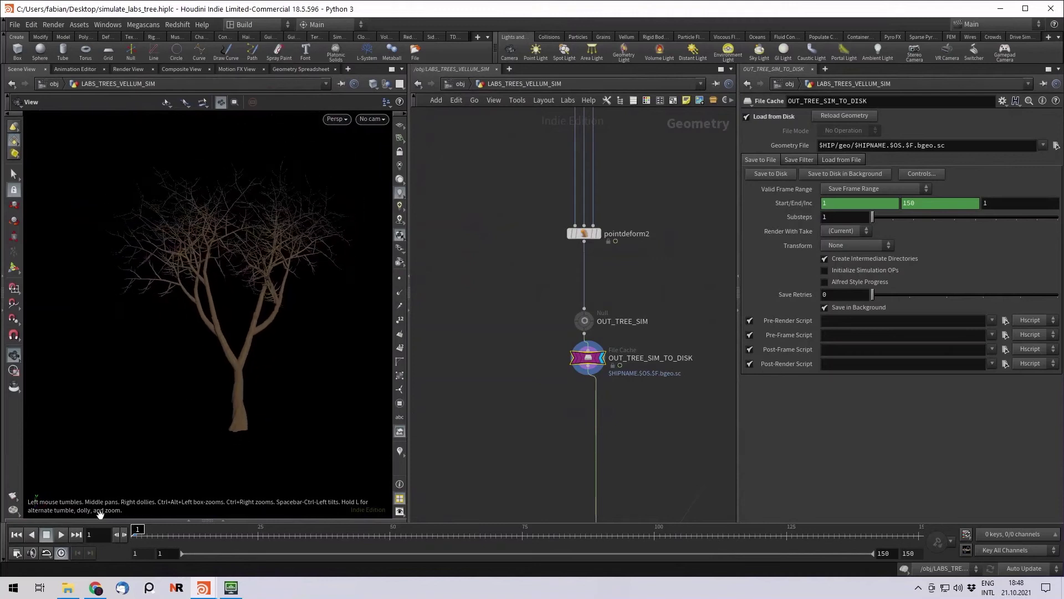
Step: Play the cached tree simulation, examine the branch motion, and stop playback at frame 98
left_click(61, 534)
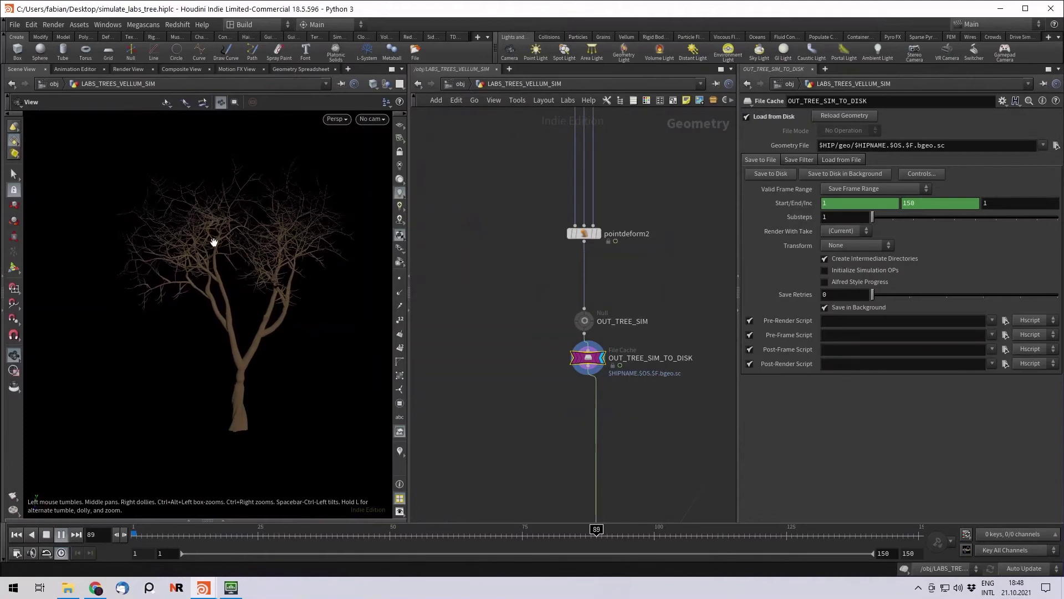
scroll(540, 275, "down", 4)
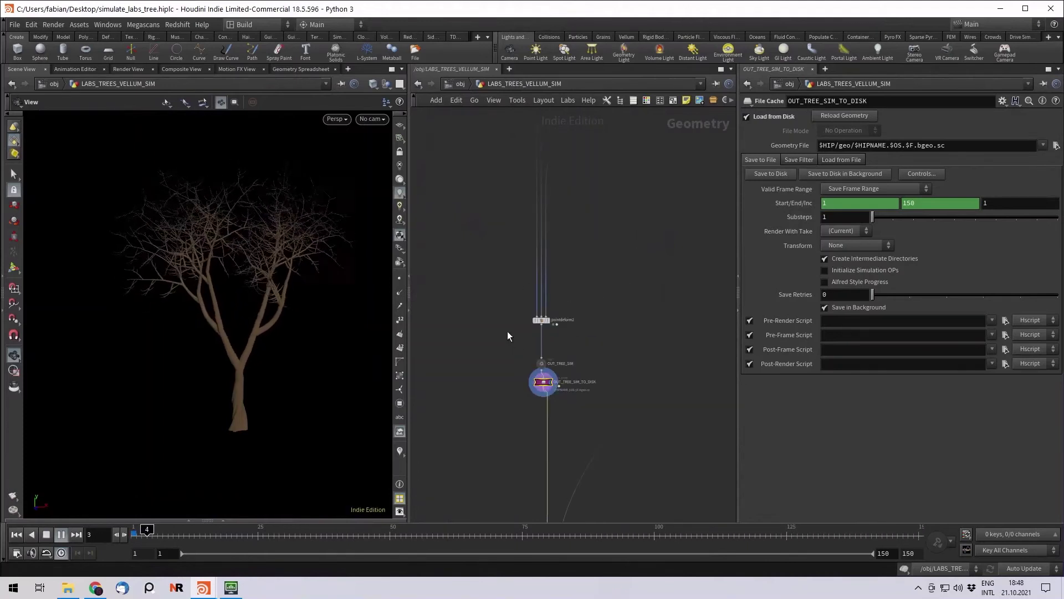
scroll(507, 332, "up", 3)
scroll(507, 324, "up", 3)
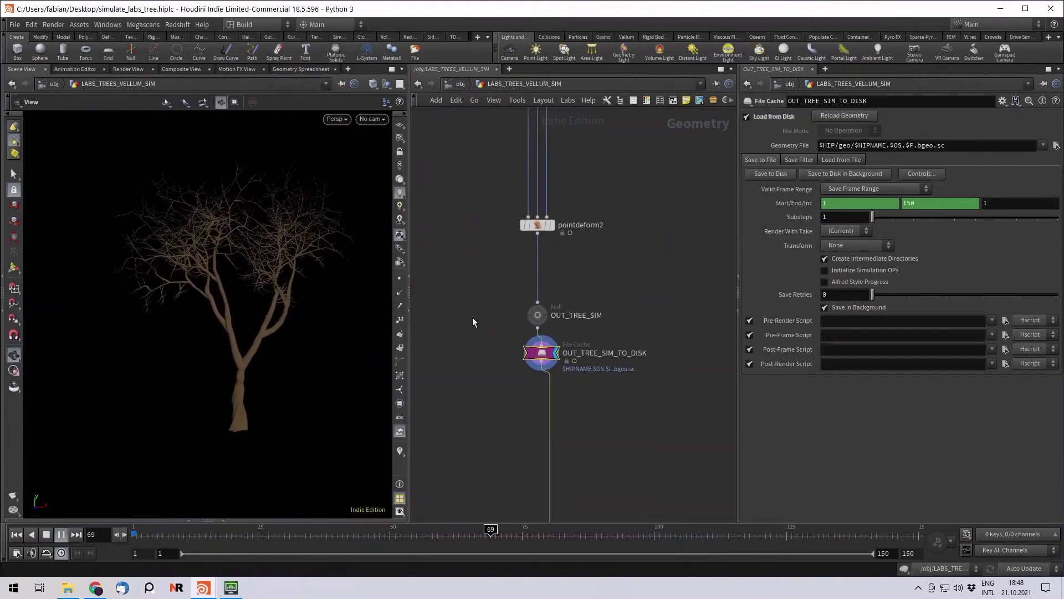
left_click(46, 534)
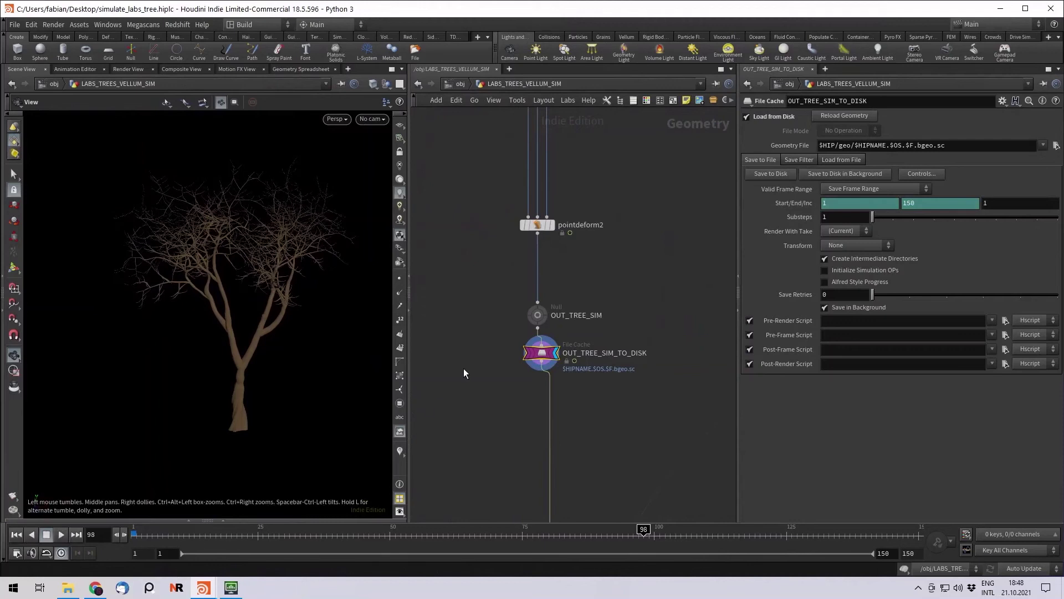
Step: Locate the LOAD_IN_LEAFS file cache in the upper part of the network, display its leaves, and open its parameters
scroll(482, 358, "down", 7)
middle_click_drag(606, 339, 600, 404)
scroll(628, 266, "up", 4)
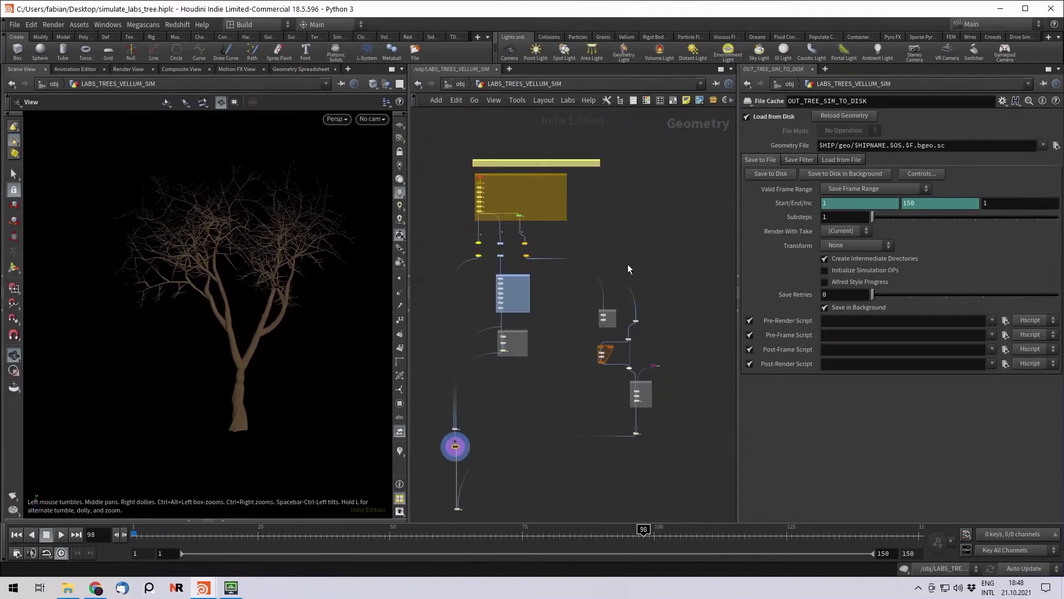
middle_click_drag(450, 226, 549, 255)
scroll(548, 255, "up", 1)
scroll(550, 258, "up", 5)
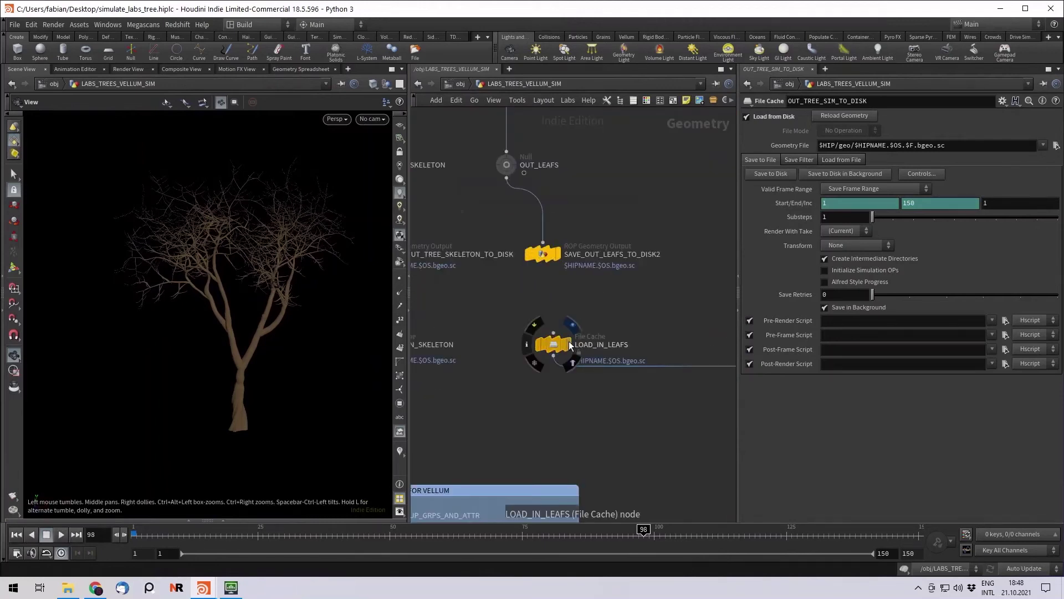
left_click(571, 344)
left_click(553, 344)
Step: Follow the leaf connection from LOAD_IN_LEAFS past the for-each loop to switch1, display its leaves, and open its parameters
scroll(590, 302, "down", 4)
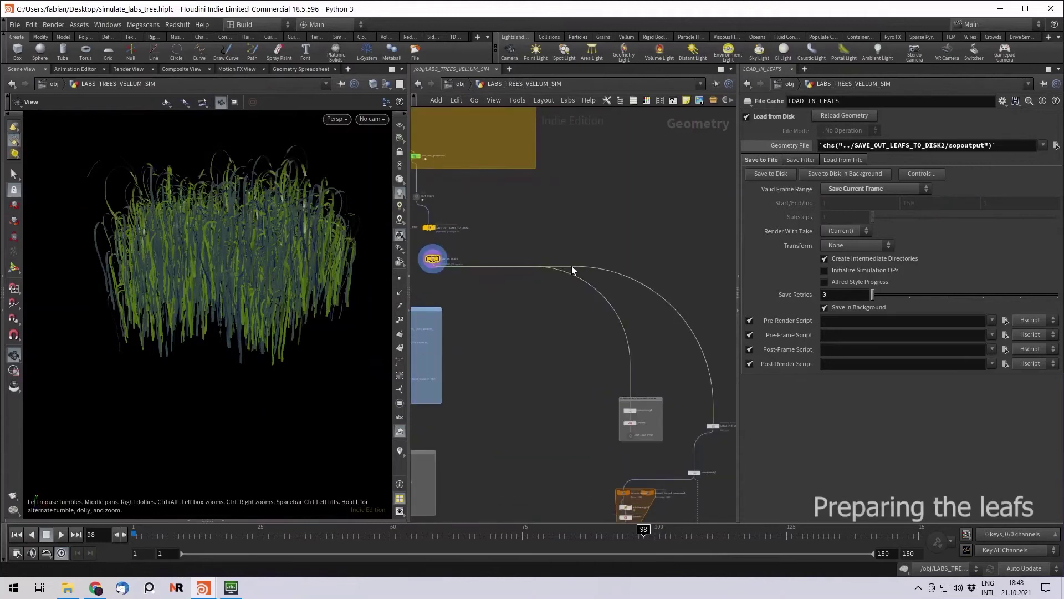
scroll(528, 316, "up", 4)
scroll(498, 381, "up", 5)
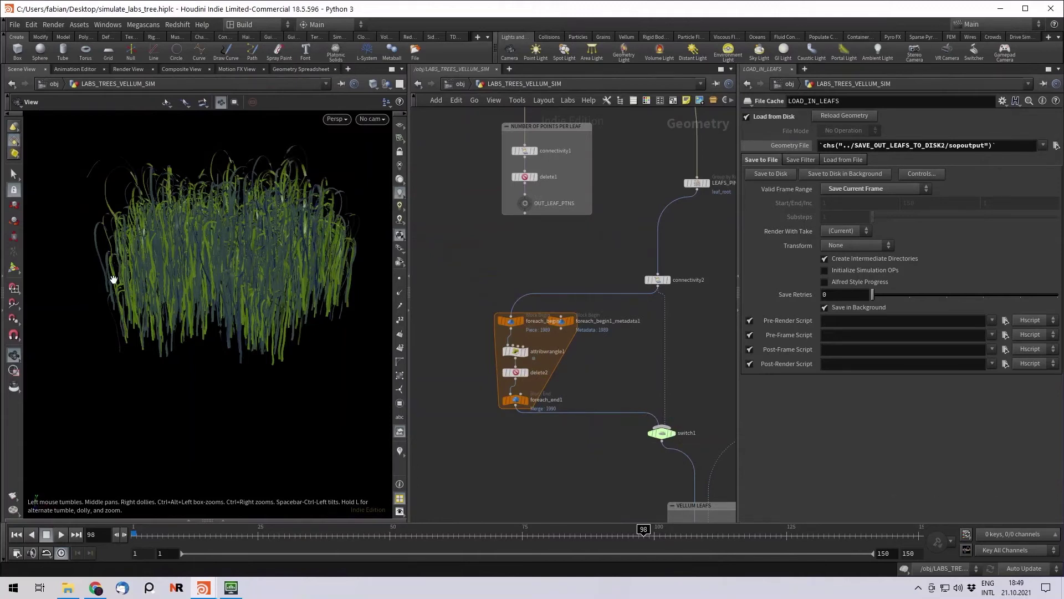
scroll(526, 328, "up", 4)
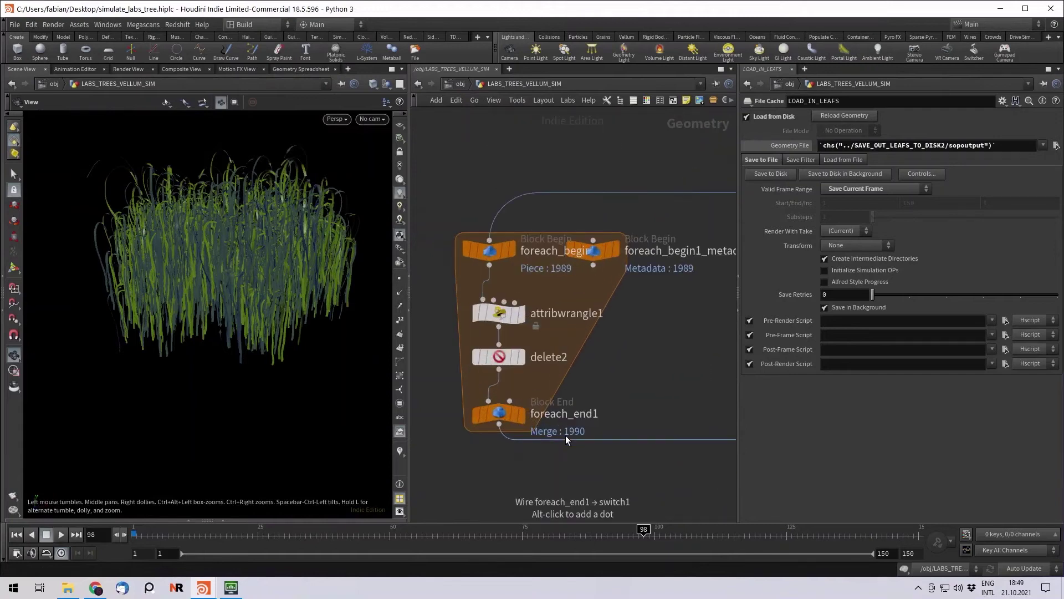
scroll(599, 410, "down", 5)
scroll(607, 369, "up", 2)
left_click(653, 412)
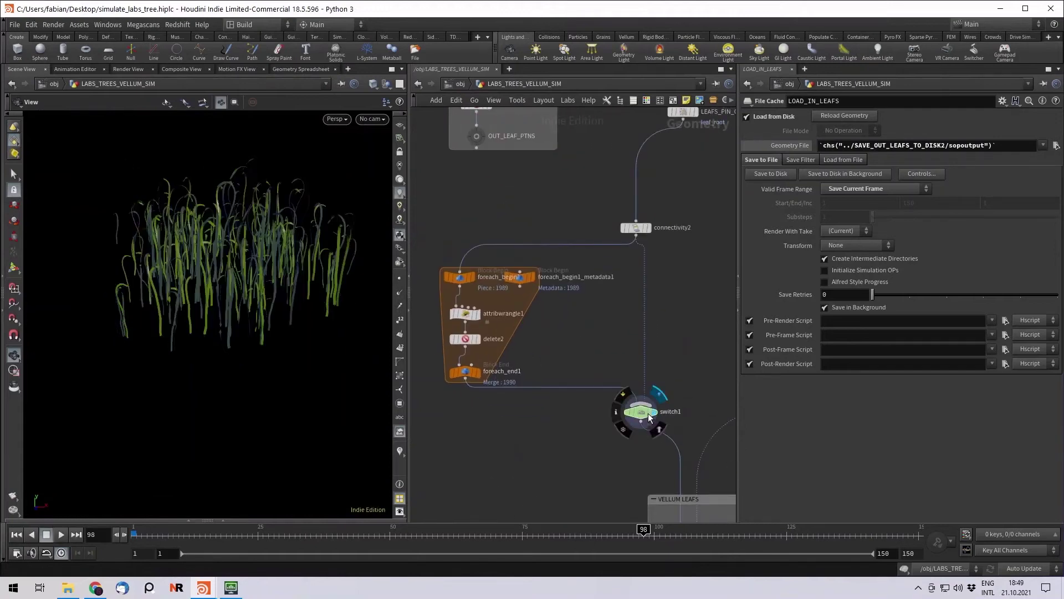
left_click(644, 416)
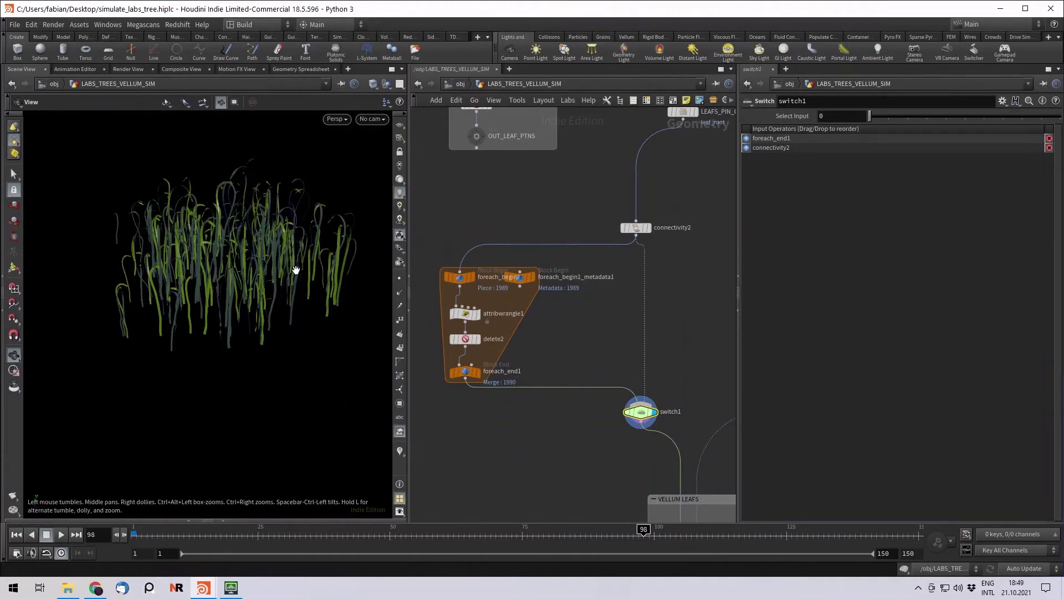
Step: Find LEAFS_PIN_GRP upstream of connectivity2, display its grouped leaf points, and open its parameters
scroll(557, 368, "down", 6)
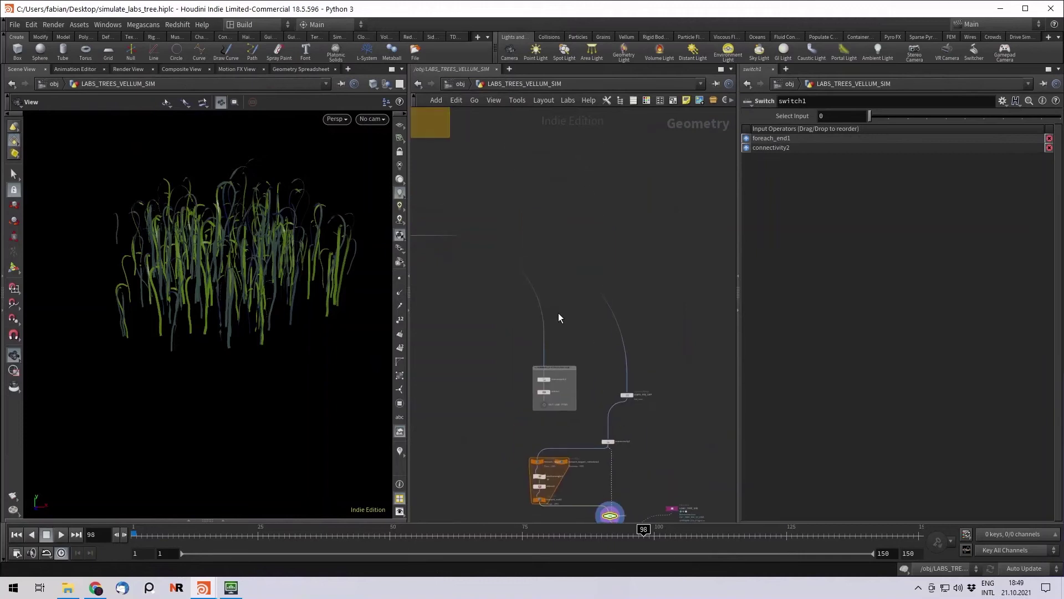
middle_click_drag(475, 306, 402, 243)
scroll(572, 331, "up", 6)
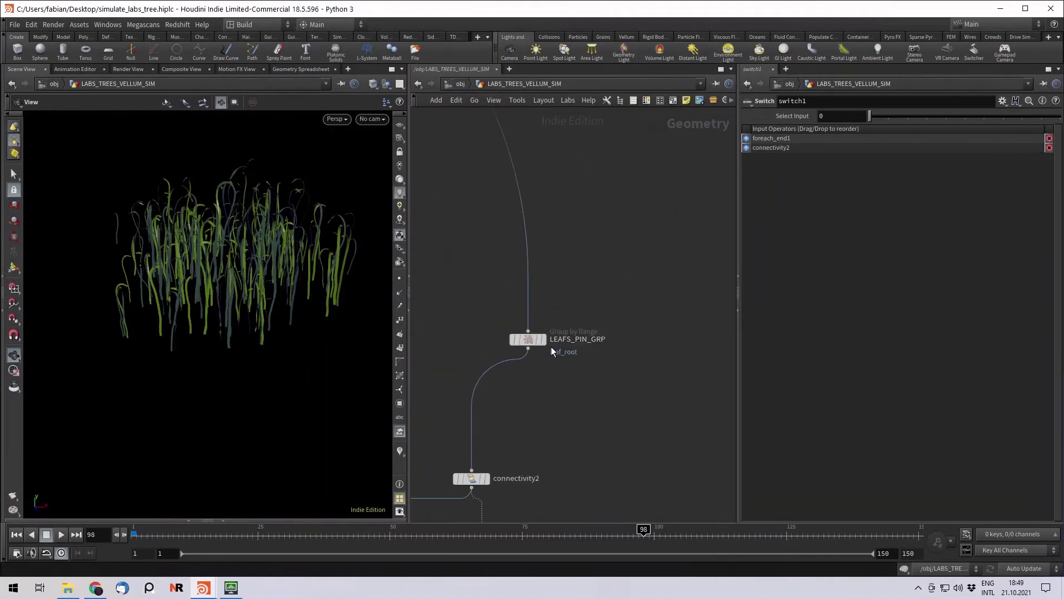
left_click(545, 339)
left_click(530, 341)
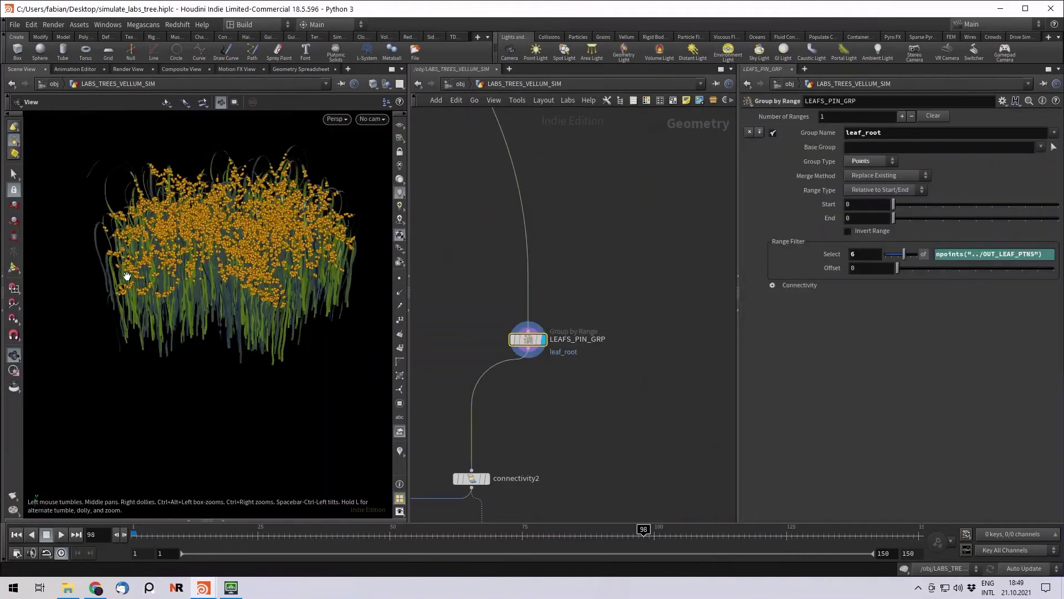
Step: Examine the highlighted leaf_root points on the individual leaves up close from several angles
right_click_drag(127, 275, 207, 264)
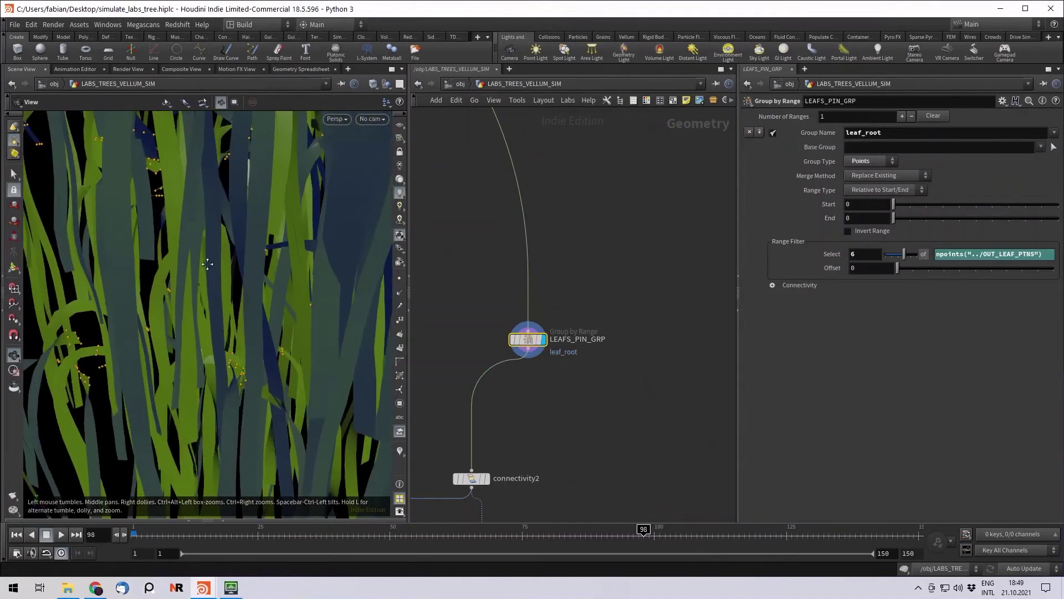
middle_click_drag(208, 264, 275, 248)
left_click_drag(276, 247, 287, 267)
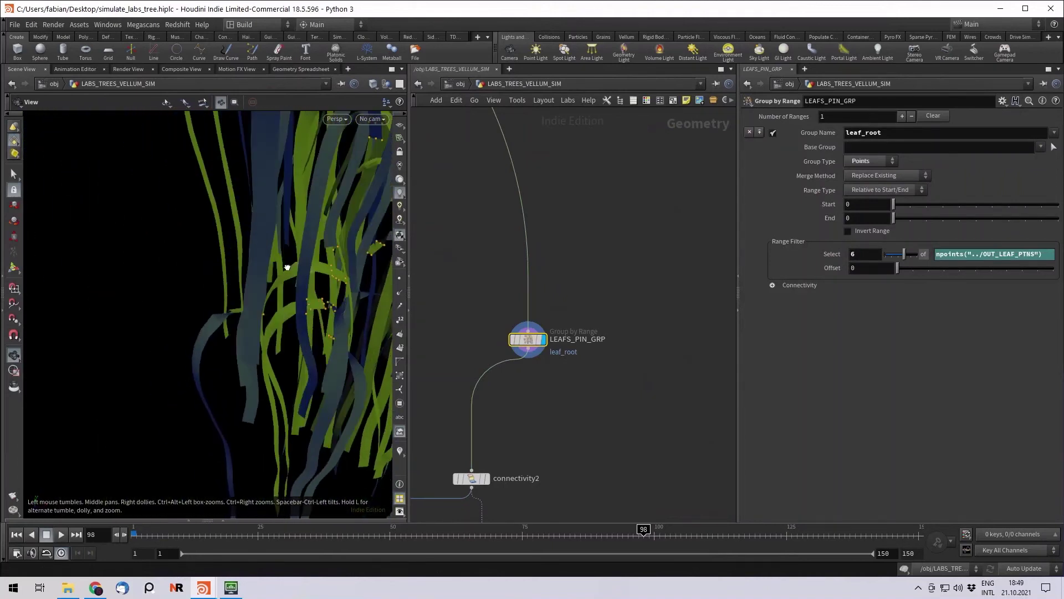
right_click_drag(287, 267, 354, 282)
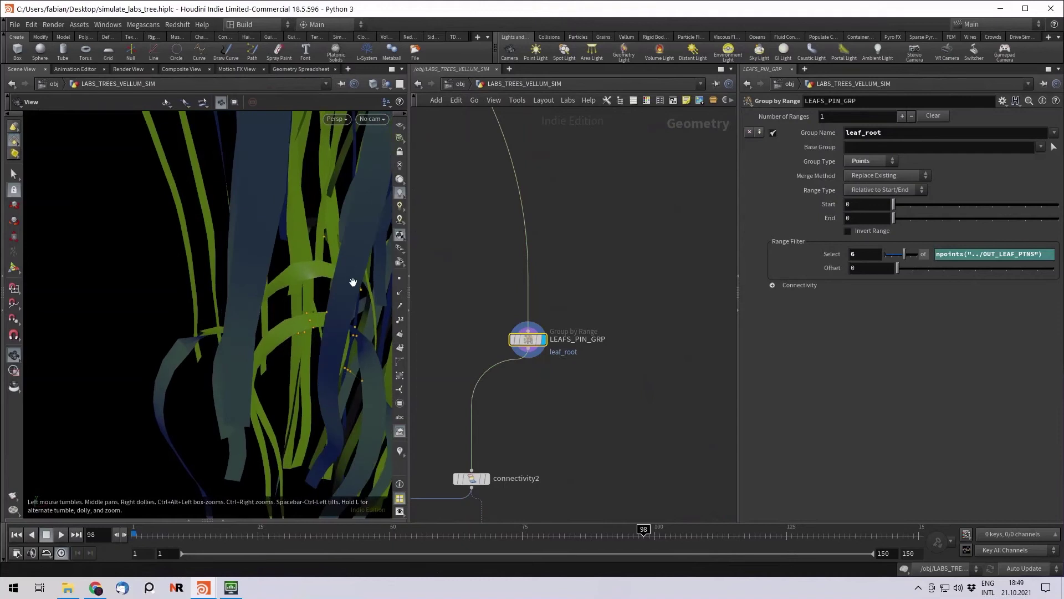
mouse_move(353, 283)
middle_mouse_down()
mouse_move(299, 276)
mouse_move(317, 278)
middle_mouse_up()
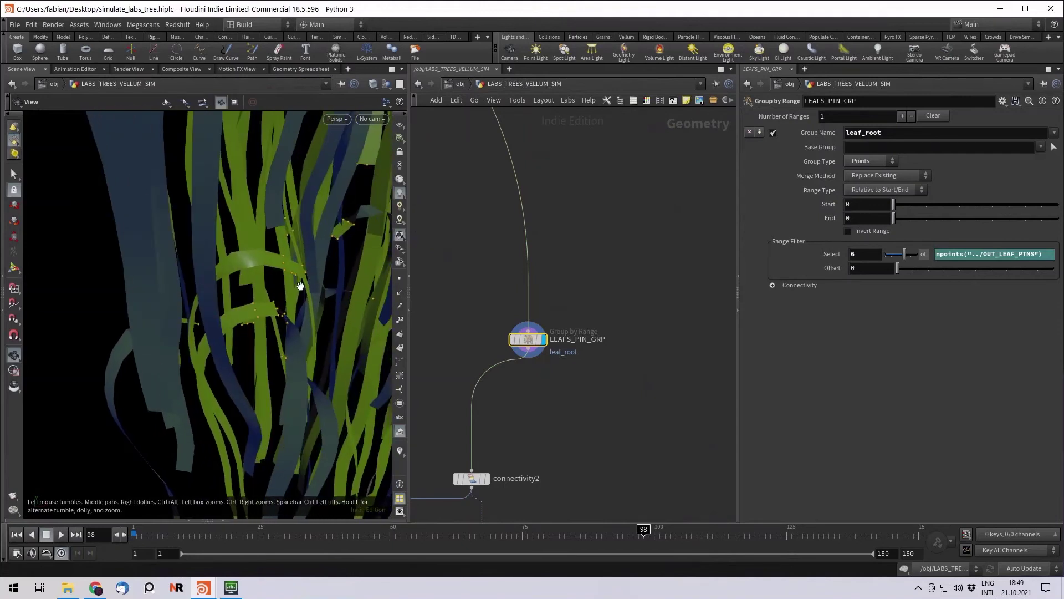
right_click_drag(307, 280, 366, 295)
Step: Move the connectivity2 node directly beneath LEAFS_PIN_GRP in the network
middle_click_drag(553, 416, 592, 360)
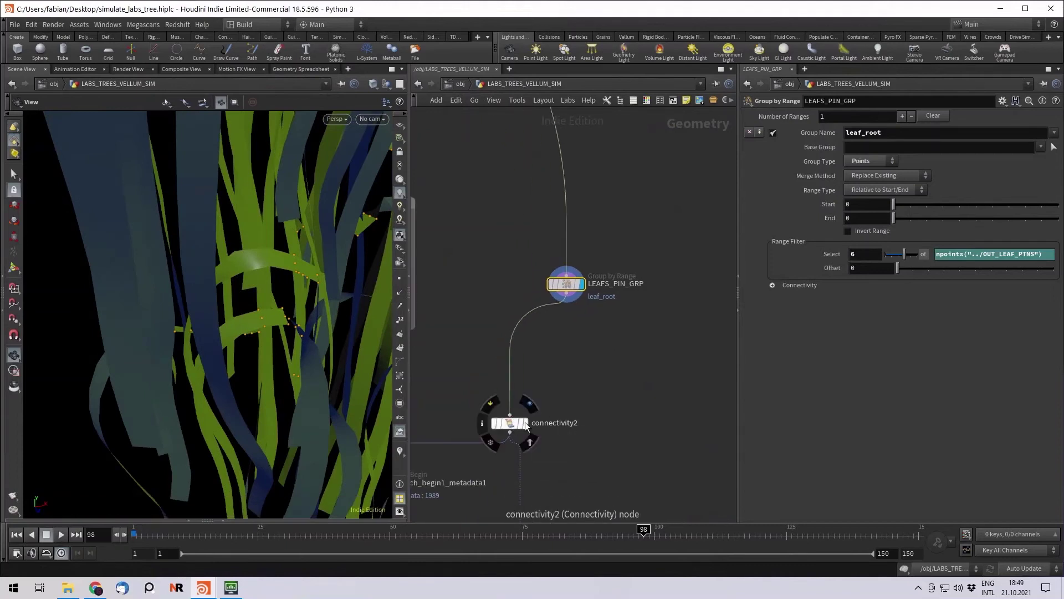
left_click_drag(518, 429, 574, 370)
scroll(613, 369, "down", 5)
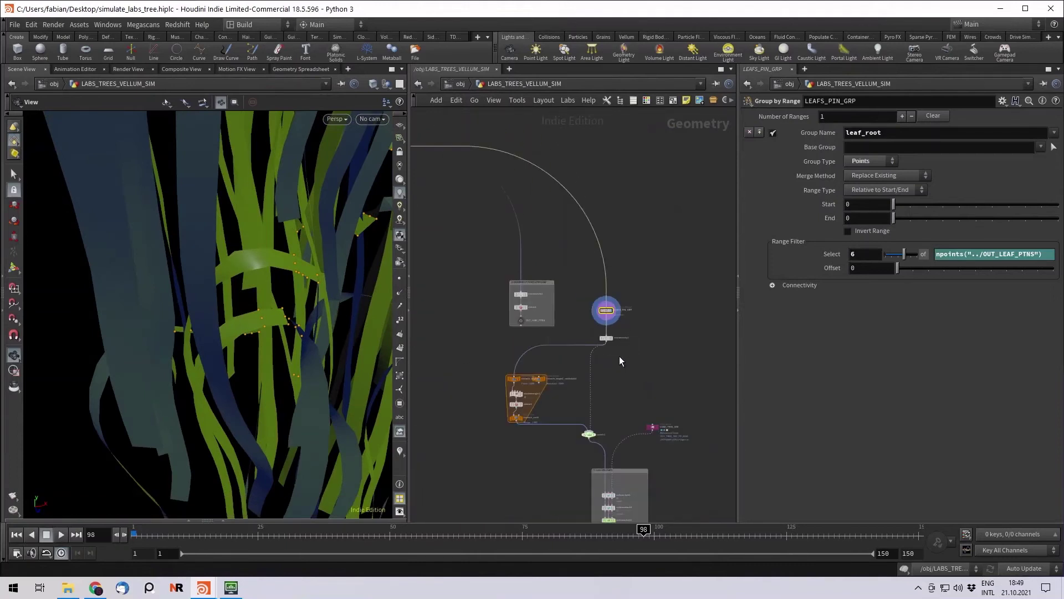
scroll(612, 334, "up", 4)
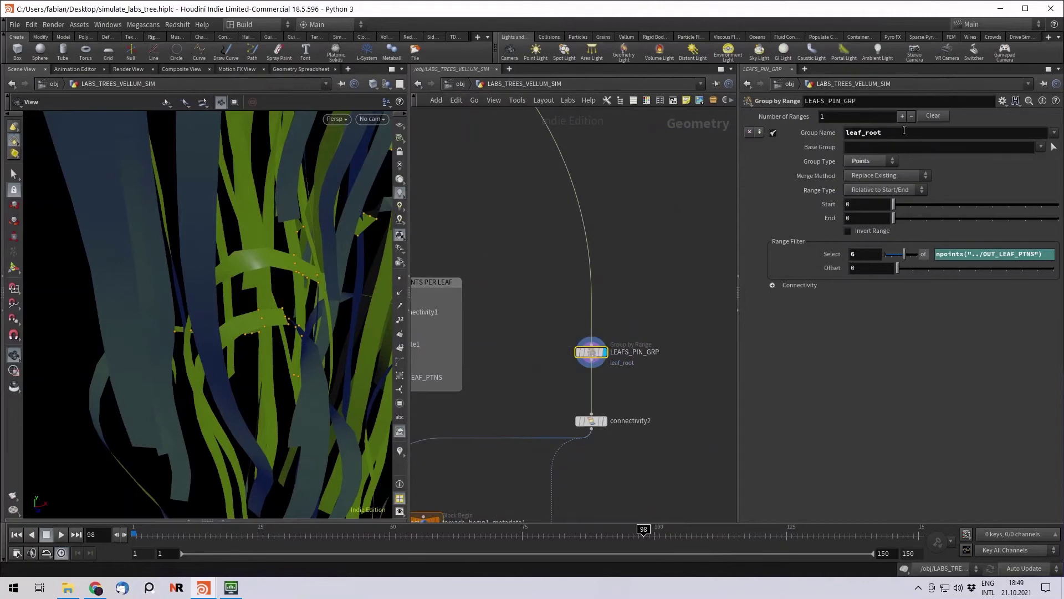
Step: Review LEAFS_PIN_GRP's group name and range filter selection, and show the evaluated value of the OUT_LEAF_PTNS expression
double_click(864, 133)
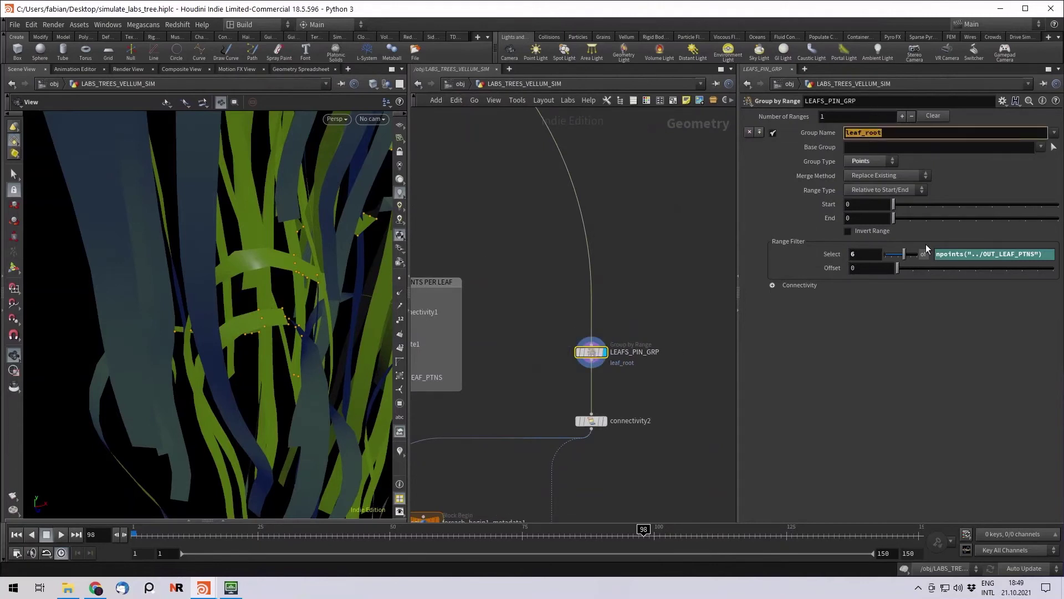
double_click(856, 254)
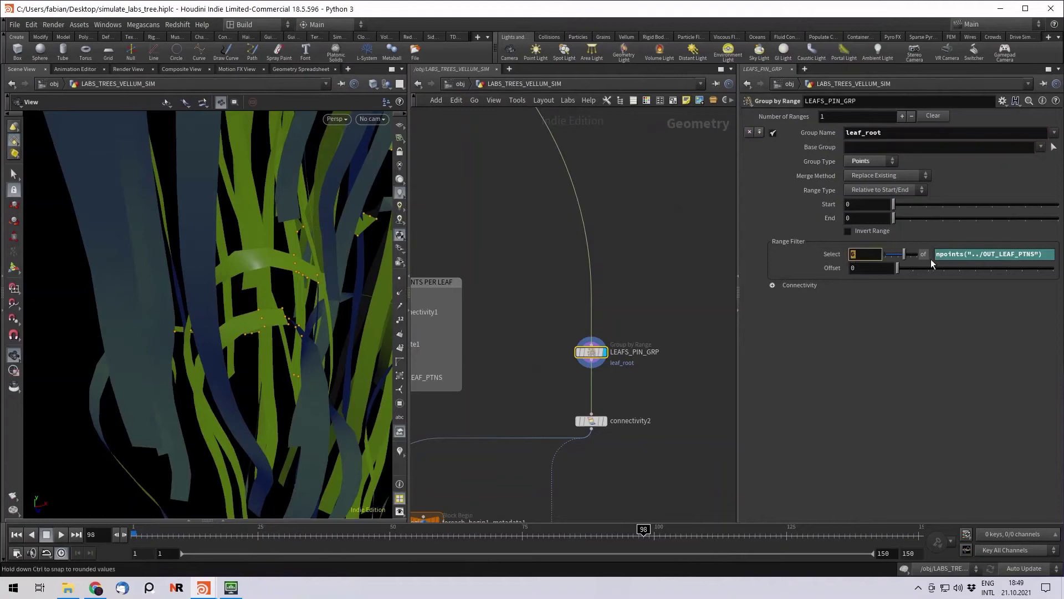
left_click(926, 253)
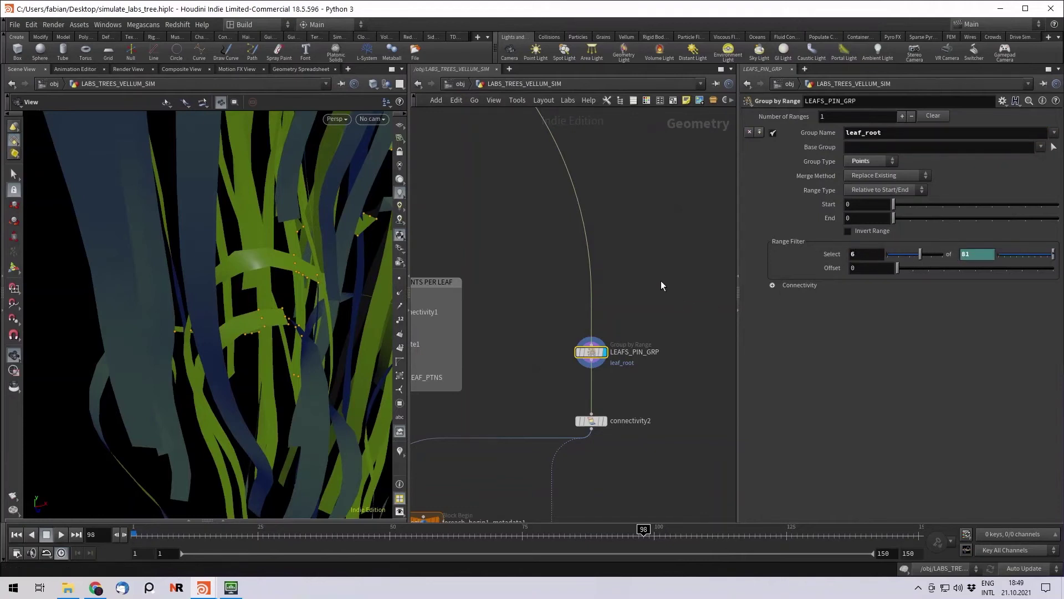
Step: Display OUT_LEAF_PTNS in the NUMBER OF POINTS PER LEAF network box and frame the single leaf
middle_click_drag(543, 313, 638, 279)
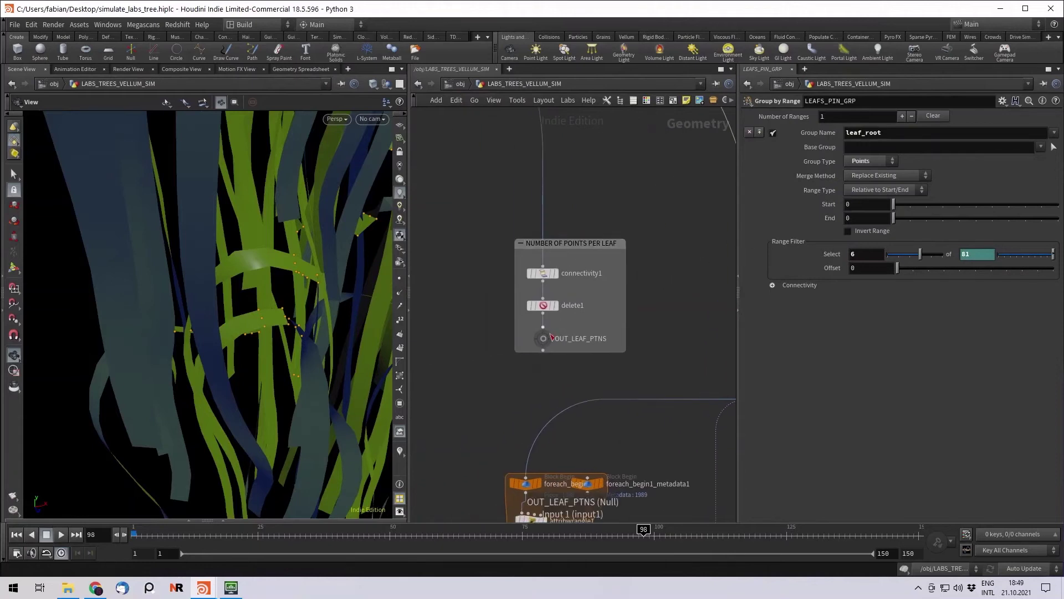
left_click(542, 339)
key("f")
left_click_drag(249, 225, 105, 200)
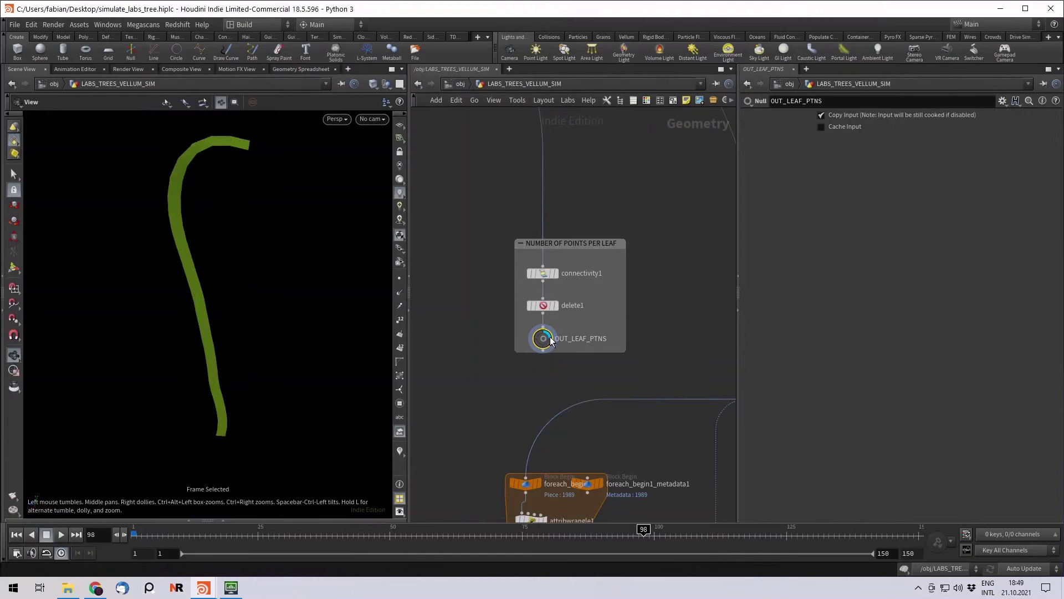
scroll(557, 327, "down", 5)
scroll(554, 326, "up", 5)
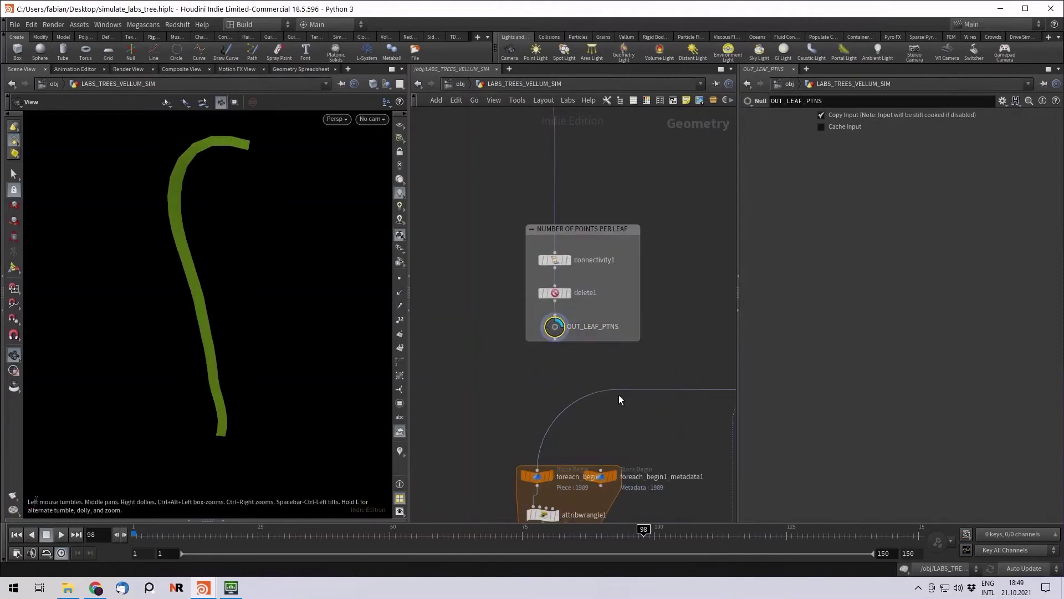
Step: Display LEAFS_PIN_GRP again and show the range filter's npoints expression referencing OUT_LEAF_PTNS
middle_click_drag(619, 399, 442, 311)
scroll(612, 286, "up", 3)
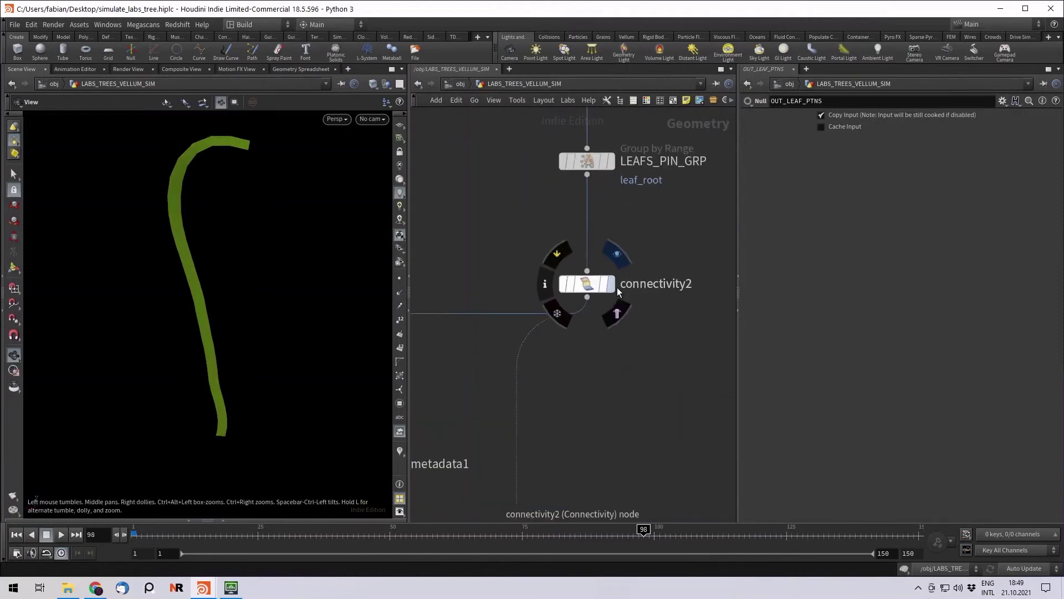
left_click(612, 163)
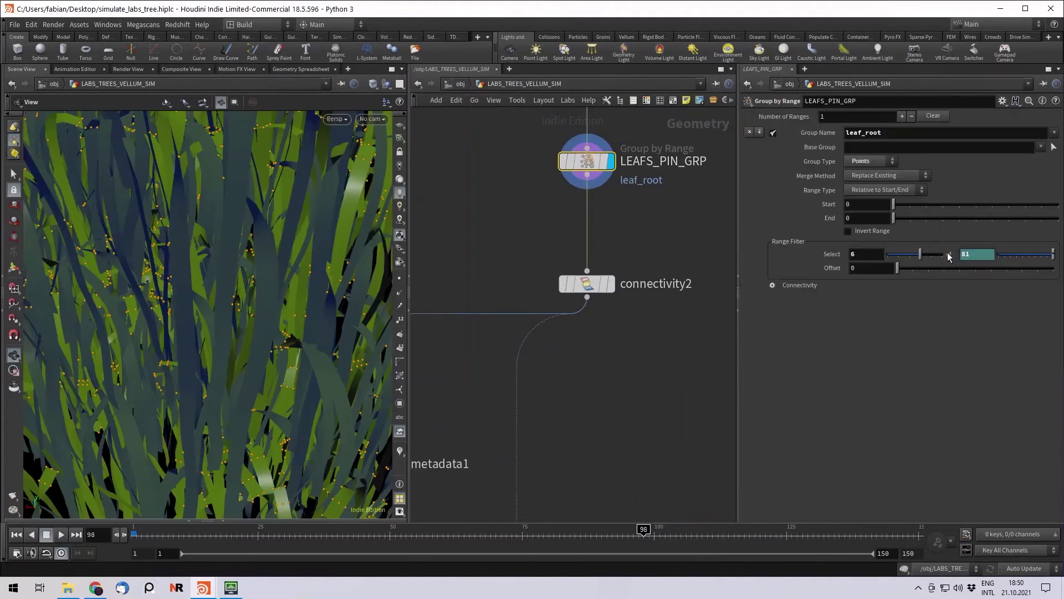
left_click(988, 256)
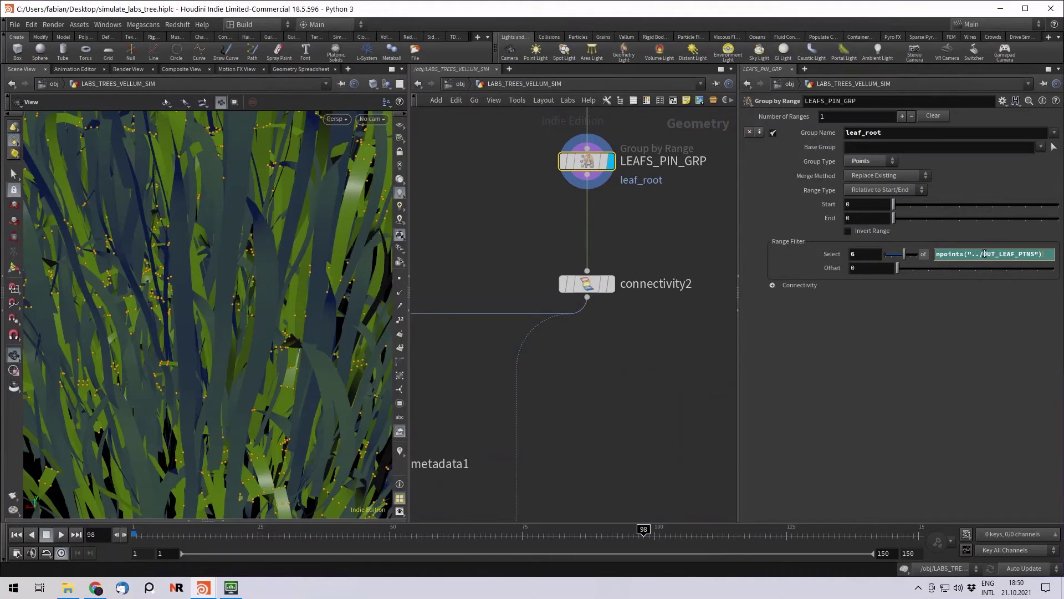
Step: Review where the points-per-leaf network box sits beside LEAFS_PIN_GRP, and switch the range filter expression back to its evaluated value
scroll(623, 240, "down", 5)
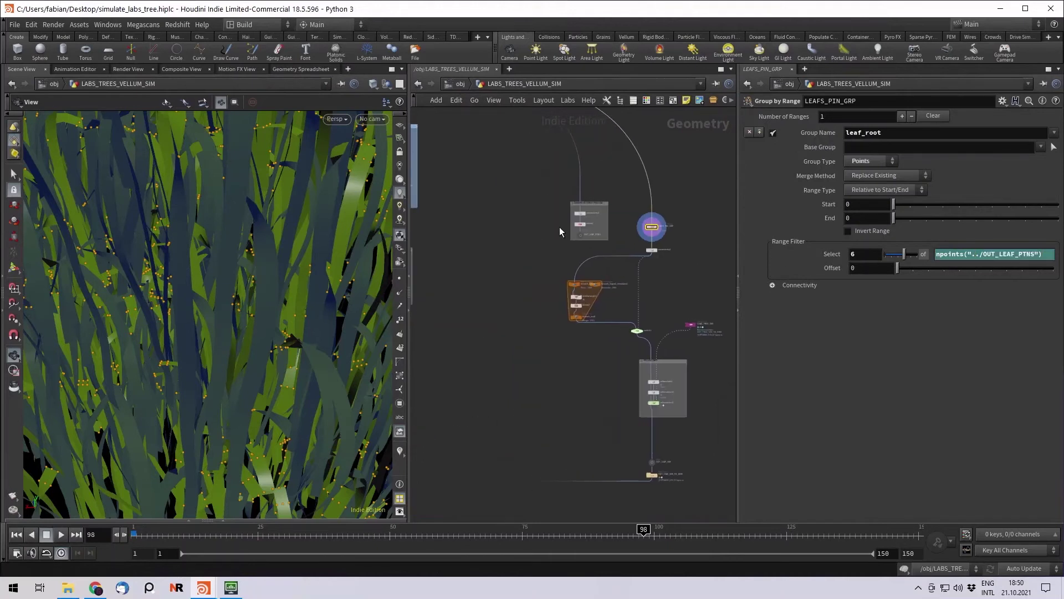
middle_click_drag(559, 275, 530, 261)
scroll(642, 236, "up", 3)
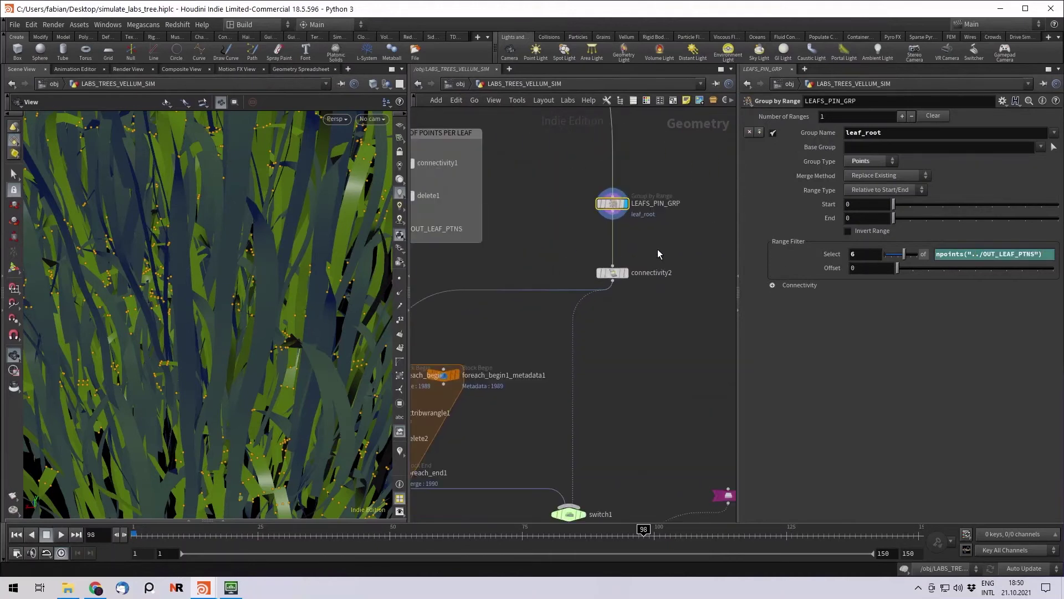
left_click(973, 254)
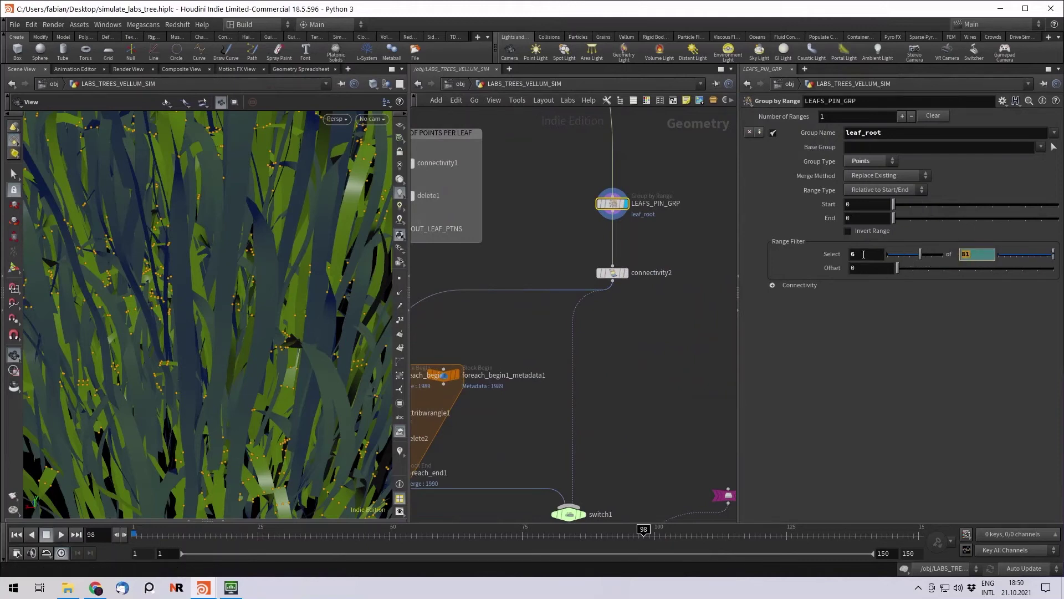
Step: Examine the leaf_root points across the whole set of leaves
left_click_drag(161, 274, 220, 237)
right_click_drag(220, 237, 254, 245)
left_click_drag(255, 244, 135, 221)
right_click_drag(135, 221, 116, 219)
left_click_drag(117, 219, 110, 219)
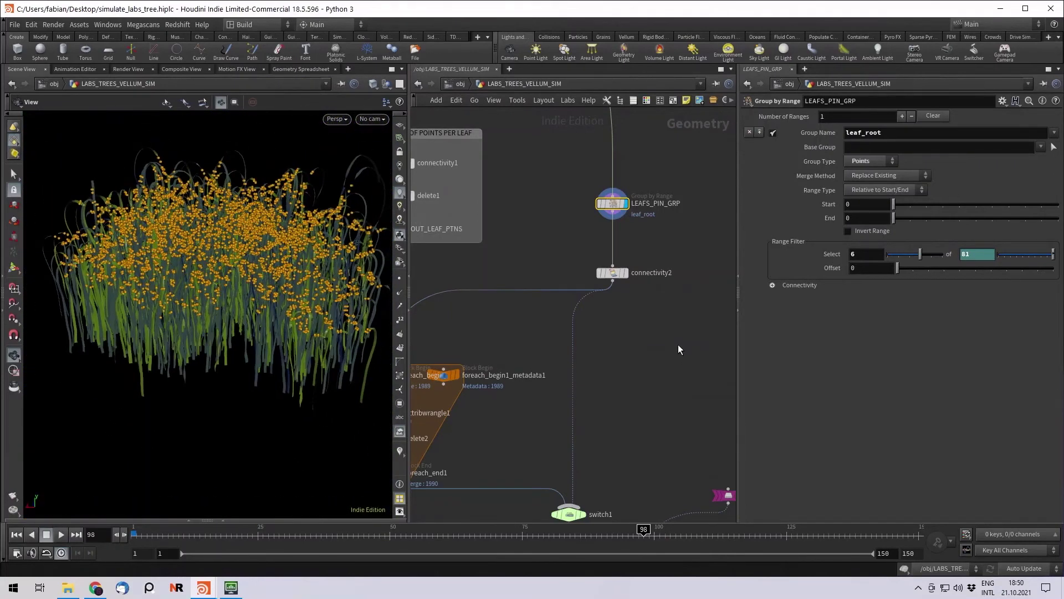
Step: Follow the network down from connectivity2 and display the reduced set of leaves at switch1
scroll(649, 369, "down", 3)
middle_click_drag(649, 369, 660, 288)
scroll(634, 337, "up", 5)
left_click(619, 338)
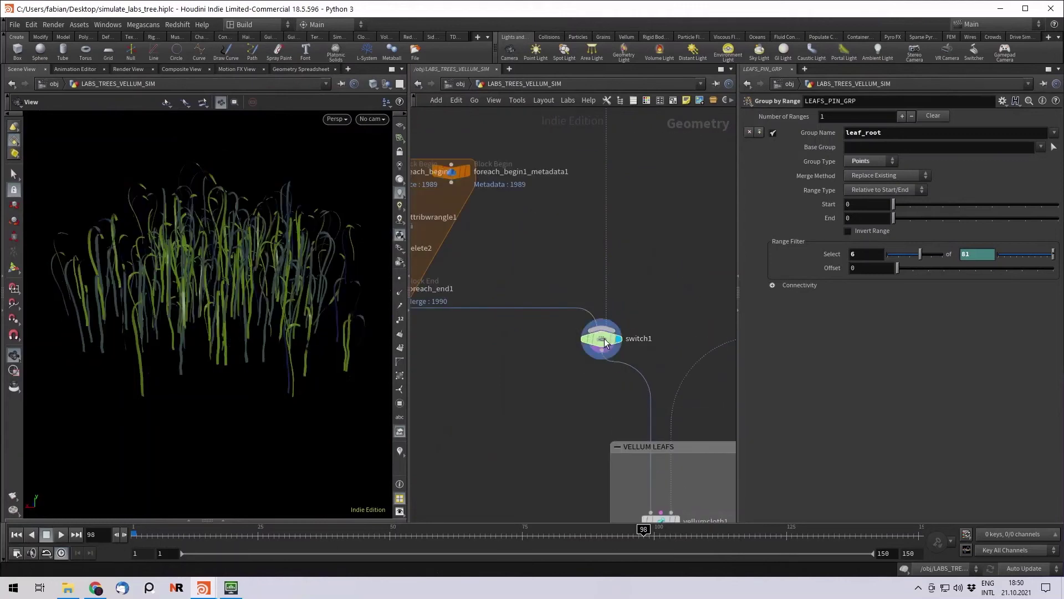
Step: Locate the LOAD_TREE_SIM file cache above the VELLUM LEAFS network box, display it, and open its parameters
middle_click_drag(677, 336, 587, 218)
scroll(605, 241, "down", 3)
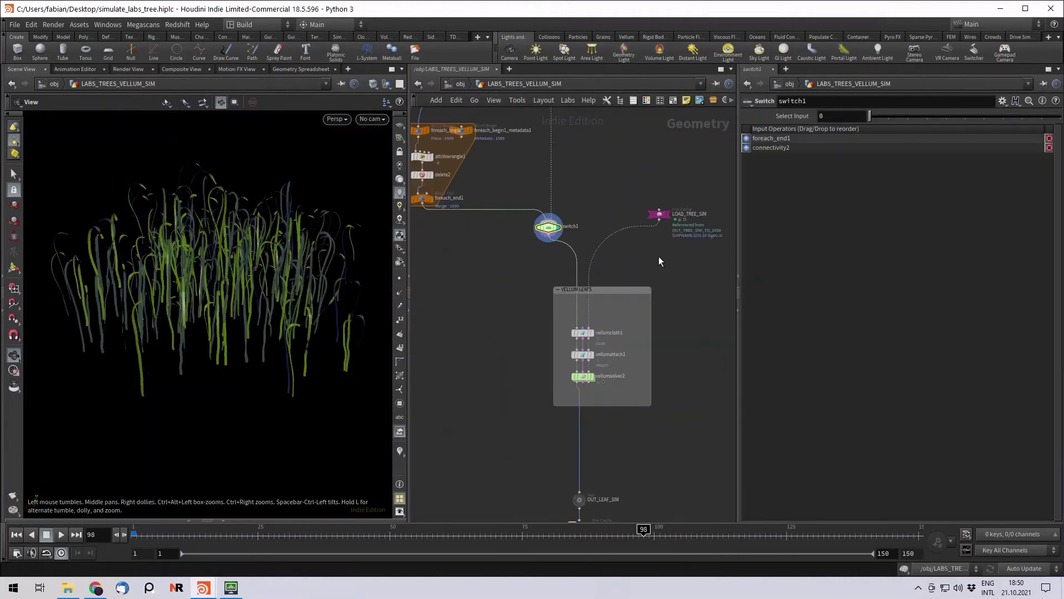
scroll(650, 268, "up", 1)
scroll(664, 203, "up", 2)
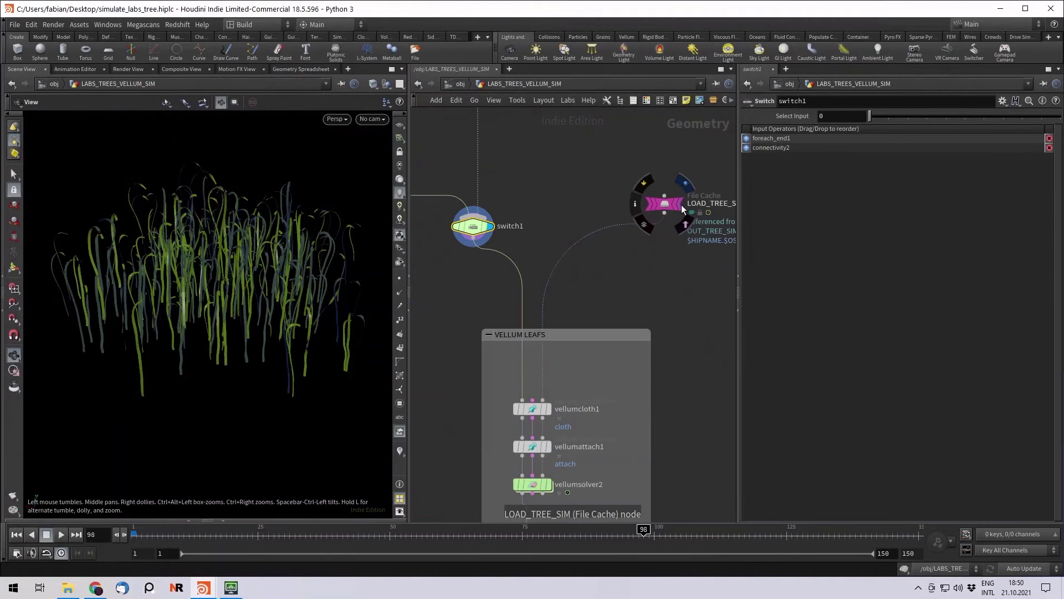
left_click(680, 204)
left_click(656, 204)
Step: Display vellumcloth1 in the VELLUM LEAFS network box, and examine the leaves' cloth constraints and the Edge Length Scale parameter
middle_click_drag(631, 297, 630, 220)
scroll(580, 331, "up", 2)
left_click(560, 327)
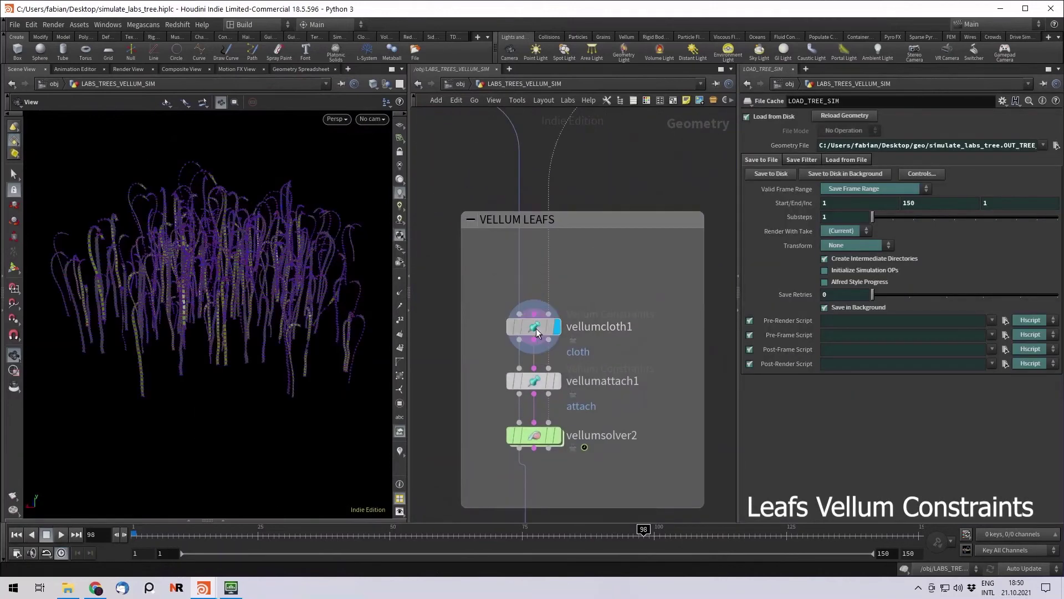
scroll(205, 316, "up", 4)
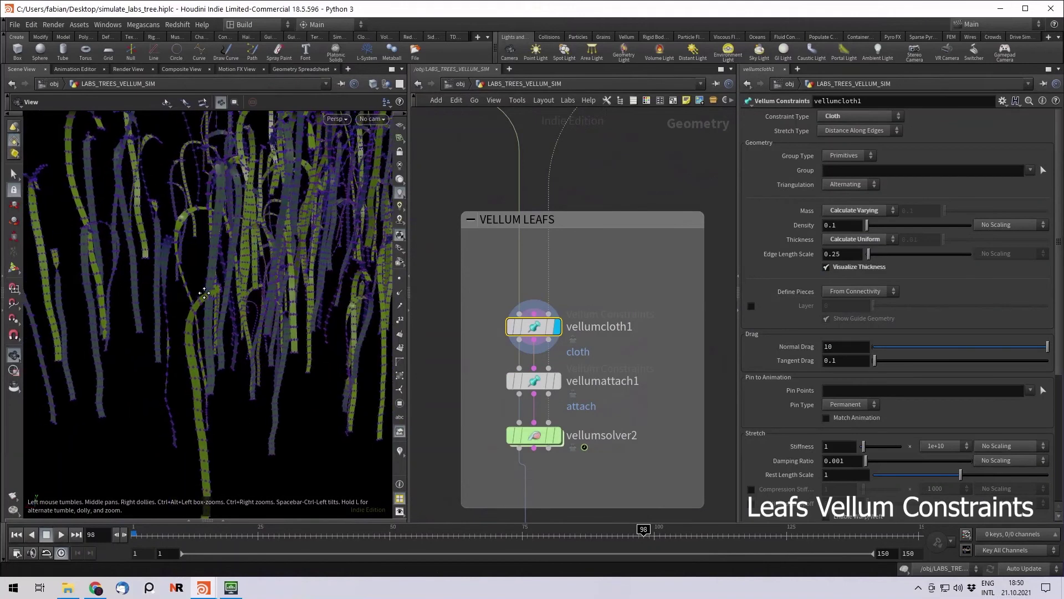
scroll(299, 267, "up", 3)
scroll(299, 267, "up", 5)
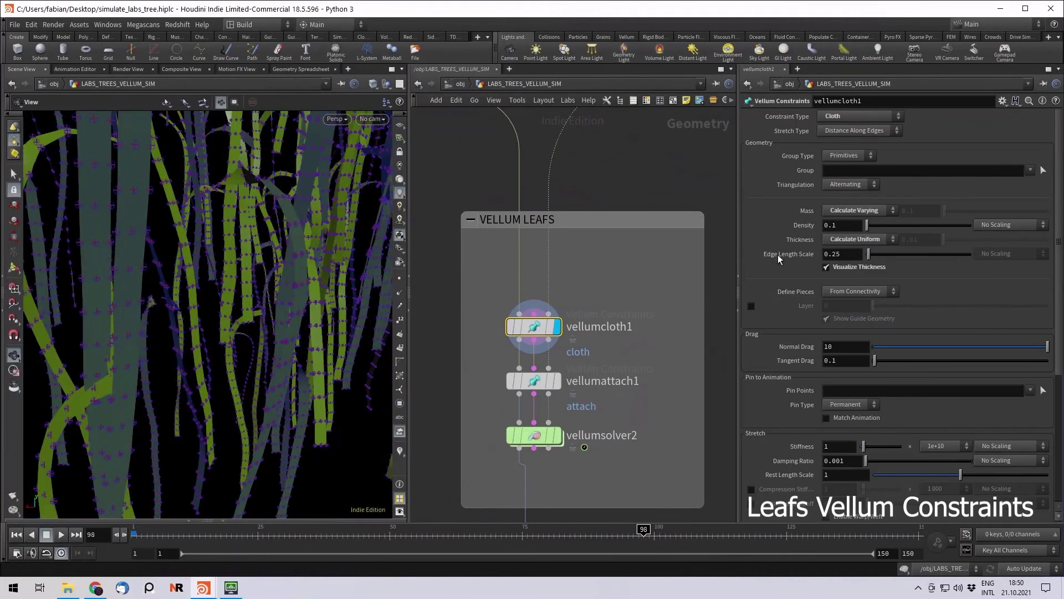
key("Tab")
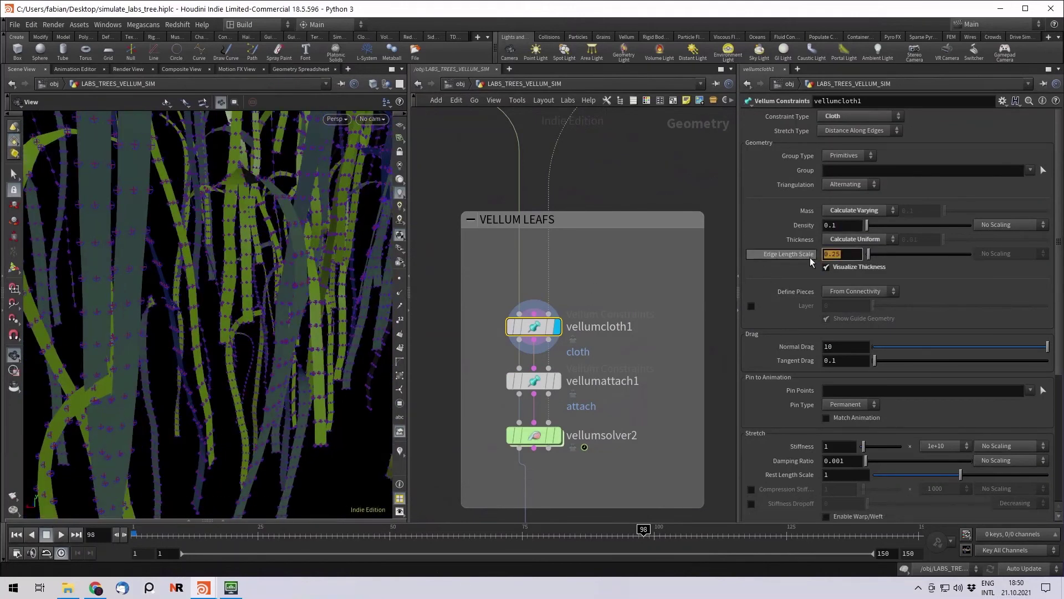
Step: Turn off Visualize Thickness on vellumcloth1 and examine all the leaves without the thickness display
left_click(826, 266)
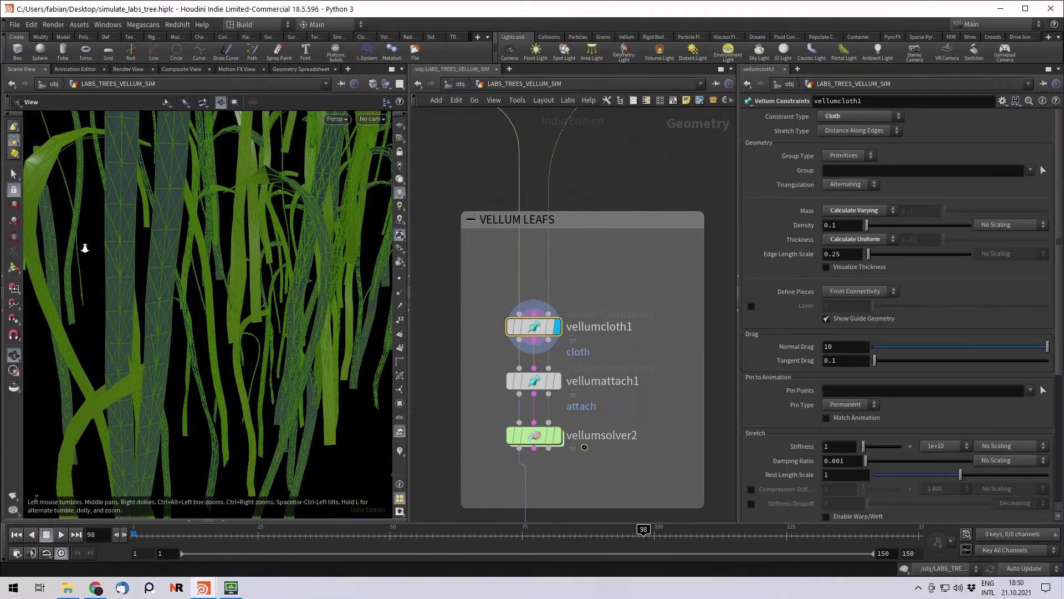
scroll(178, 261, "down", 10)
middle_click_drag(178, 271, 220, 270)
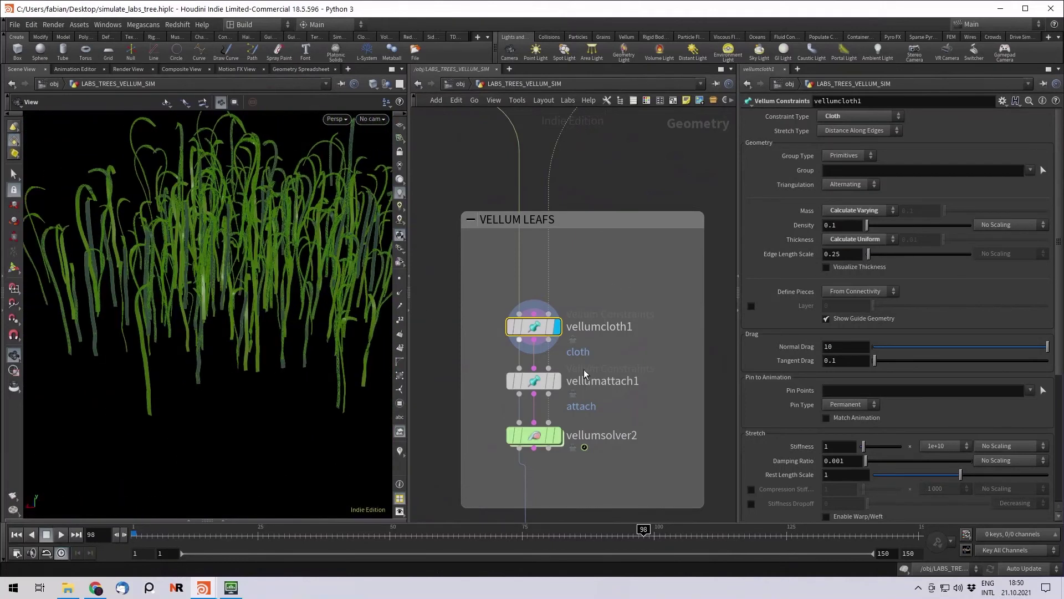
Step: Display vellumattach1 with its parameters and examine the attach constraints between the leaf roots and the branches up close
left_click(555, 381)
left_click(534, 382)
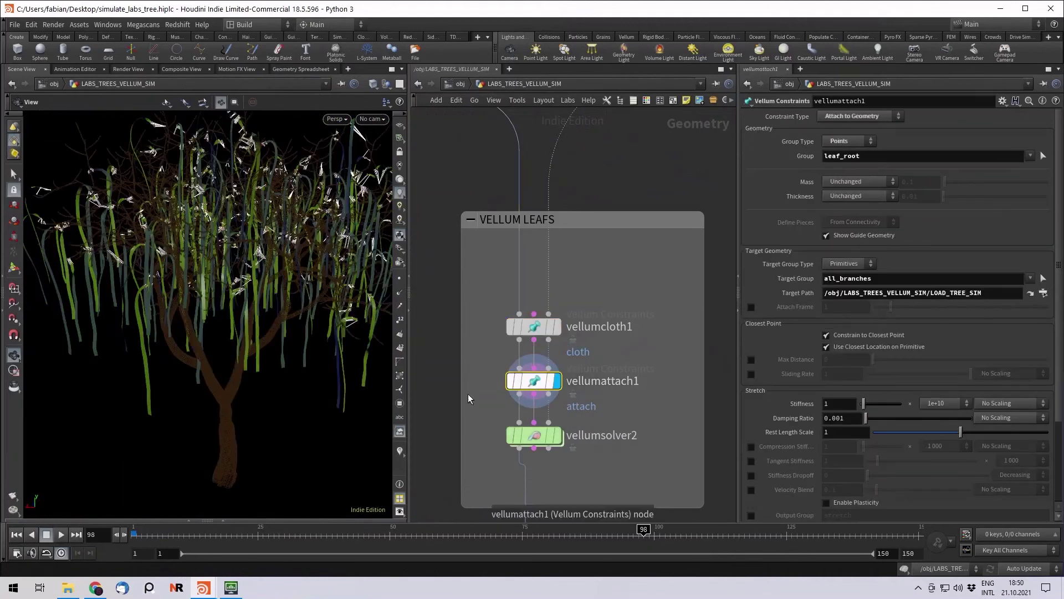
scroll(325, 299, "up", 5)
scroll(326, 300, "up", 5)
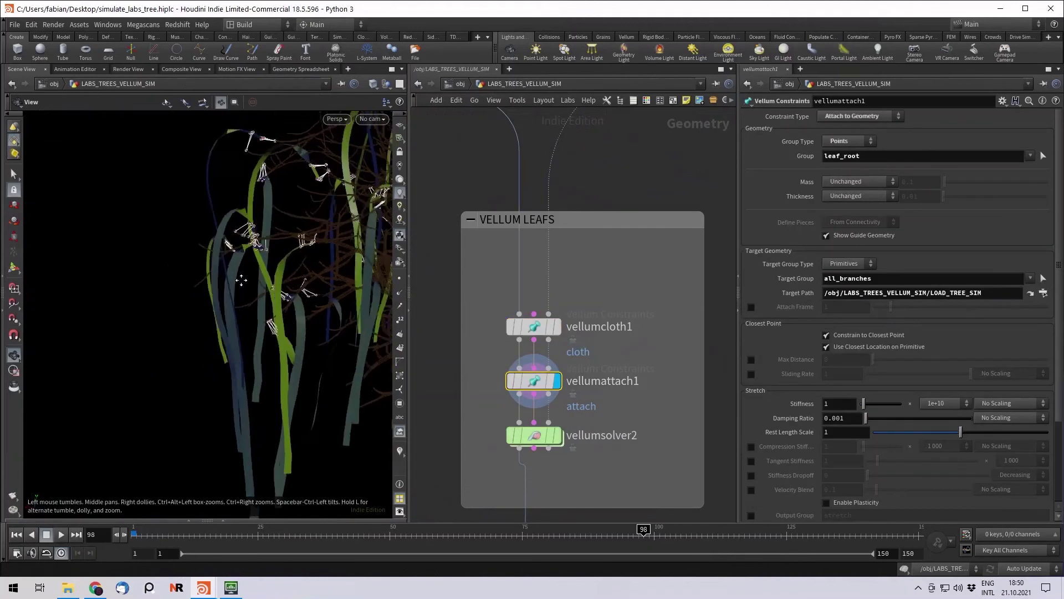
mouse_move(535, 382)
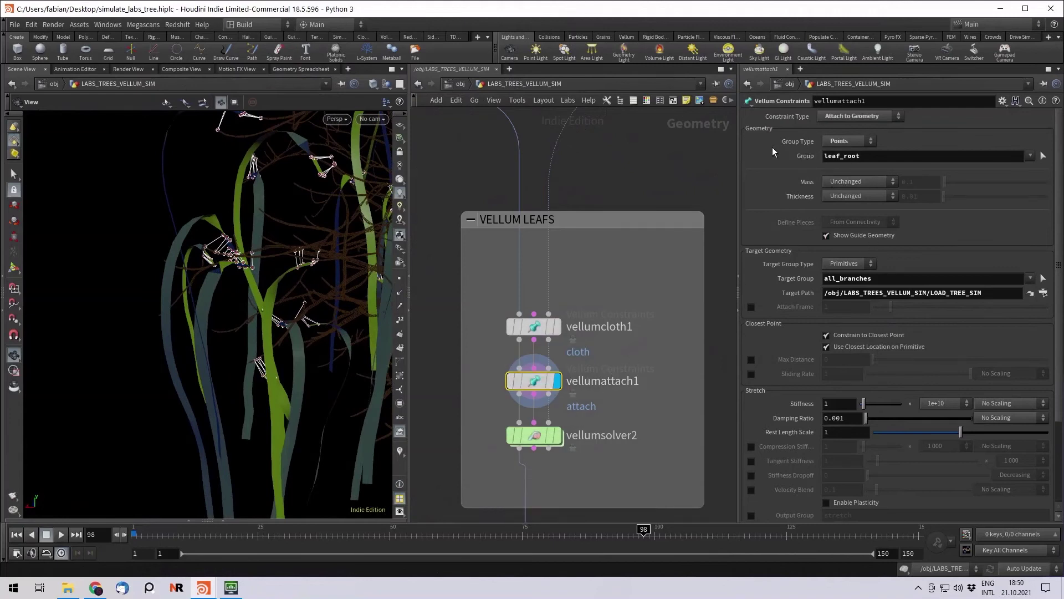
Step: Examine vellumattach1's Group, Target Group and Target Path, and locate the LOAD_TREE_SIM file cache that the path refers to
double_click(862, 157)
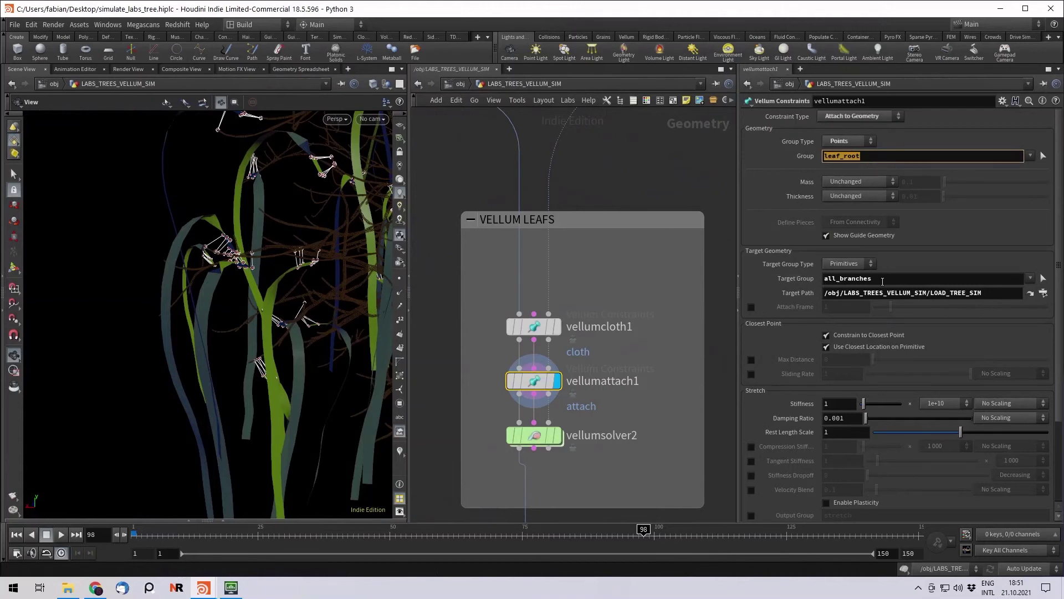
double_click(846, 279)
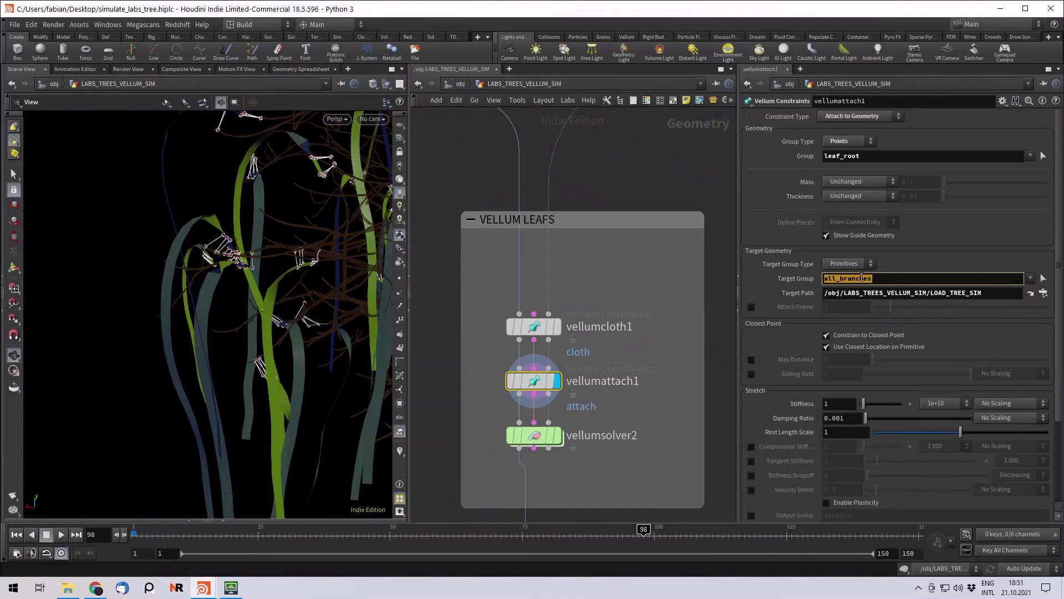
left_click(997, 294)
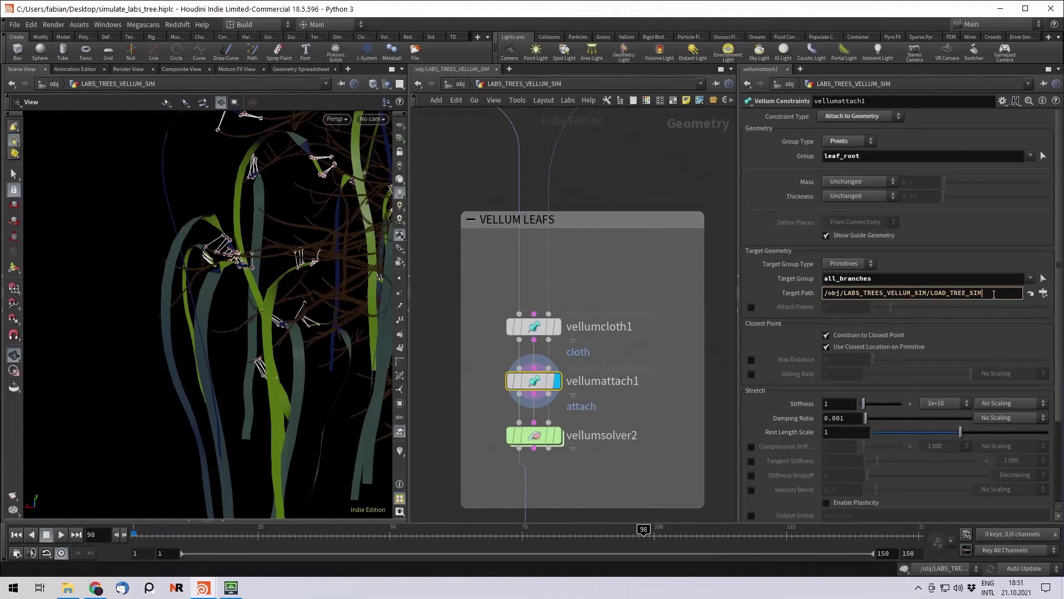
left_click_drag(873, 290, 789, 289)
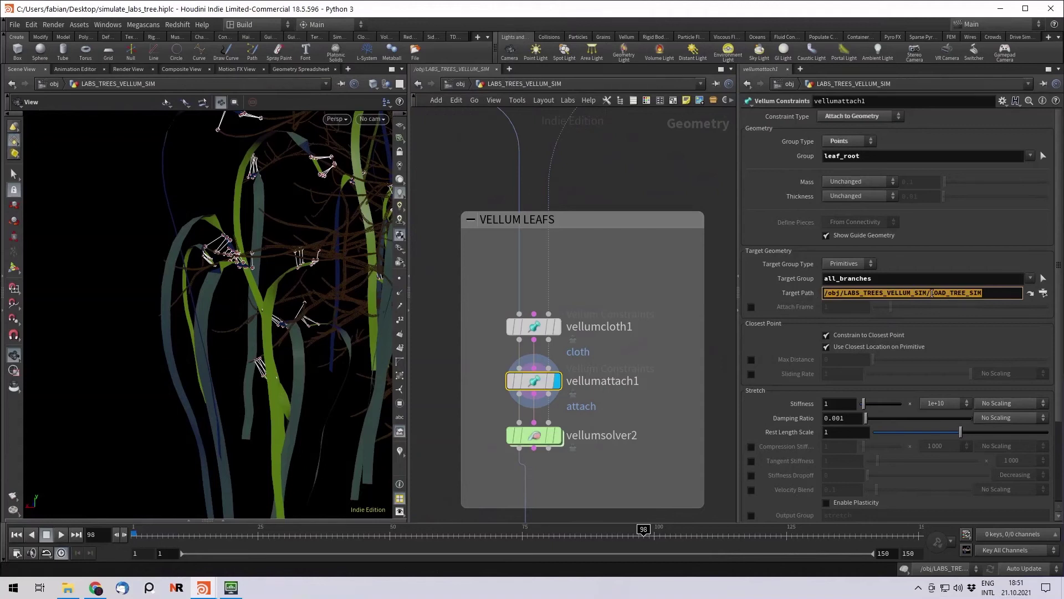
left_click(932, 294)
middle_click_drag(663, 164, 554, 271)
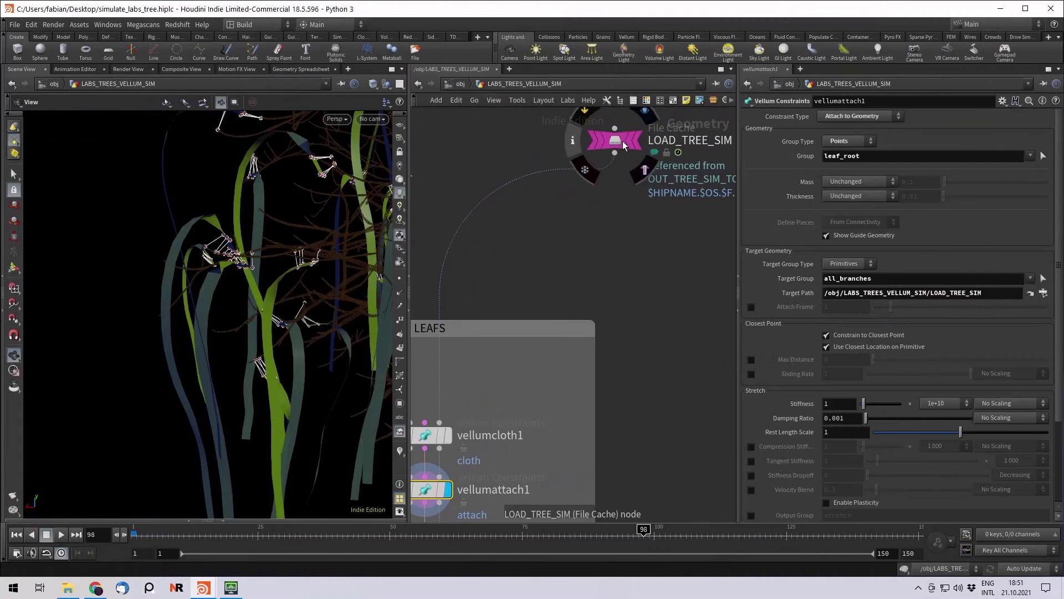
middle_click_drag(561, 234, 668, 169)
scroll(881, 265, "down", 2)
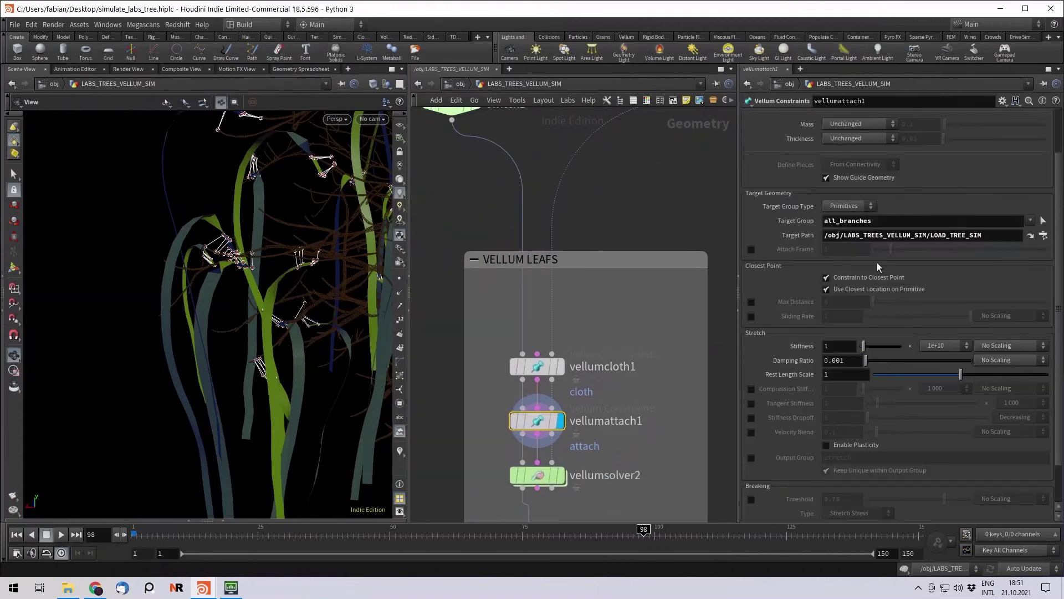
Step: Examine the Closest Point options and the Stretch Stiffness value of vellumattach1
scroll(815, 278, "down", 1)
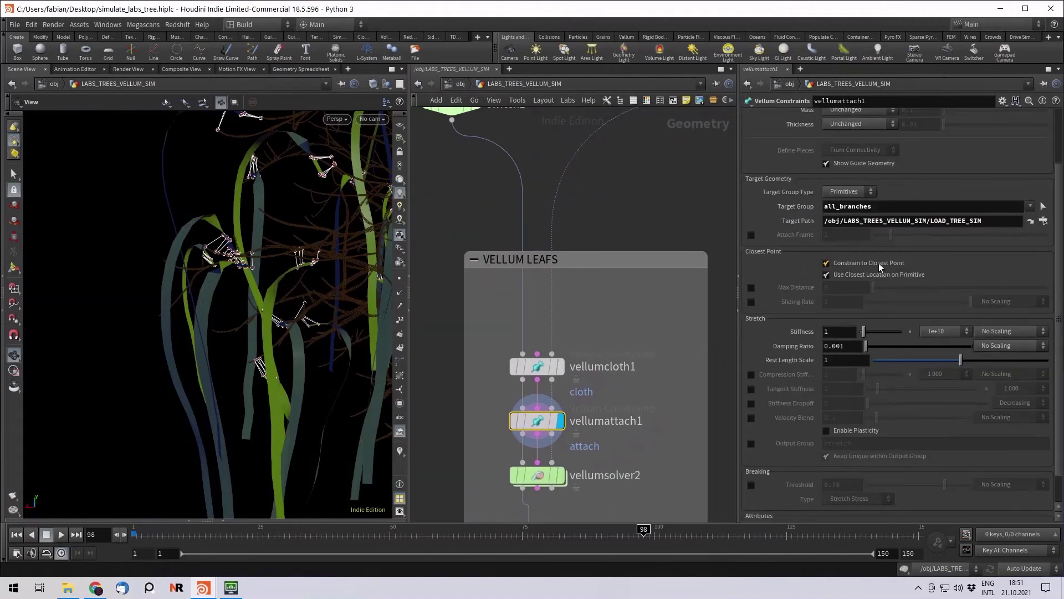
scroll(794, 268, "down", 2)
left_click_drag(834, 298, 789, 298)
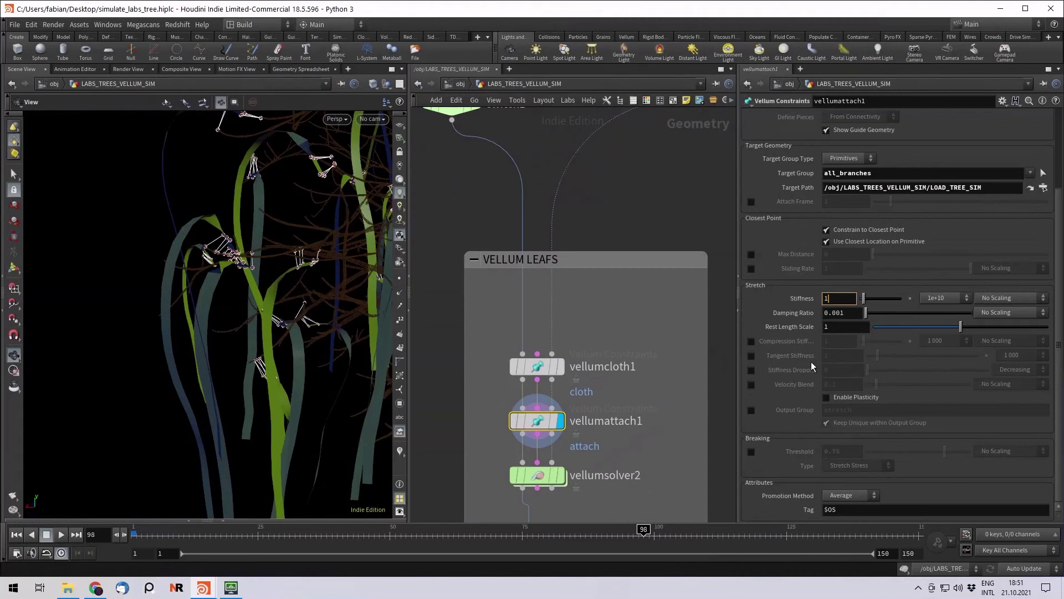
Step: Open the parameters of vellumsolver2, inspect the popwind1 wind force inside its forces network, and return to LABS_TREES_VELLUM_SIM
middle_click_drag(678, 325, 687, 270)
scroll(669, 354, "down", 2)
left_click(568, 374)
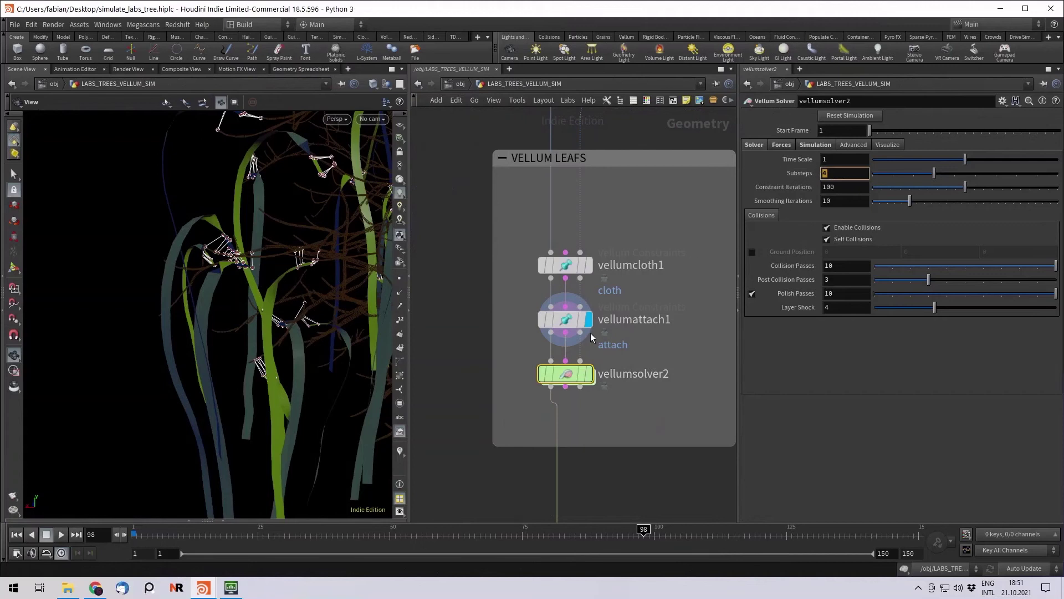
double_click(566, 375)
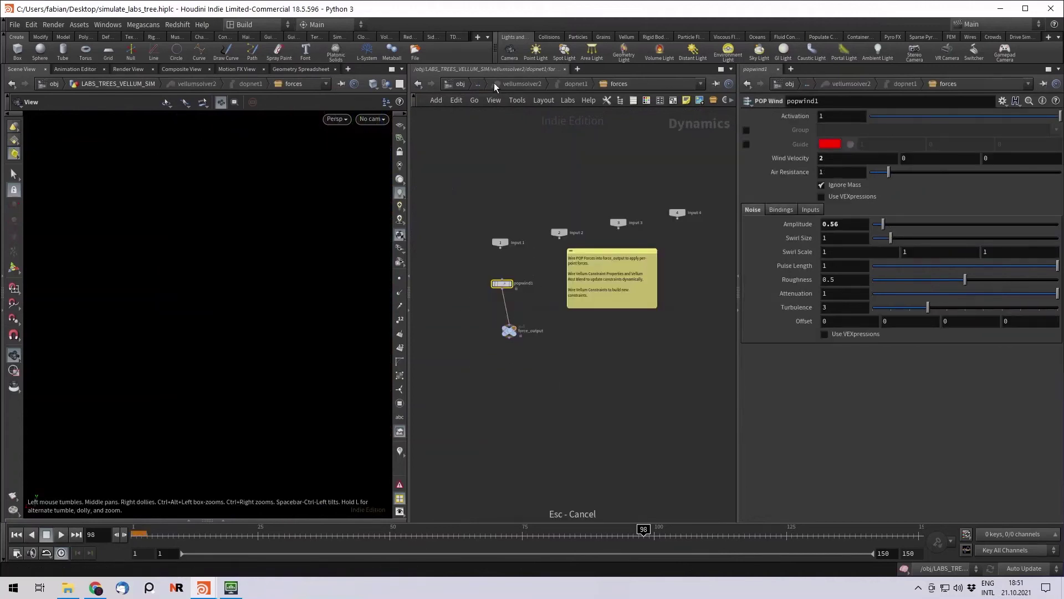
left_click(494, 82)
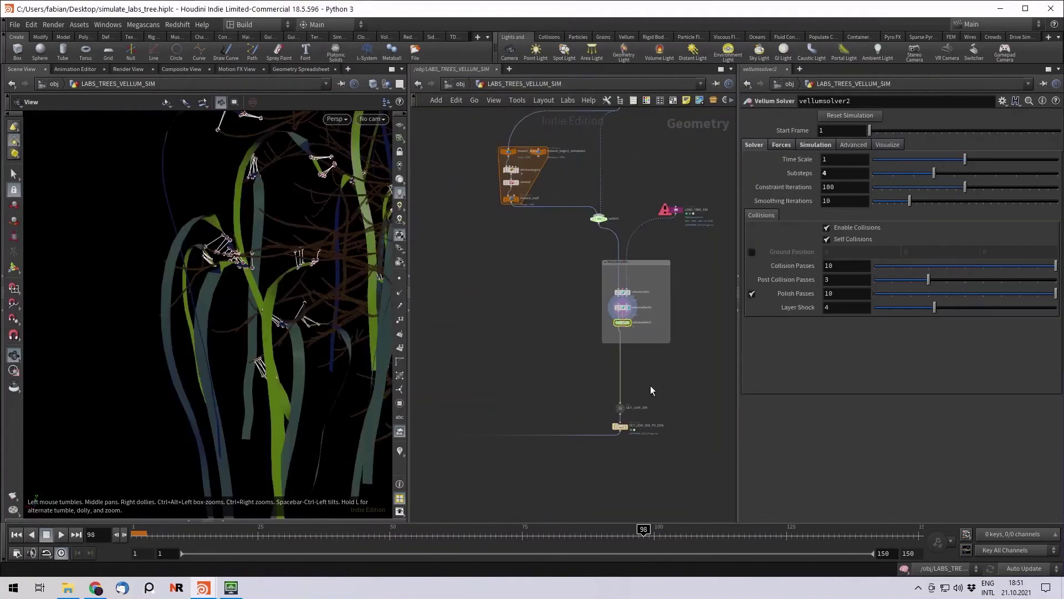
Step: Locate the OUT_LEAF_SIM_TO_DISK file cache below the VELLUM LEAFS box, display it, and open its parameters
middle_click_drag(633, 430, 634, 381)
scroll(634, 381, "down", 1)
scroll(650, 369, "up", 3)
left_click(613, 385)
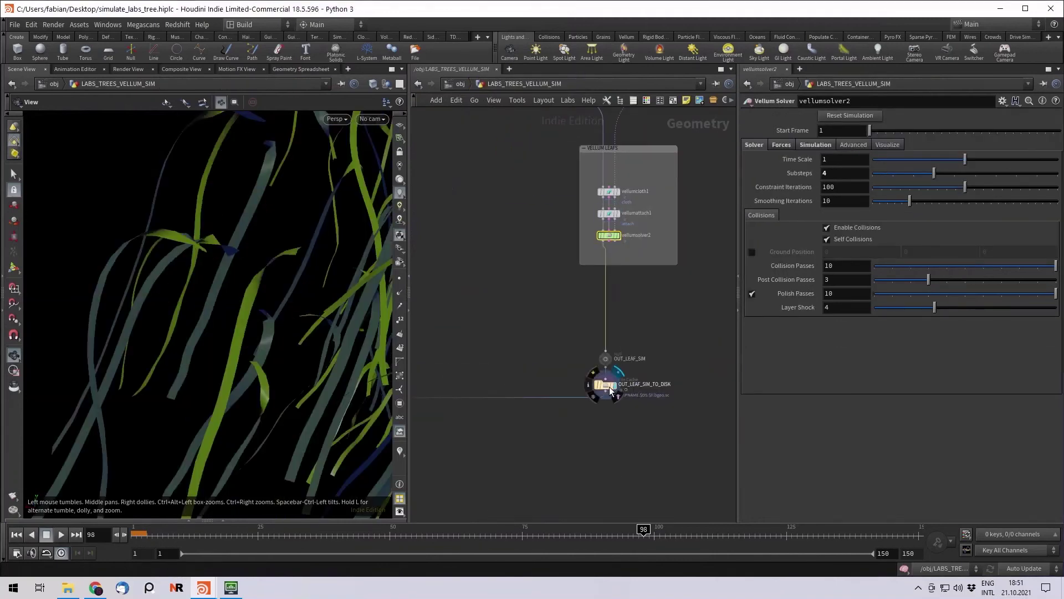
left_click(610, 387)
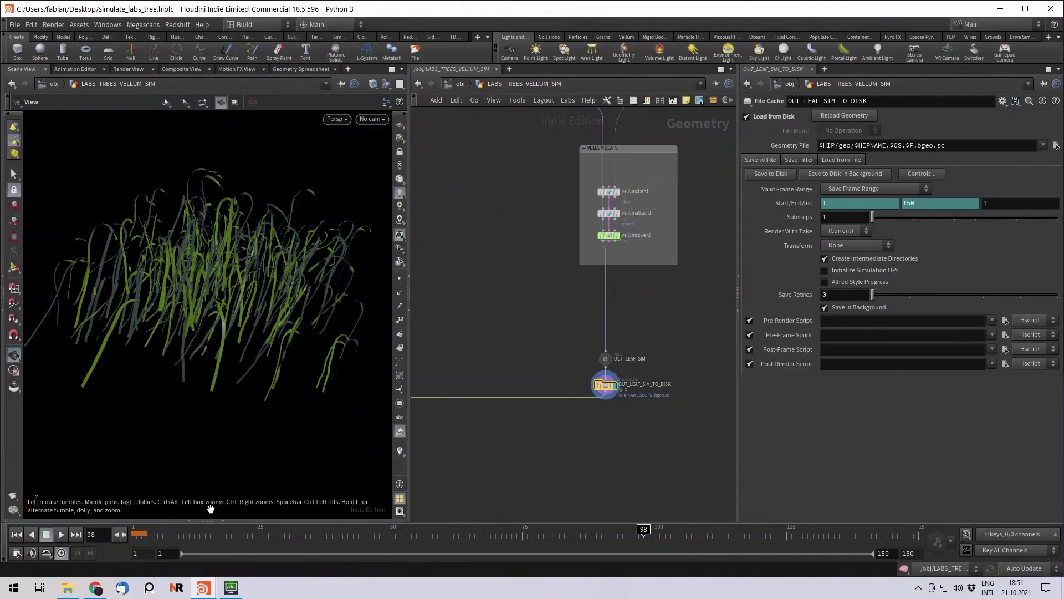
Step: Scrub through the timeline and play back the cached leaf simulation, stopping the playback after viewing the leaf motion
left_click_drag(162, 534, 548, 551)
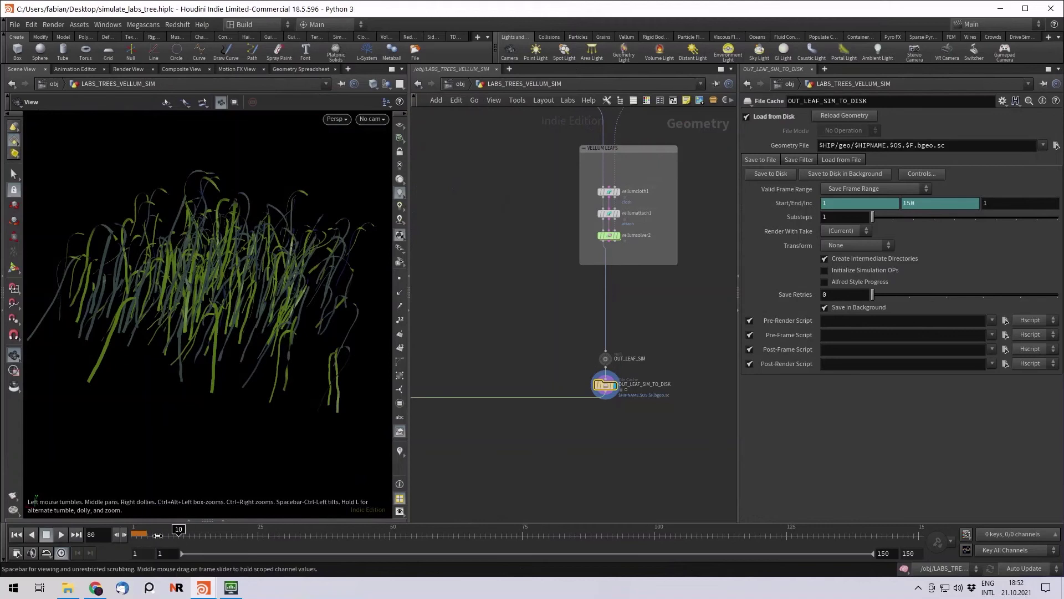
left_click_drag(137, 536, 178, 535)
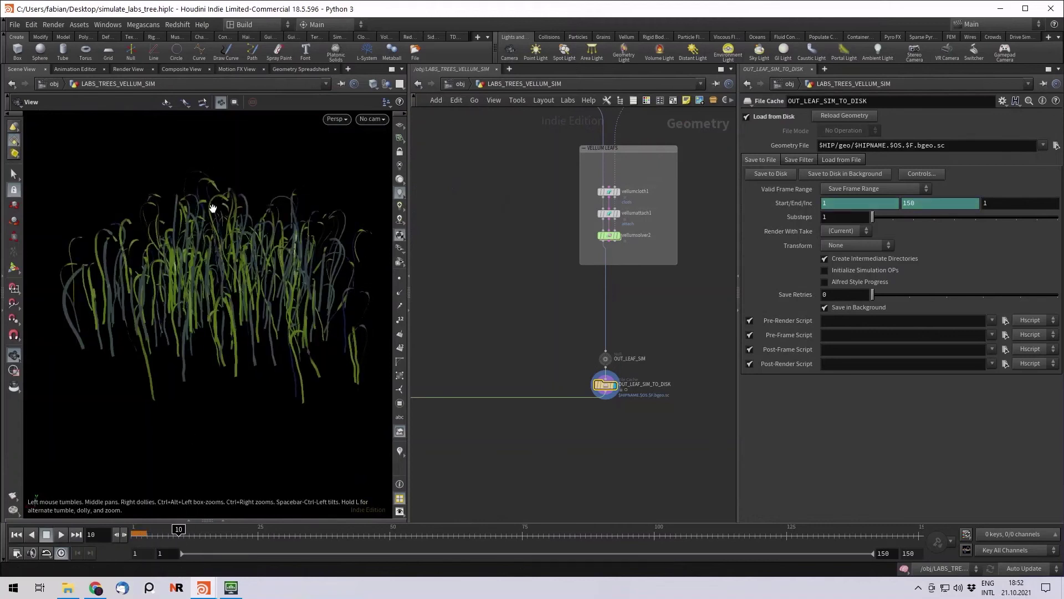
left_click(61, 534)
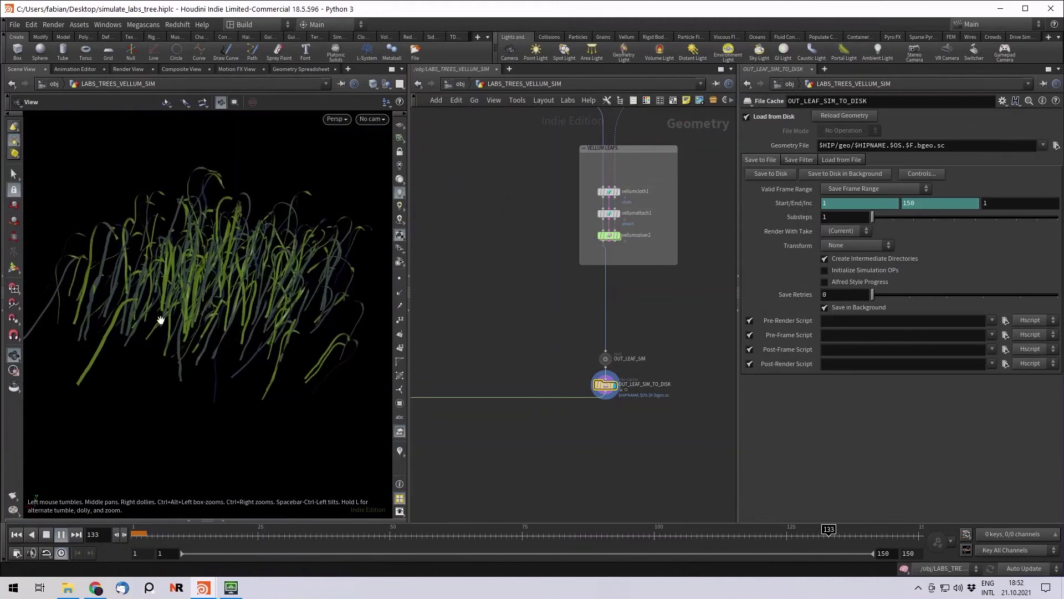
left_click(48, 537)
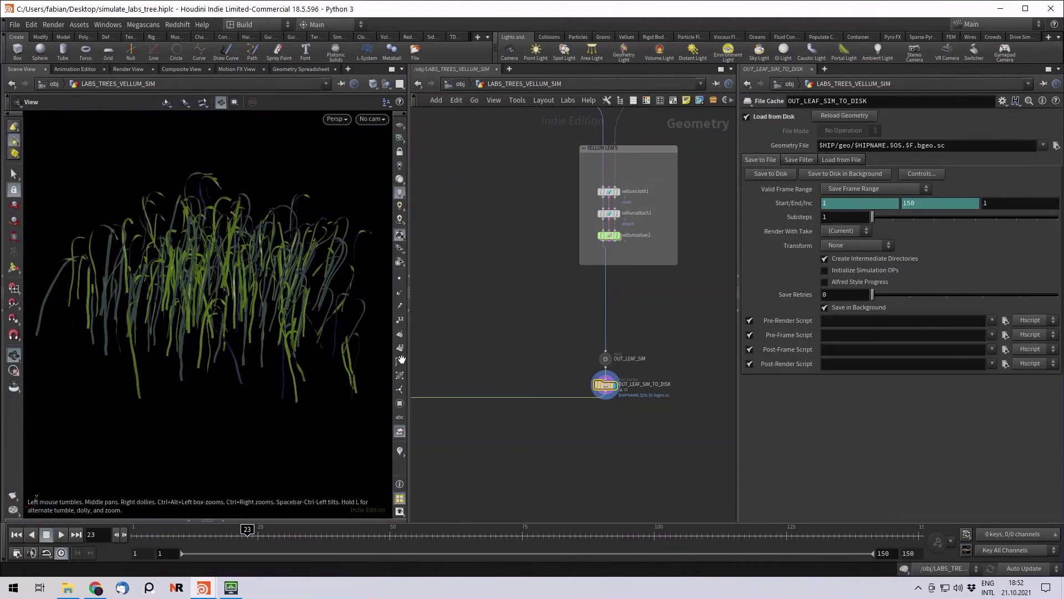
Step: Follow the leaf cache's output wire to merge1 and display the merged tree and leaf simulations
middle_click_drag(689, 385, 715, 378)
scroll(716, 378, "down", 3)
middle_click_drag(600, 406, 658, 380)
middle_click_drag(428, 454, 633, 374)
scroll(562, 425, "up", 5)
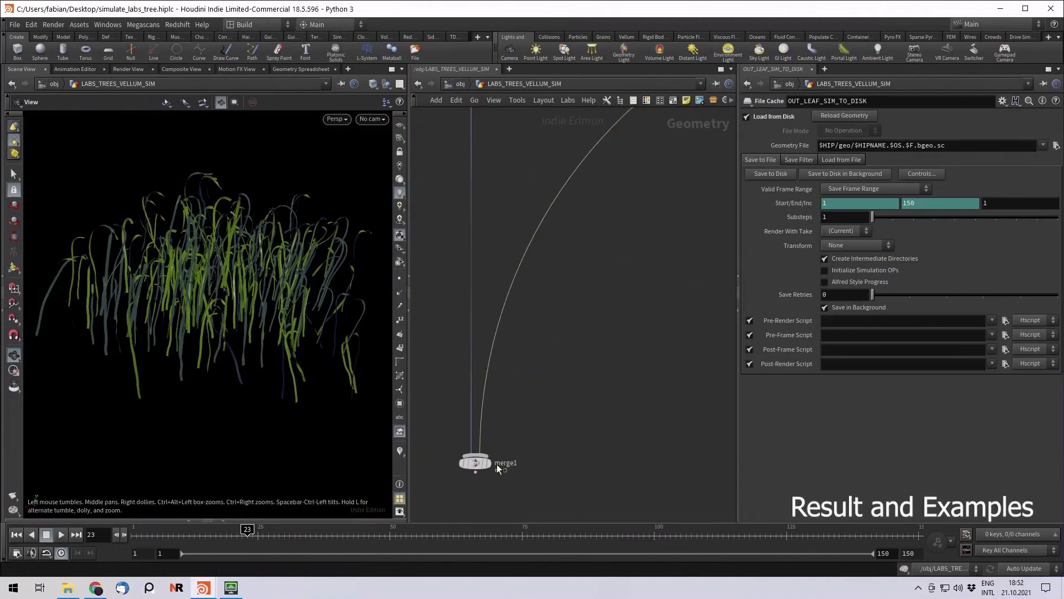
left_click(482, 469)
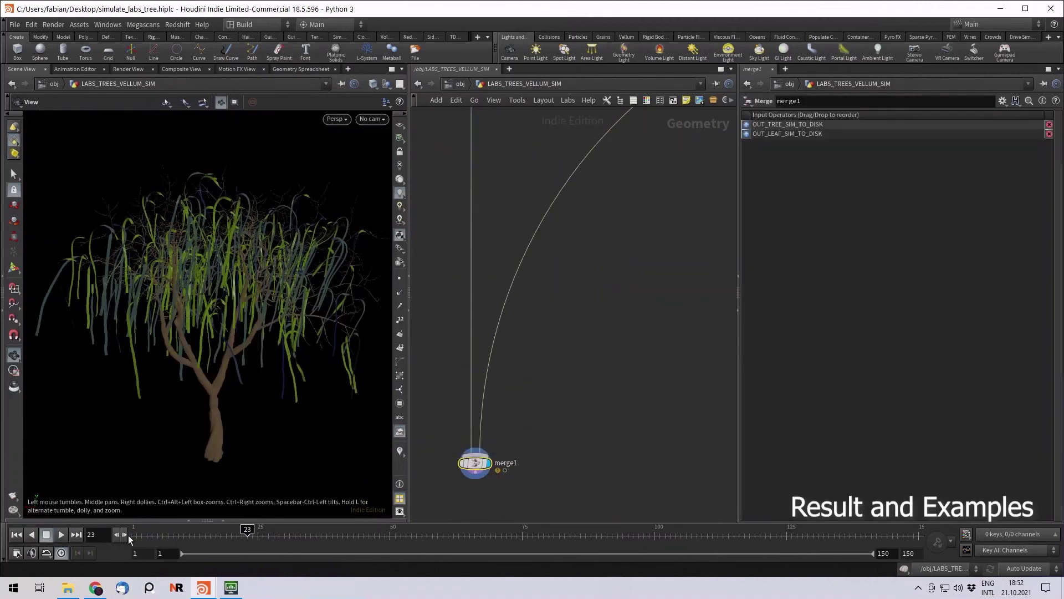
Step: Play back the combined tree and leaf simulation, then stop the playback
left_click(128, 534)
left_click(60, 535)
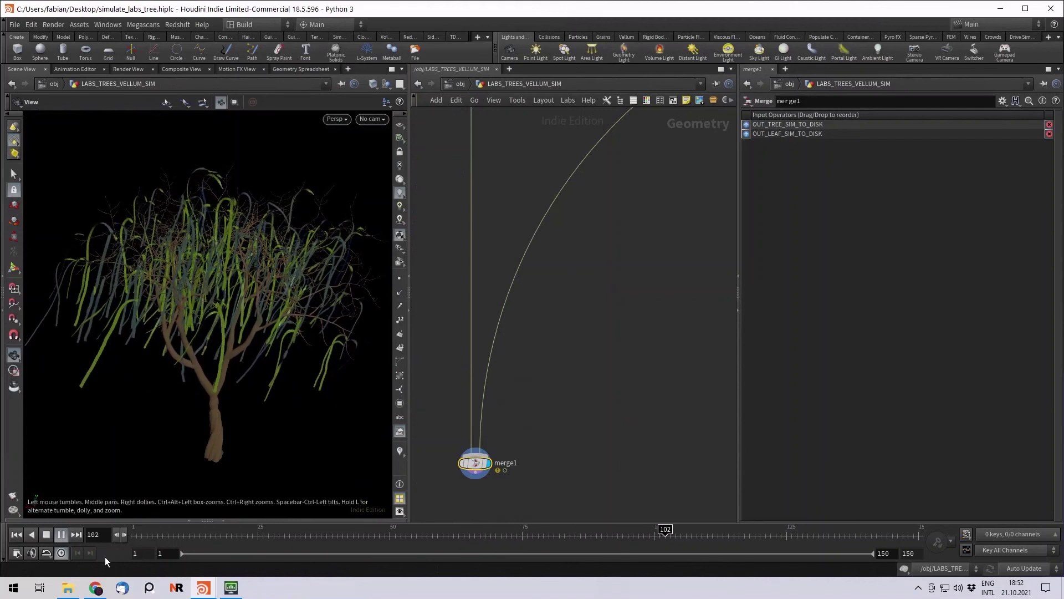
left_click(48, 536)
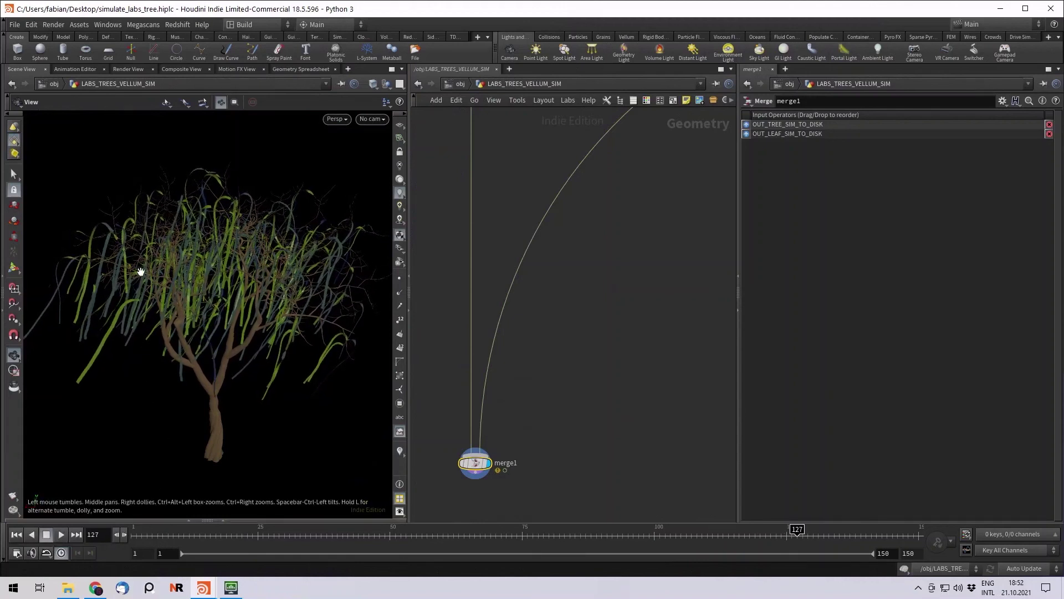
Step: Return to vellumattach1 in the VELLUM LEAFS box, open its parameters, and examine the leaves' attachment on the full tree
scroll(576, 386, "down", 6)
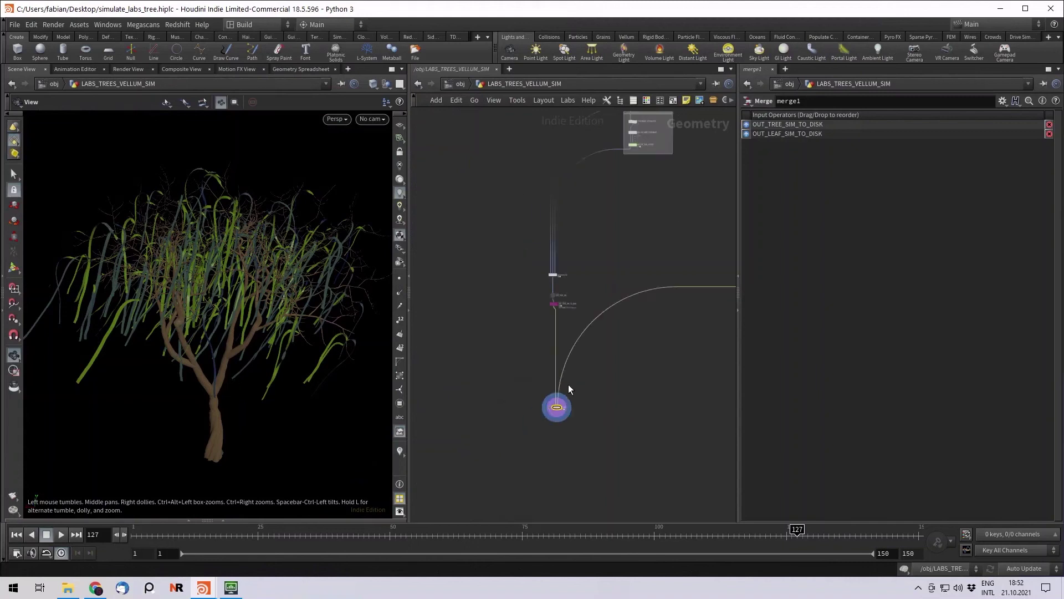
middle_click_drag(629, 374, 444, 429)
scroll(677, 282, "up", 7)
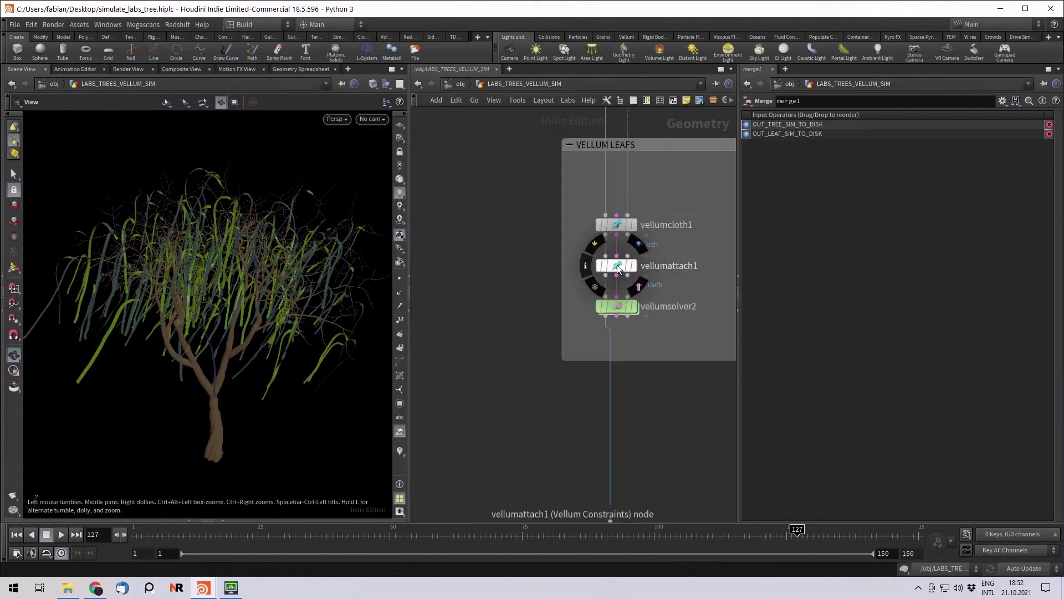
left_click(617, 265)
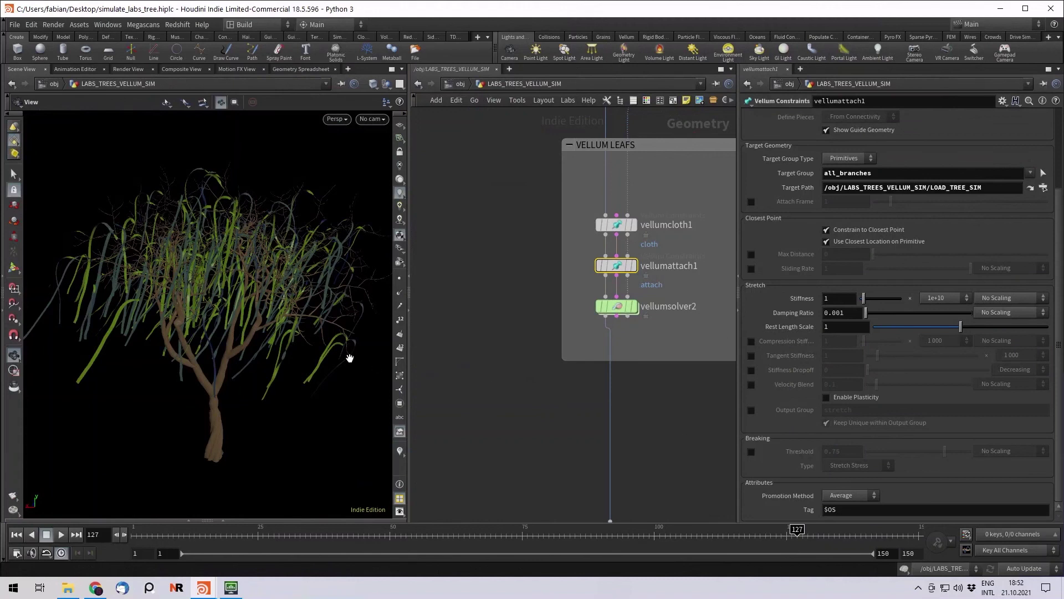
left_click_drag(349, 357, 289, 319)
middle_click_drag(289, 319, 268, 303)
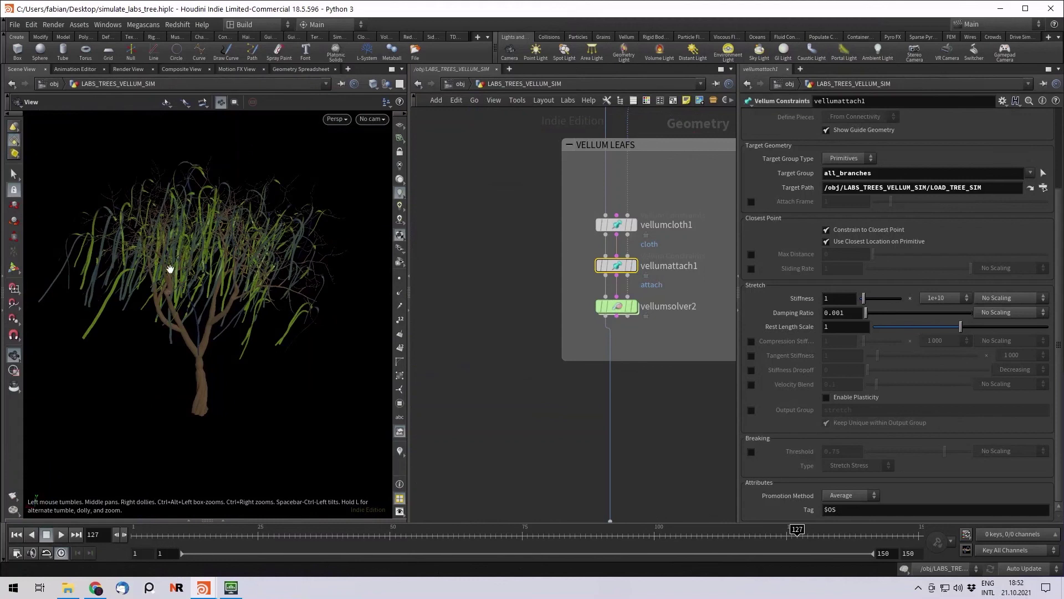
Step: Locate the WILLOW TREE network box and select its chain from tree_controller4 through tree_branch_generator13
scroll(531, 345, "down", 5)
middle_click_drag(567, 351, 689, 281)
scroll(570, 328, "down", 4)
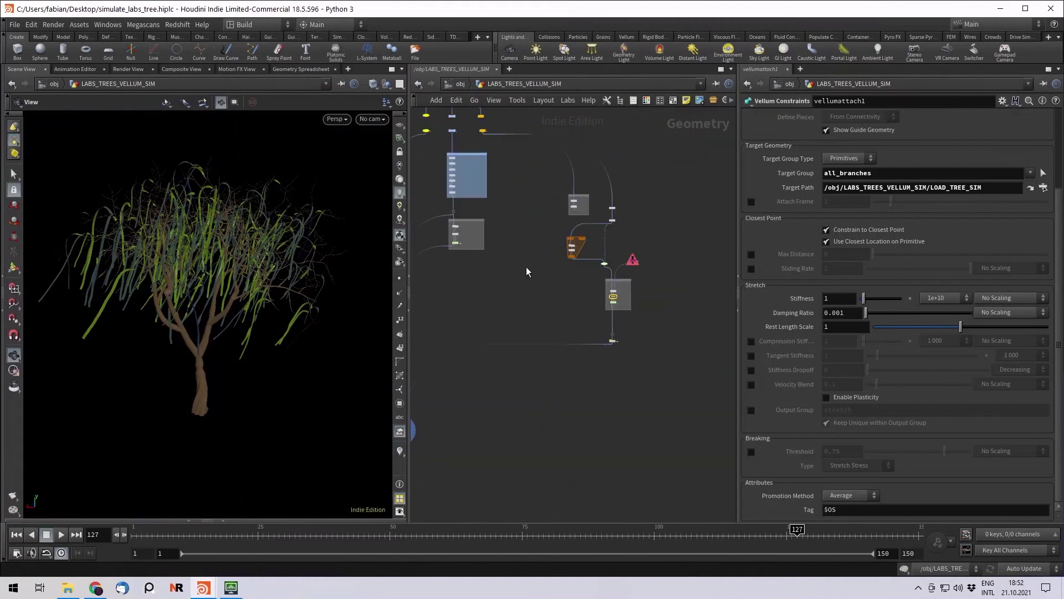
scroll(499, 244, "down", 3)
scroll(458, 226, "up", 4)
scroll(464, 198, "up", 2)
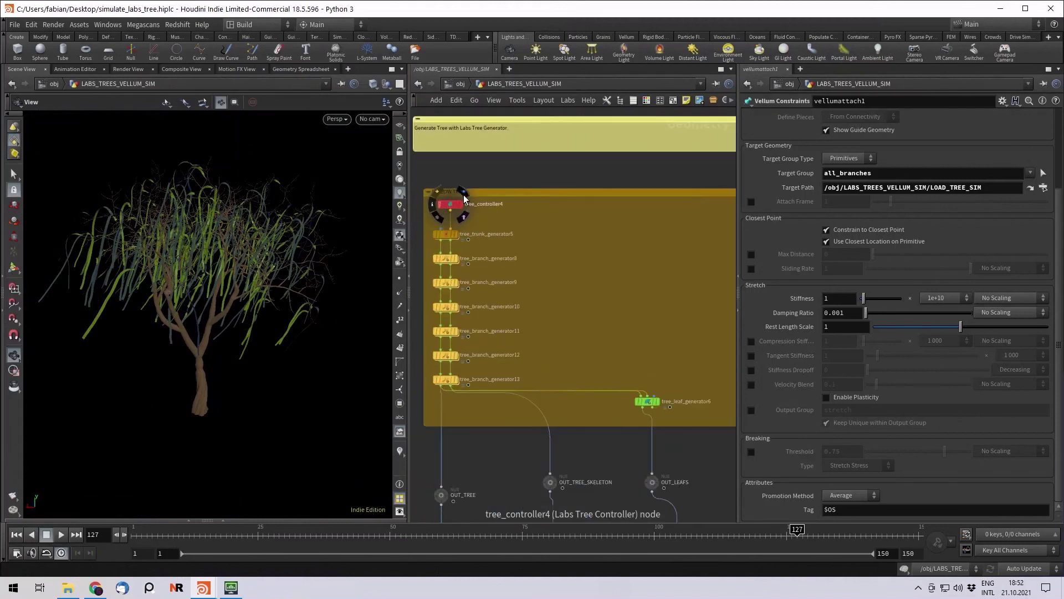
left_click_drag(538, 205, 445, 383)
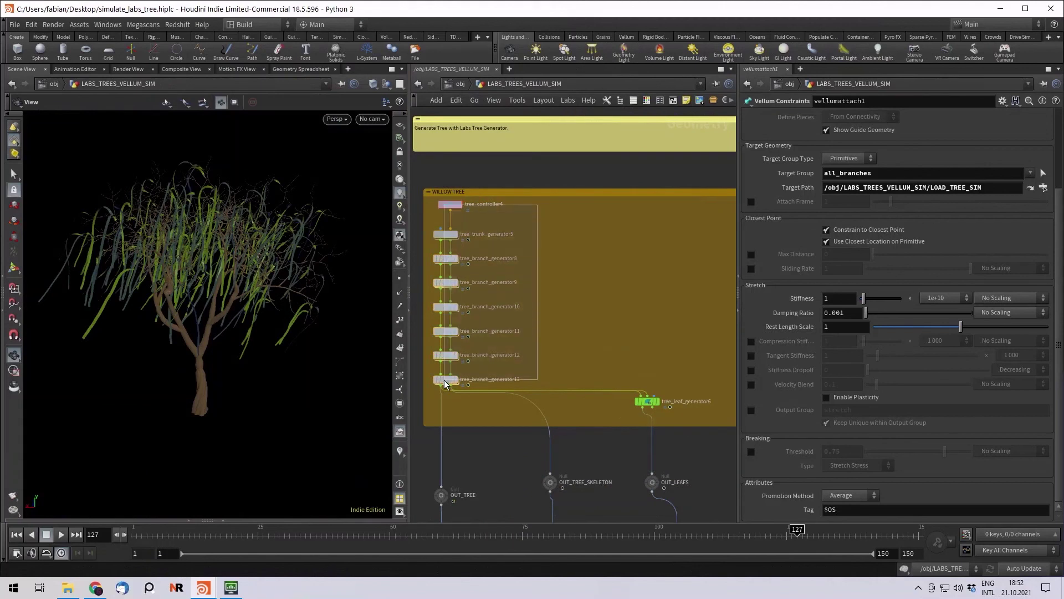
Step: Follow the network from the WILLOW TREE box through the disk caches and skeleton adjustment to the Vellum hair constraint and tree solver nodes
middle_click_drag(614, 312, 594, 275)
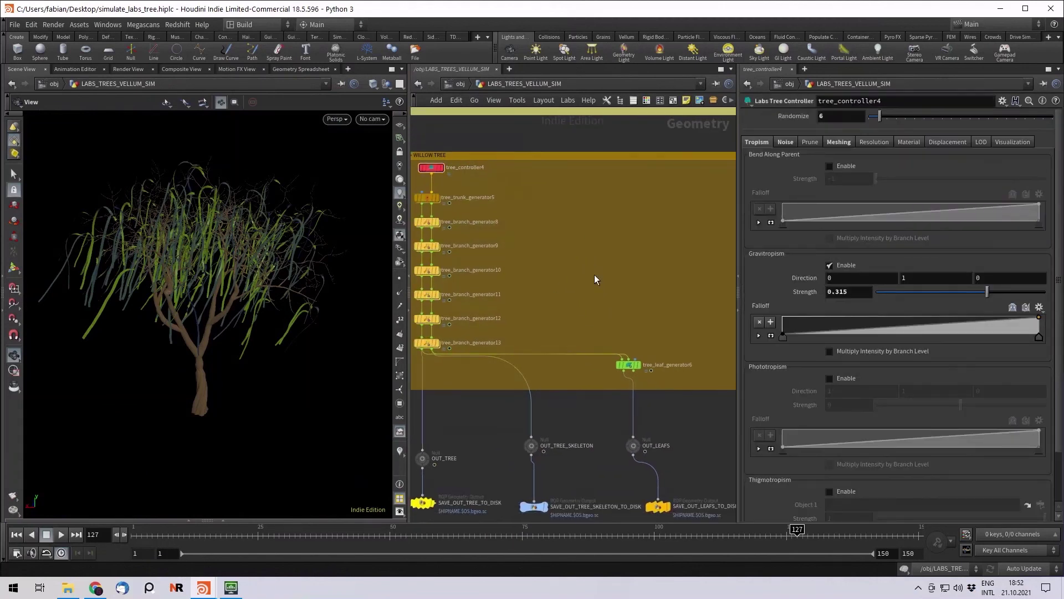
middle_click_drag(591, 403, 578, 277)
scroll(579, 277, "down", 1)
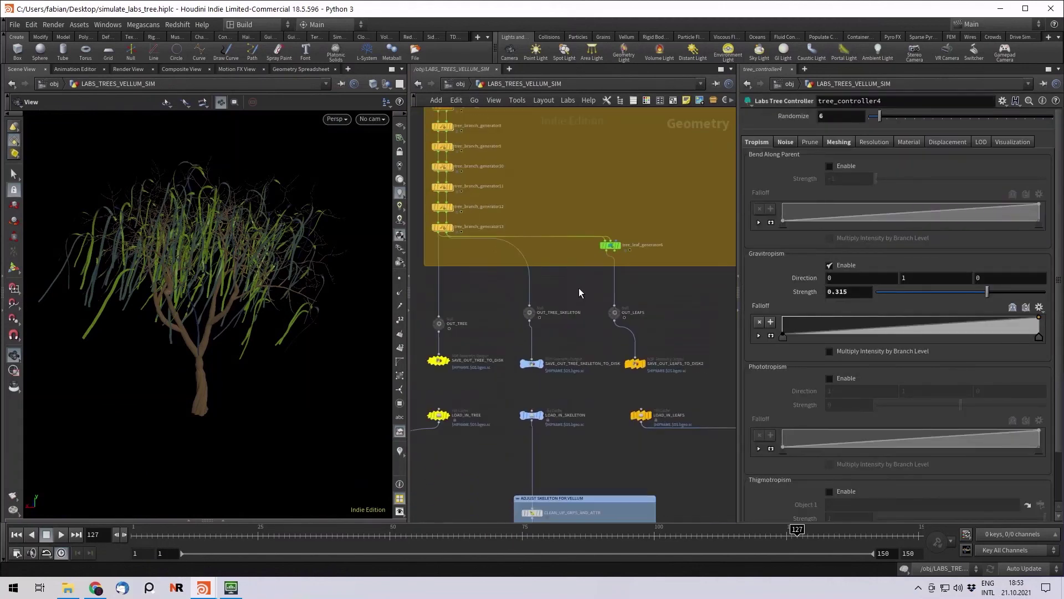
middle_click_drag(584, 374, 583, 367)
scroll(583, 367, "down", 10)
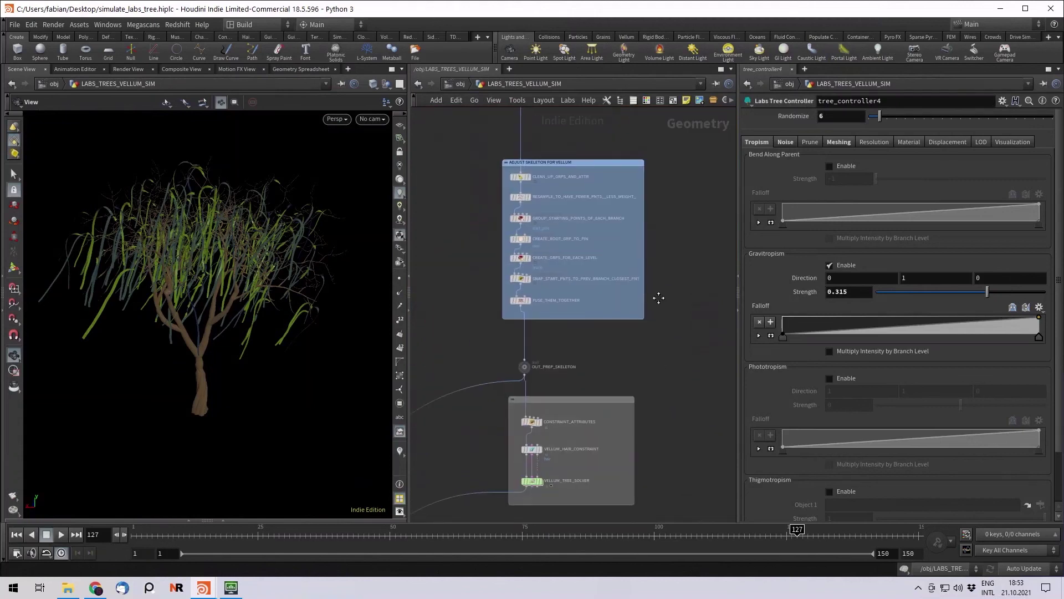
mouse_move(534, 321)
scroll(537, 325, "up", 4)
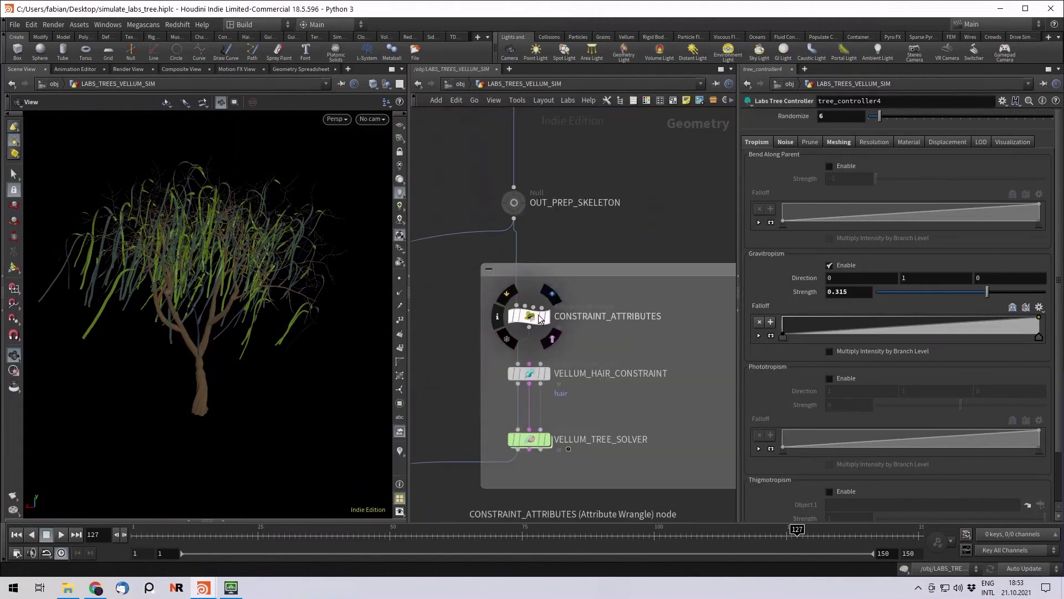
Step: Review the overall network layout from tree generation through the tree and leaf simulation branches, ending at merge1
scroll(541, 320, "down", 3)
scroll(626, 235, "down", 8)
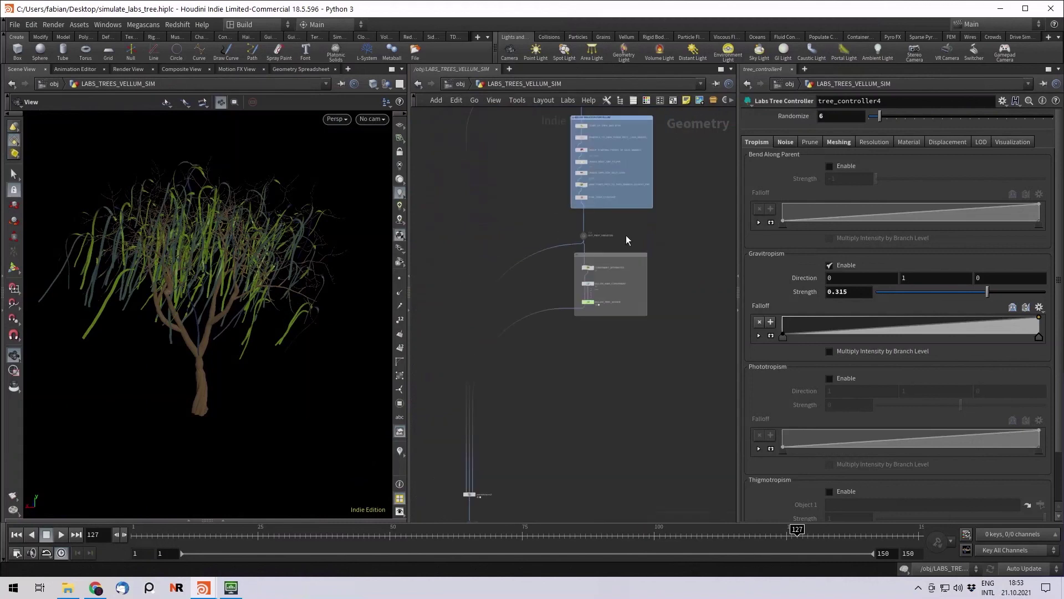
scroll(592, 288, "down", 3)
middle_click_drag(692, 244, 615, 197)
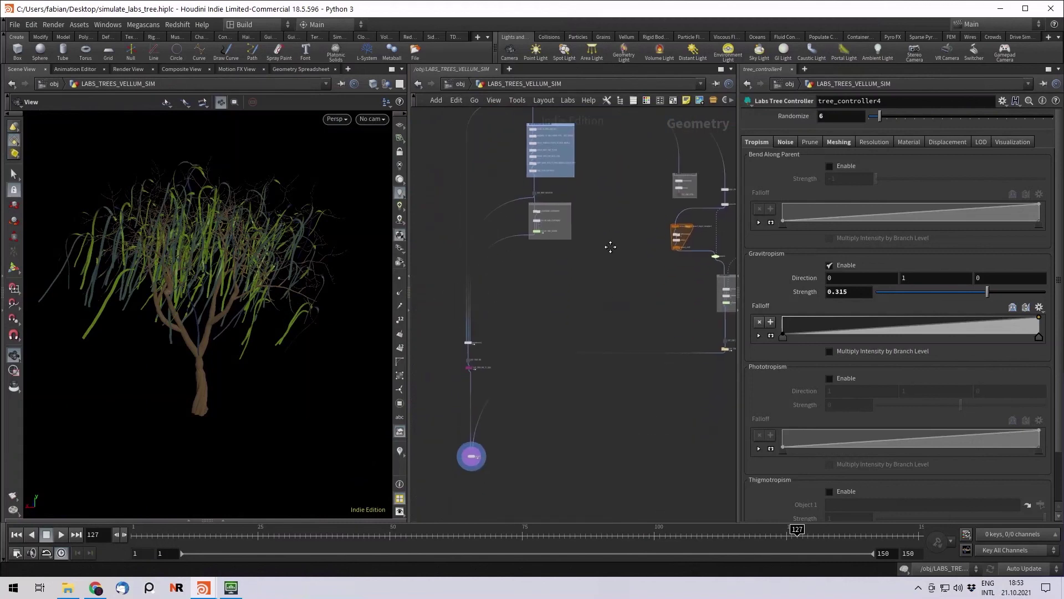
middle_click_drag(610, 247, 620, 401)
scroll(541, 384, "up", 5)
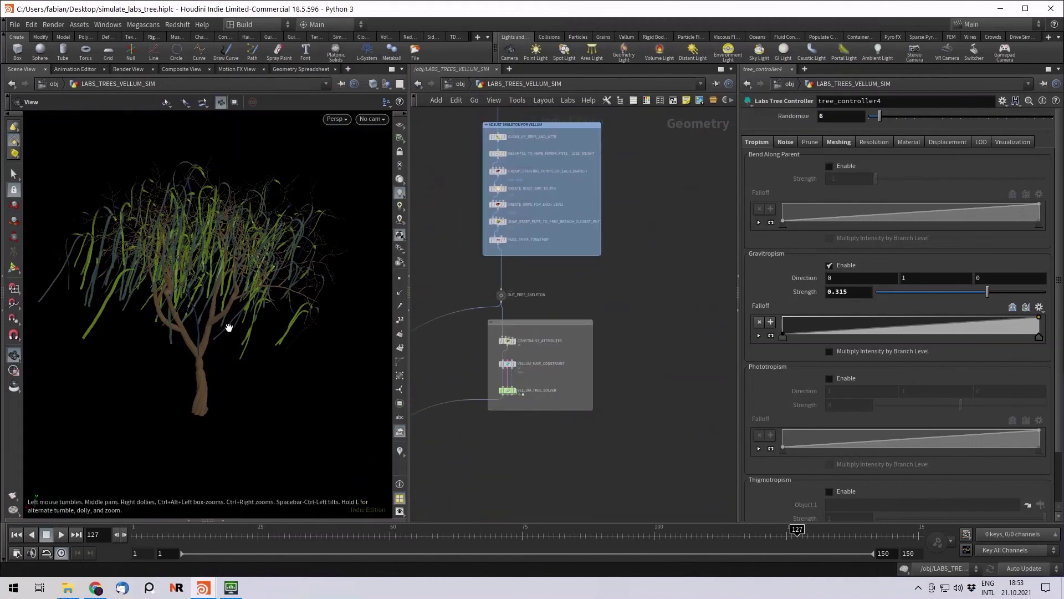
middle_click_drag(635, 309, 731, 507)
scroll(630, 300, "down", 3)
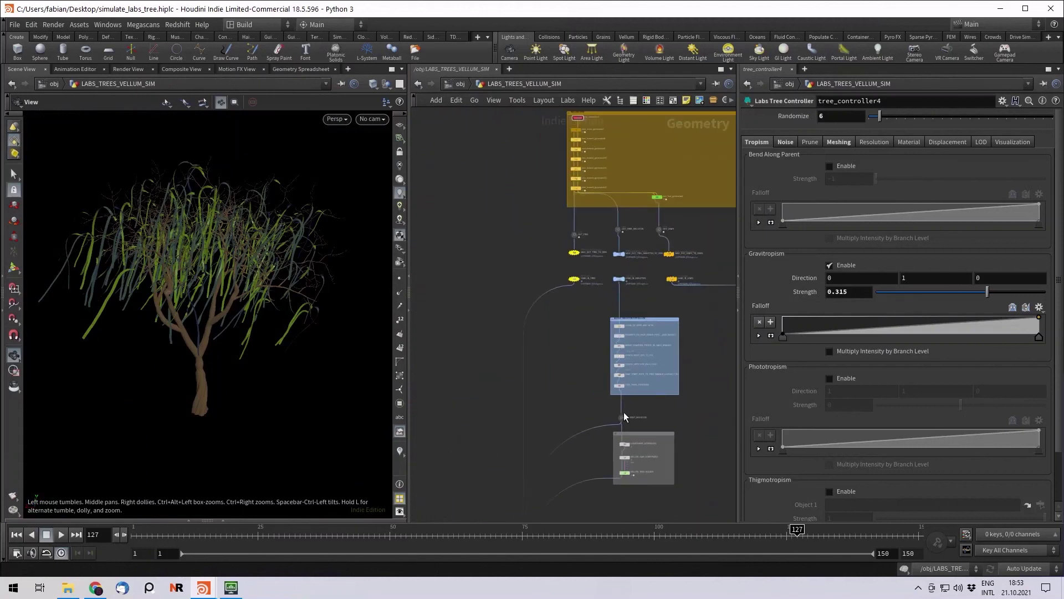
mouse_move(586, 382)
middle_mouse_down()
mouse_move(522, 290)
mouse_move(505, 173)
middle_mouse_up()
middle_click_drag(516, 387, 582, 219)
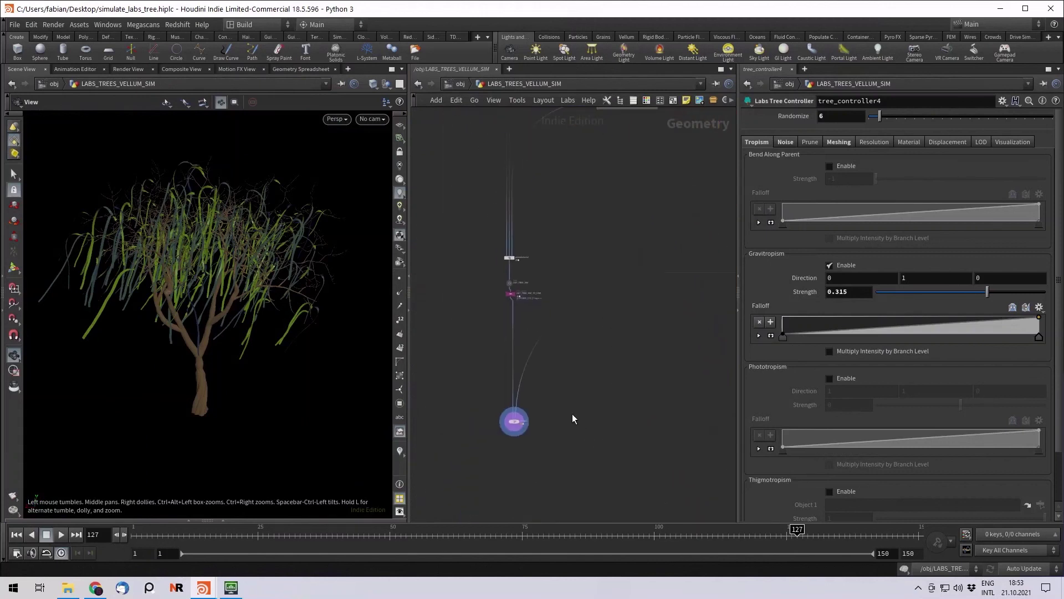
middle_click_drag(572, 413, 565, 357)
scroll(565, 357, "up", 4)
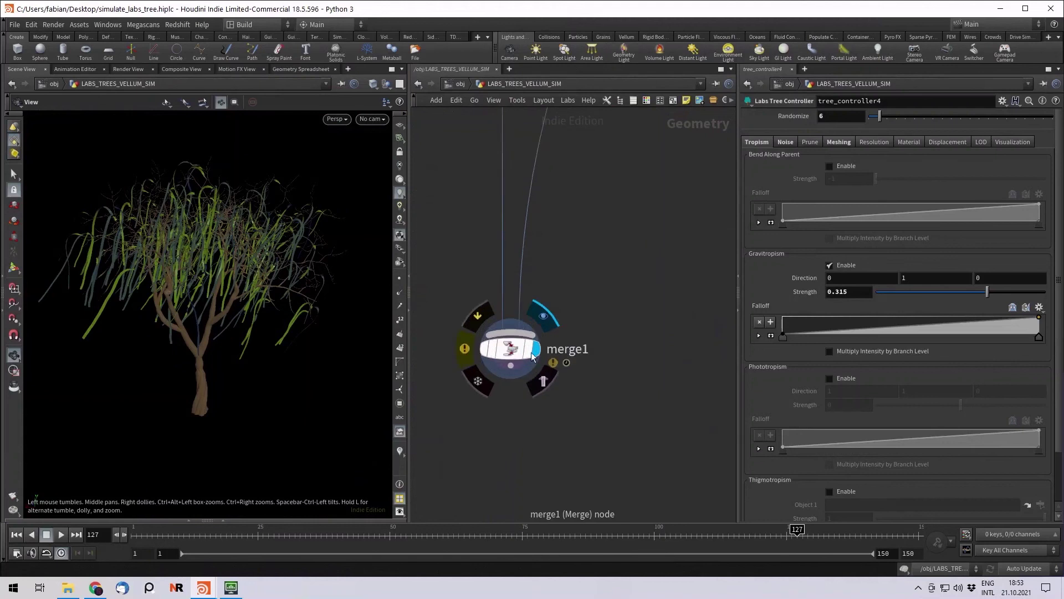